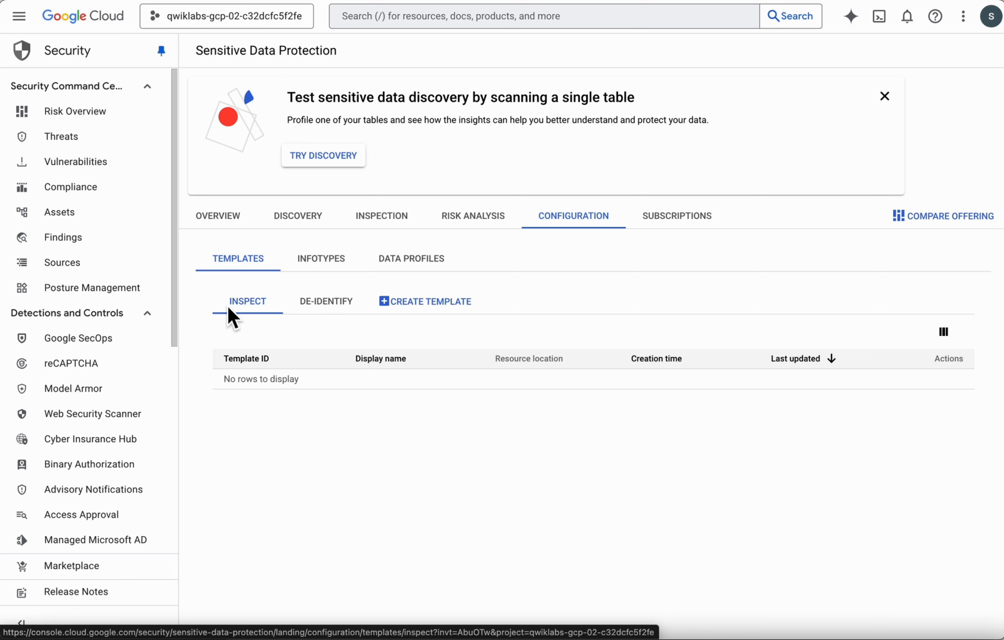
Start a new inspect template with template ID and display name pii-finder, and continue to the detection configuration.
click(414, 314)
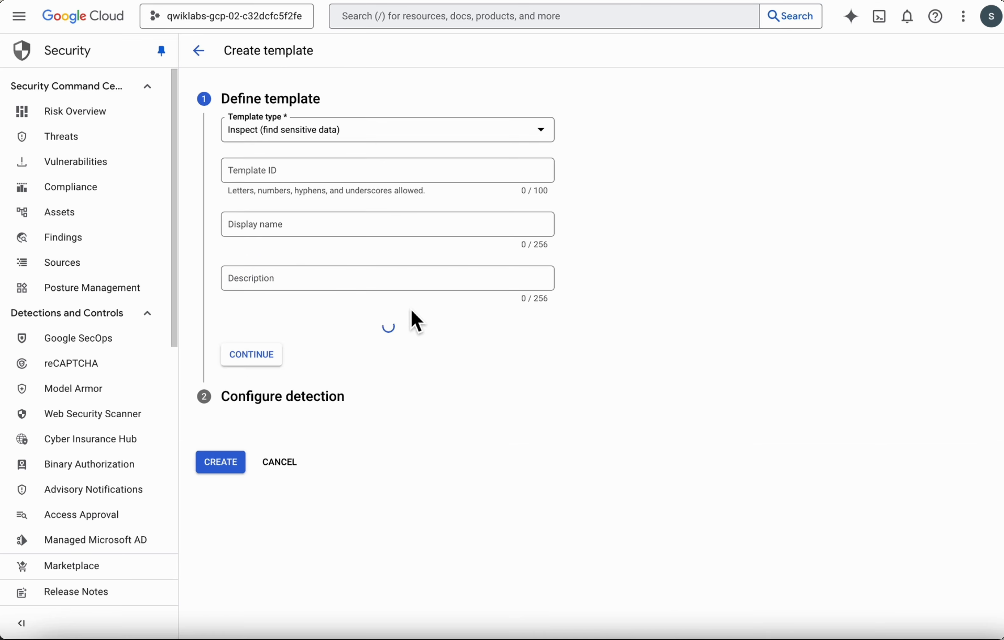
click(318, 175)
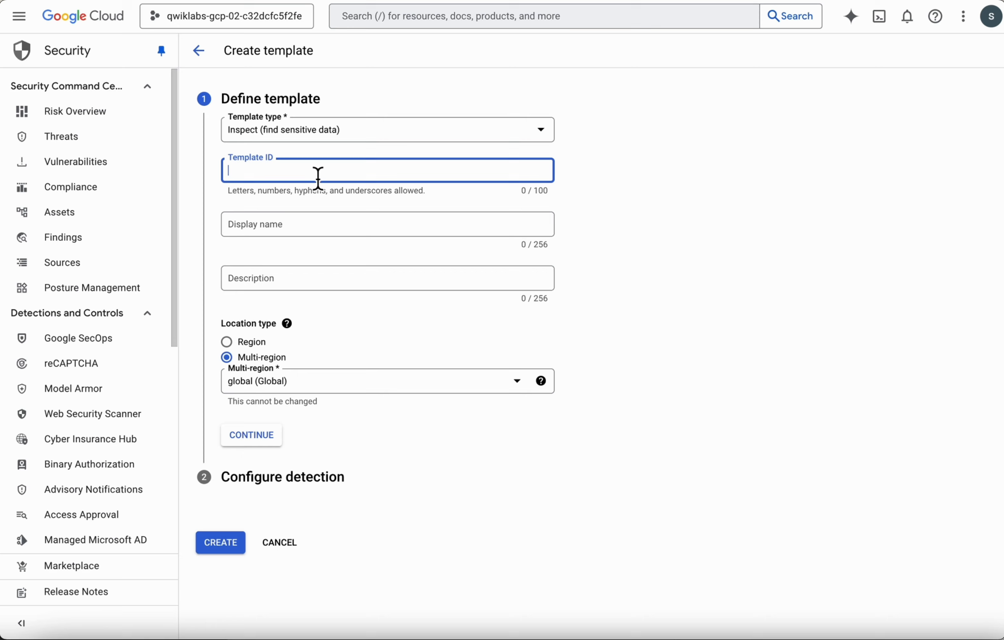
text(pii-fi)
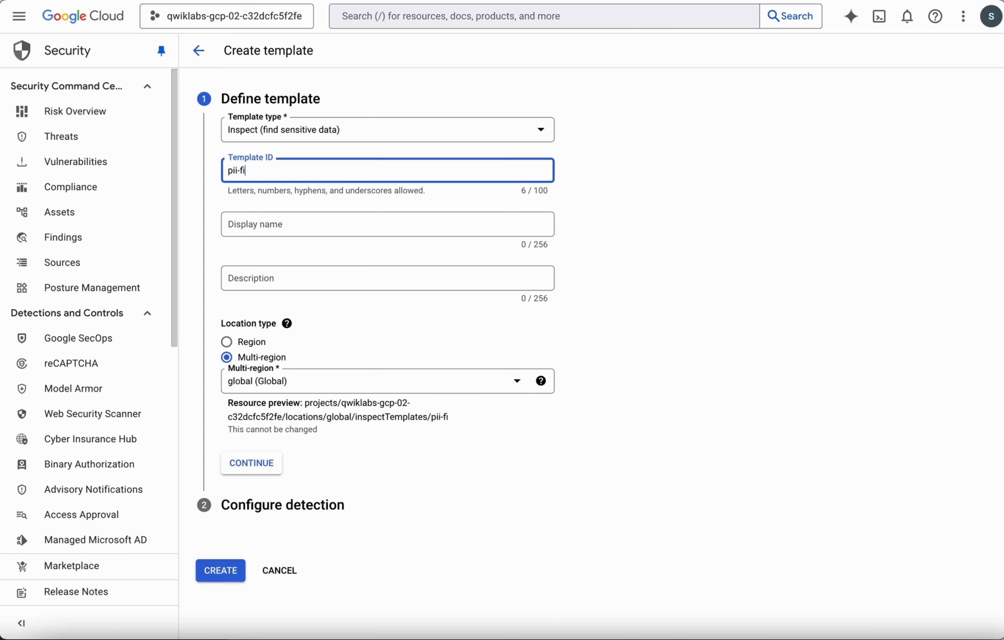
text(nder)
click(307, 219)
text(p)
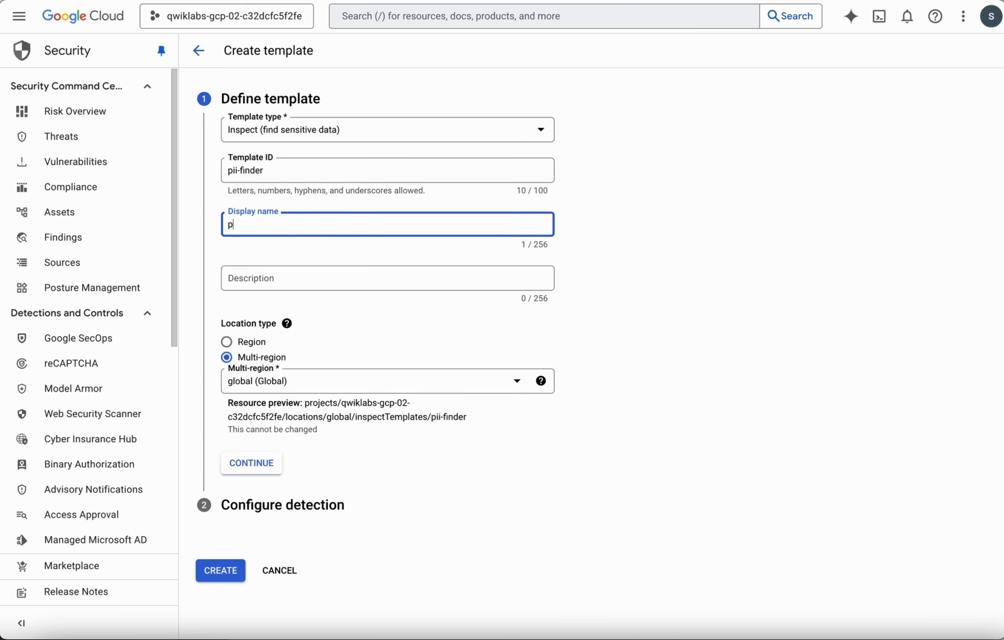
text(ii-finder)
click(259, 464)
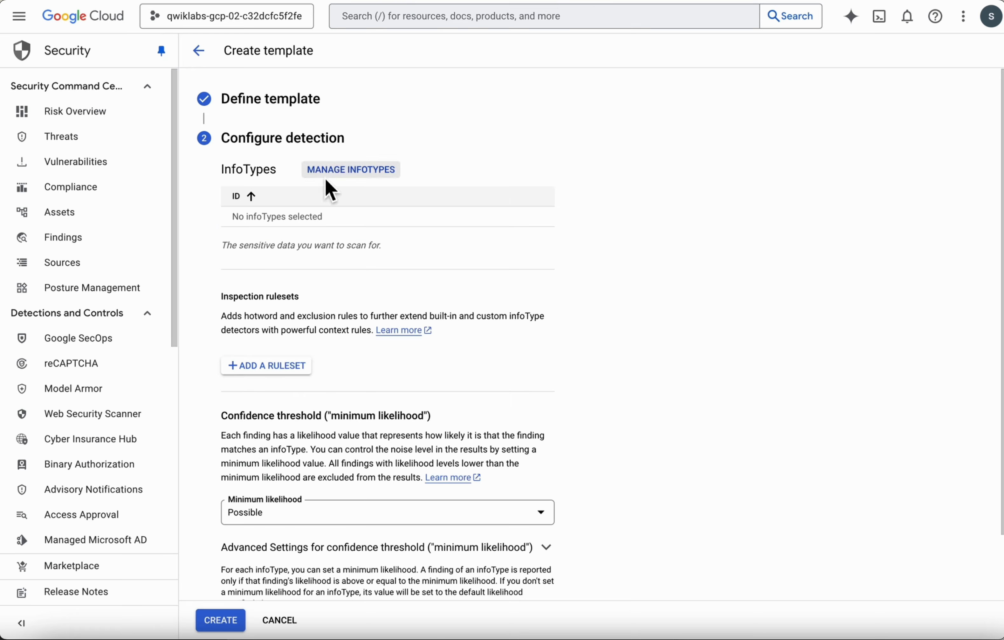
Filter the built-in infoTypes by "US_", select US_SOCIAL_SECURITY_NUMBER for the template, and clear the filter.
click(336, 181)
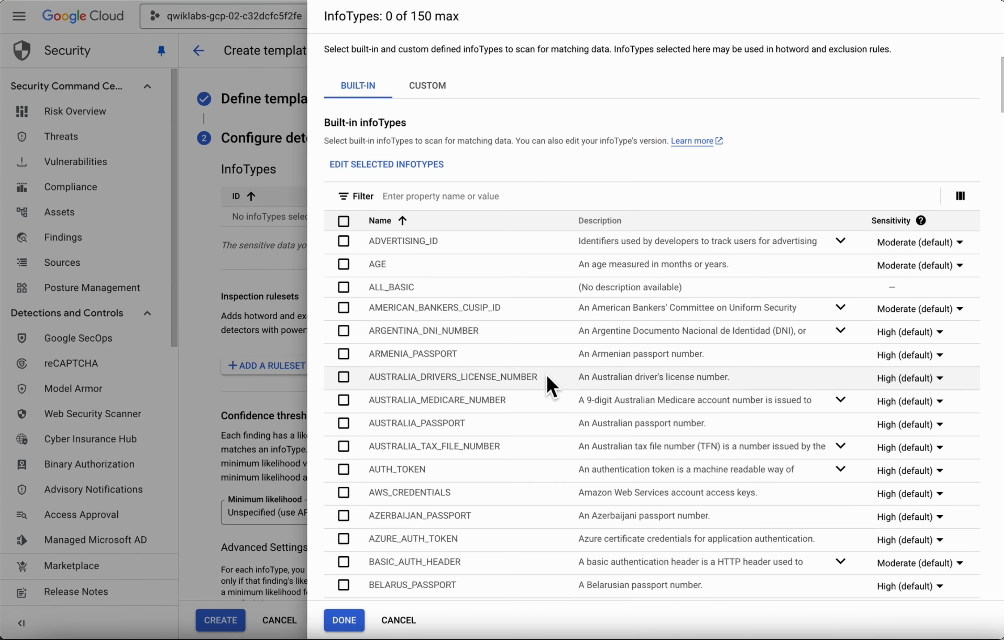
scroll(552, 386, down, 3)
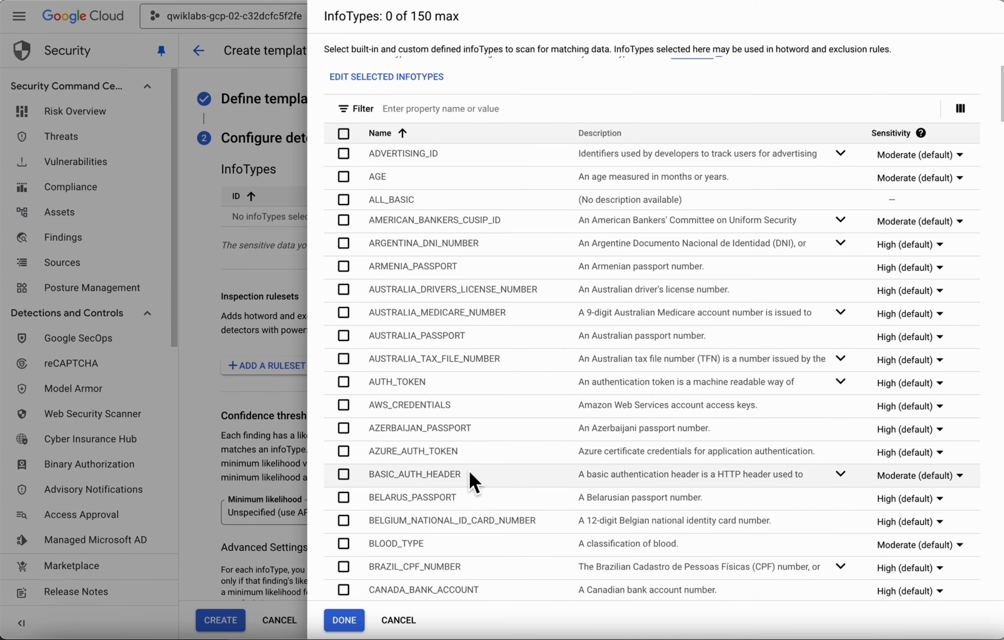
scroll(460, 513, down, 5)
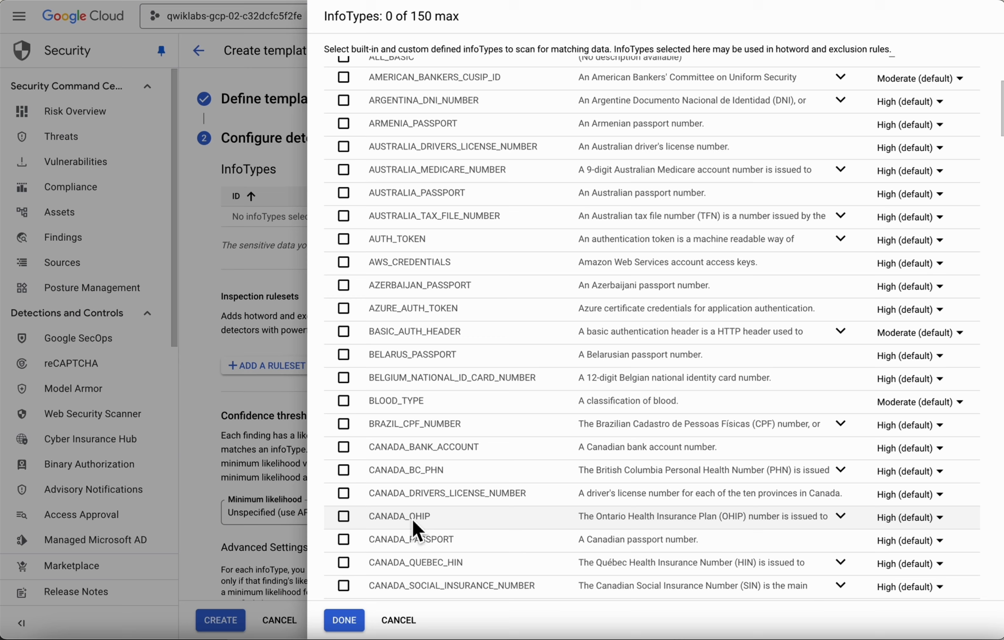
scroll(418, 515, down, 2)
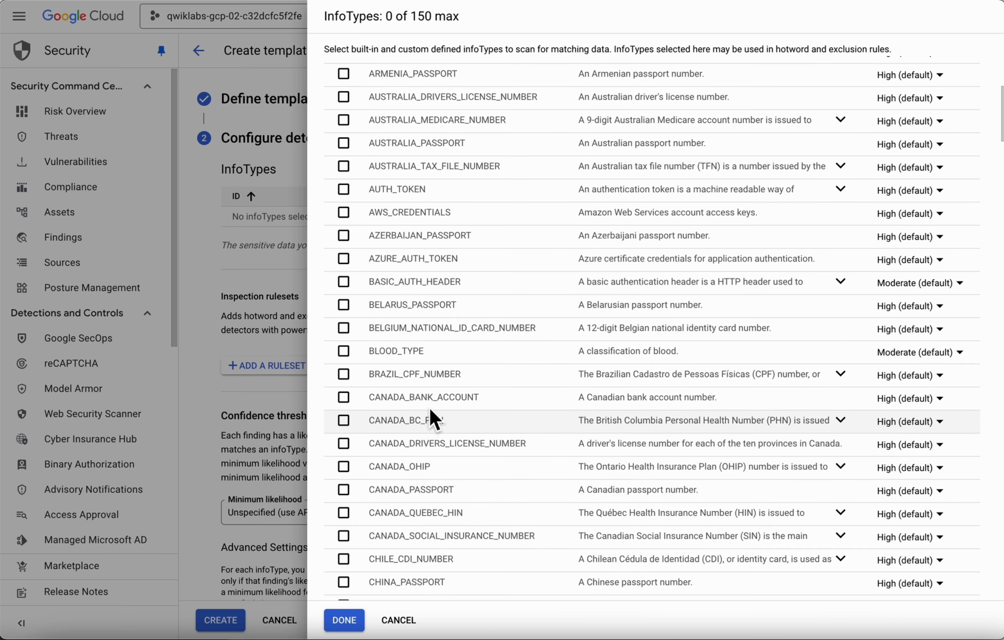
scroll(451, 473, up, 10)
click(427, 196)
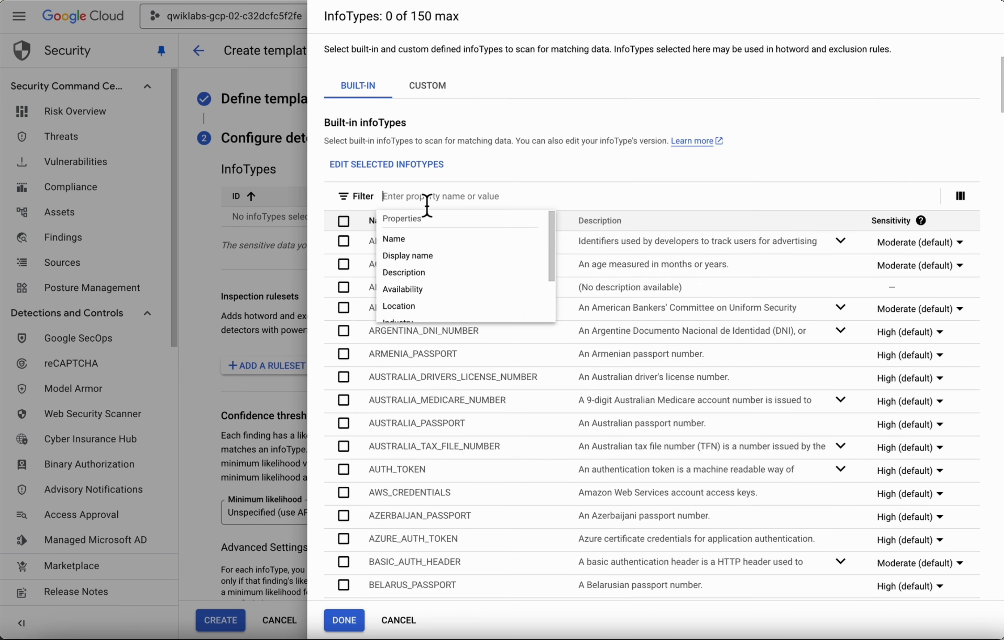
text(US_)
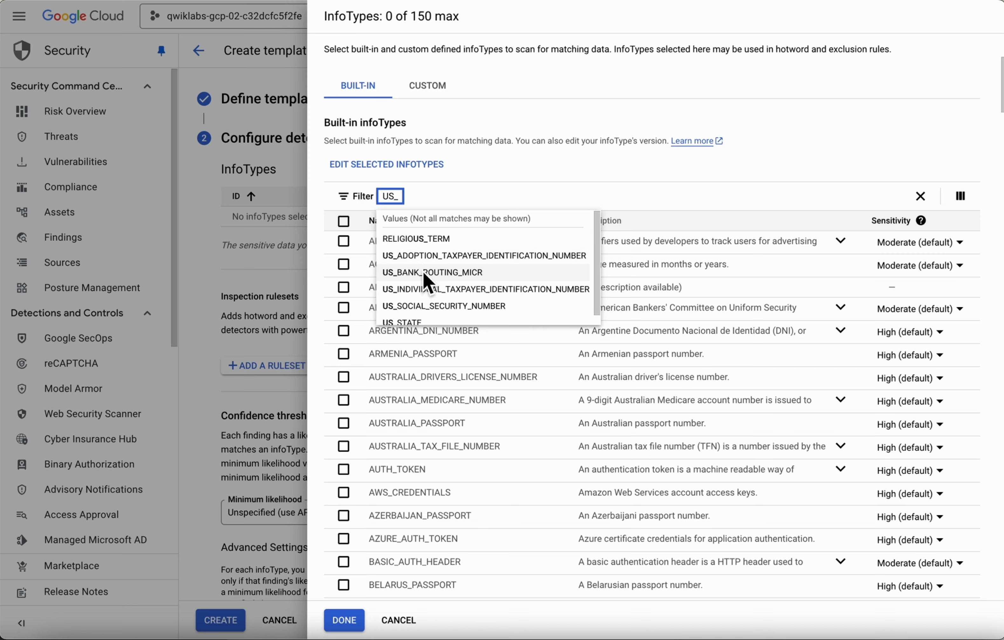
scroll(426, 323, down, 1)
click(428, 298)
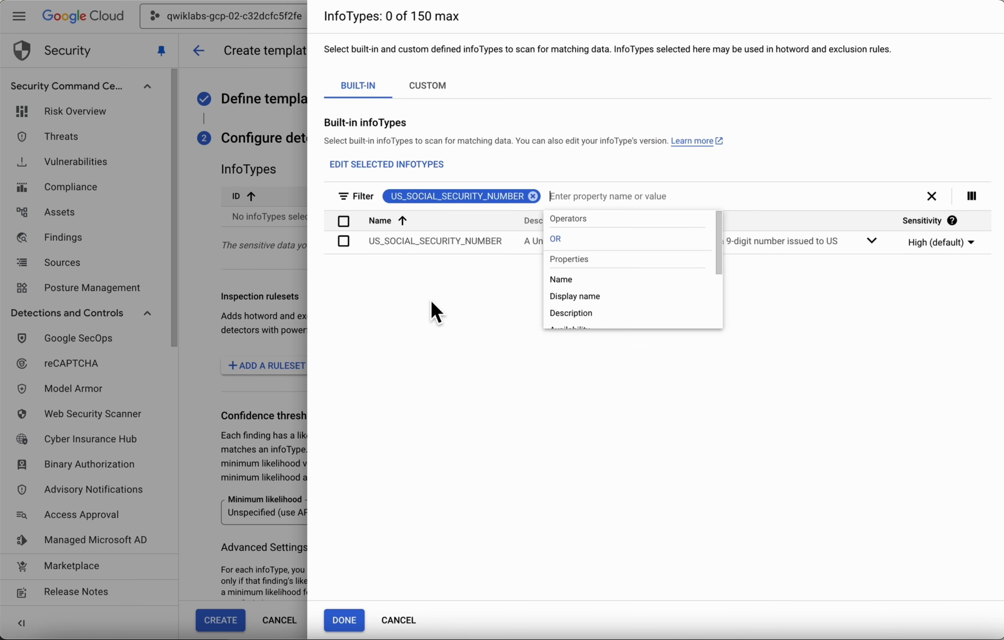
click(344, 242)
click(534, 196)
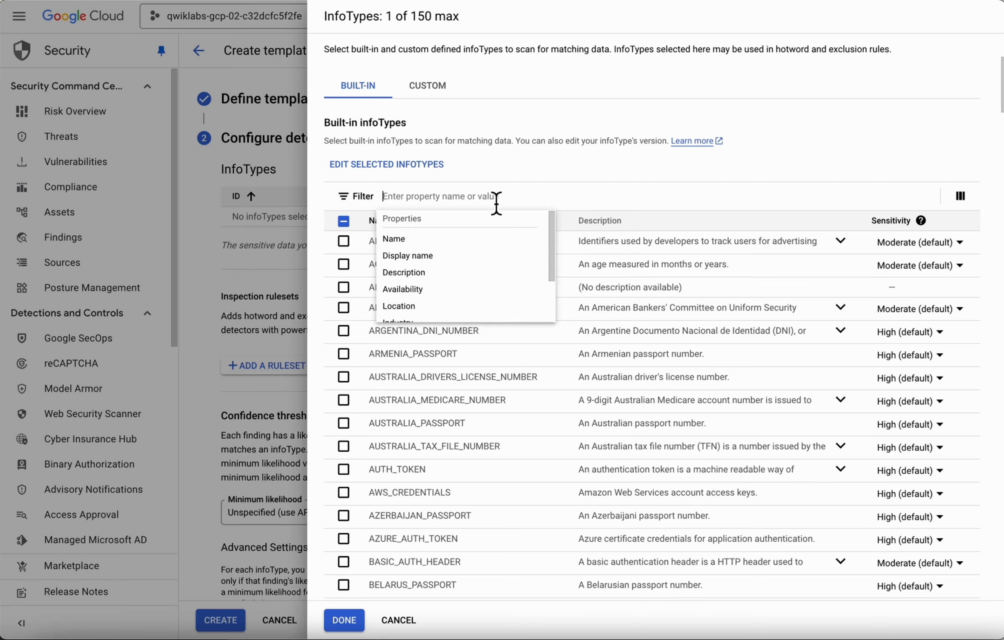
Filter the built-in infoTypes by "name", select LAST_NAME as well, and clear the filter.
text(name)
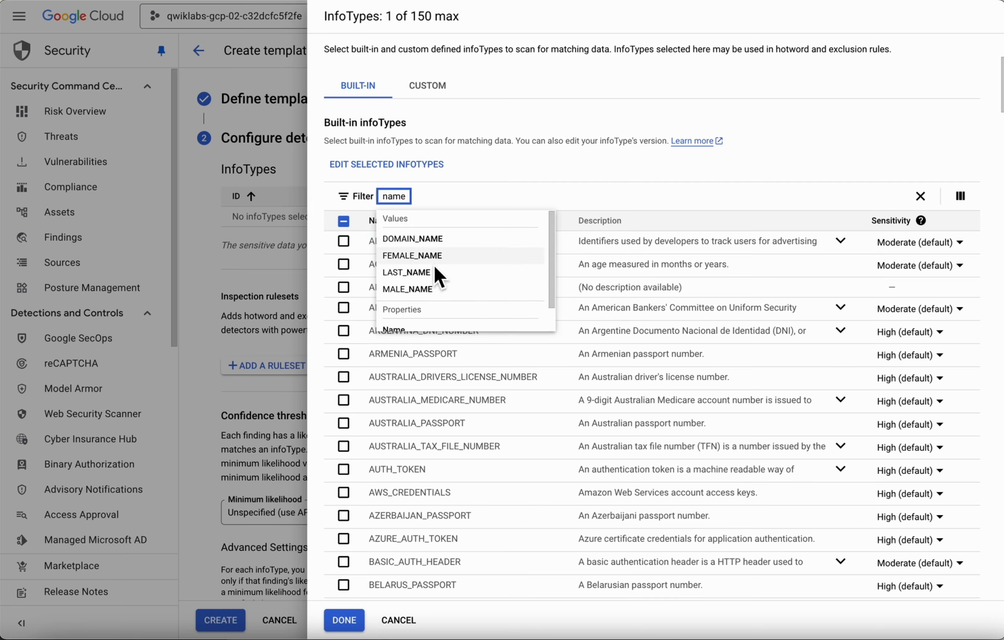
click(435, 276)
click(345, 243)
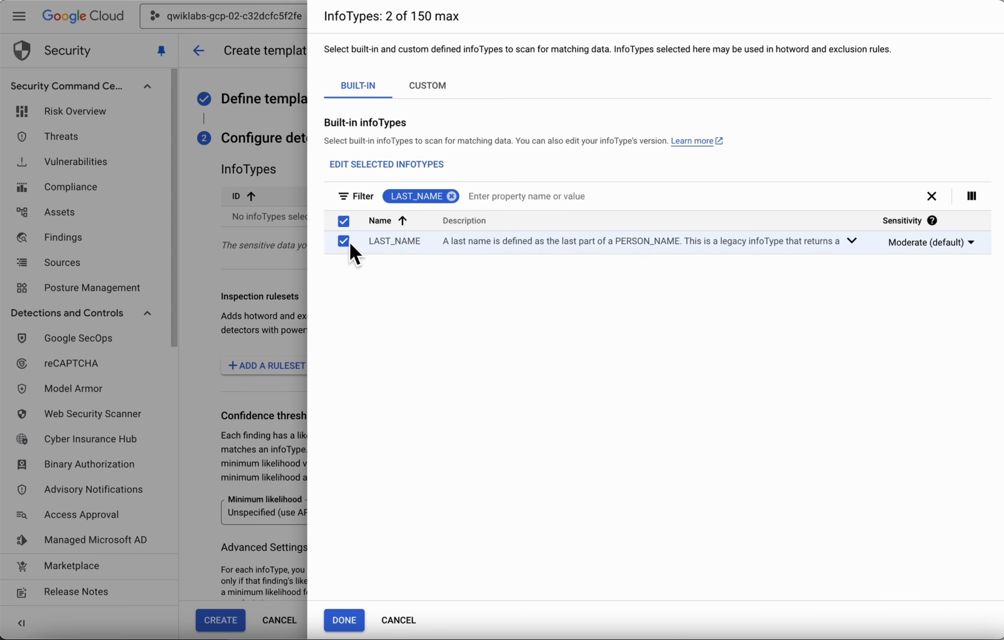
click(452, 196)
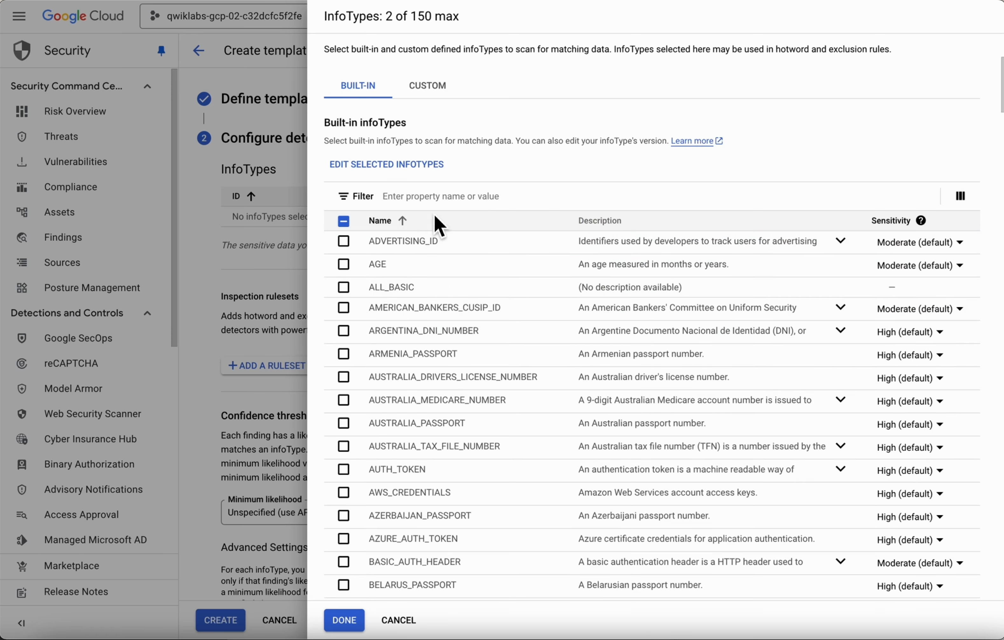
Find the built-in PHONE_NUMBER infoType, add it to the selection, and clear the filter.
click(464, 196)
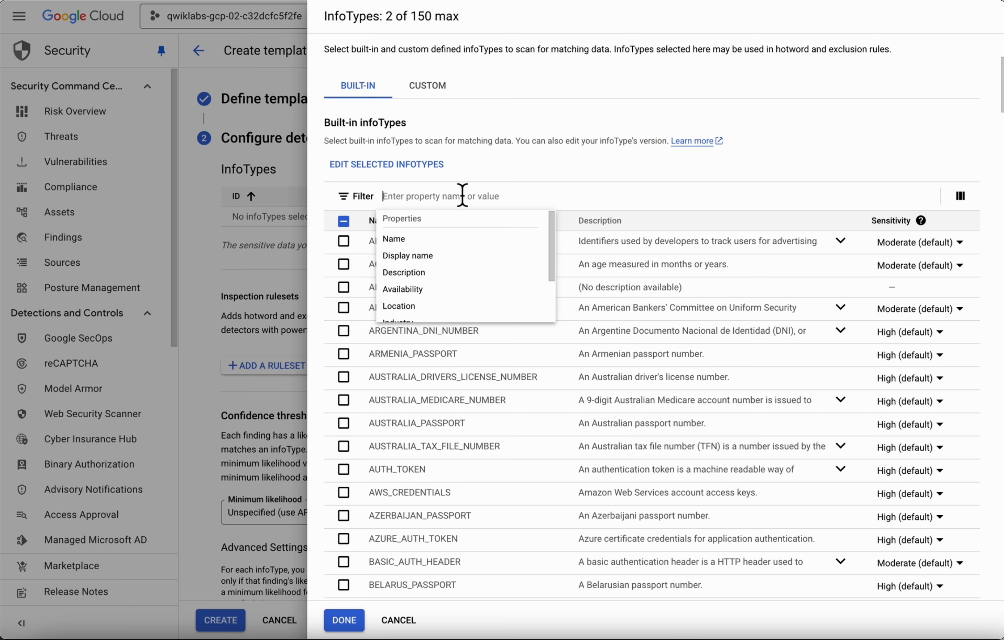
text(phon)
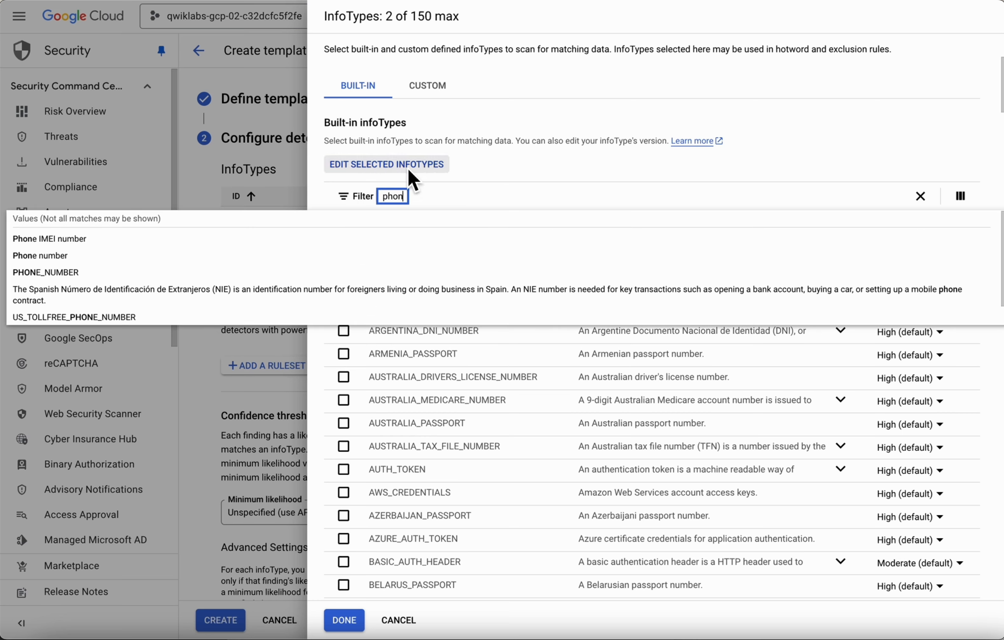
click(163, 273)
click(343, 241)
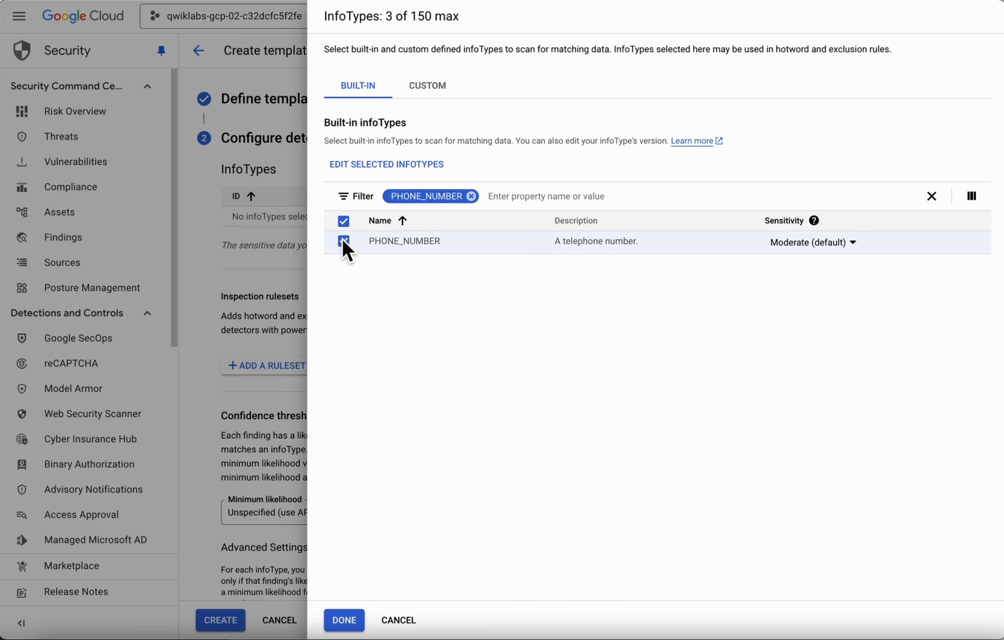
click(471, 196)
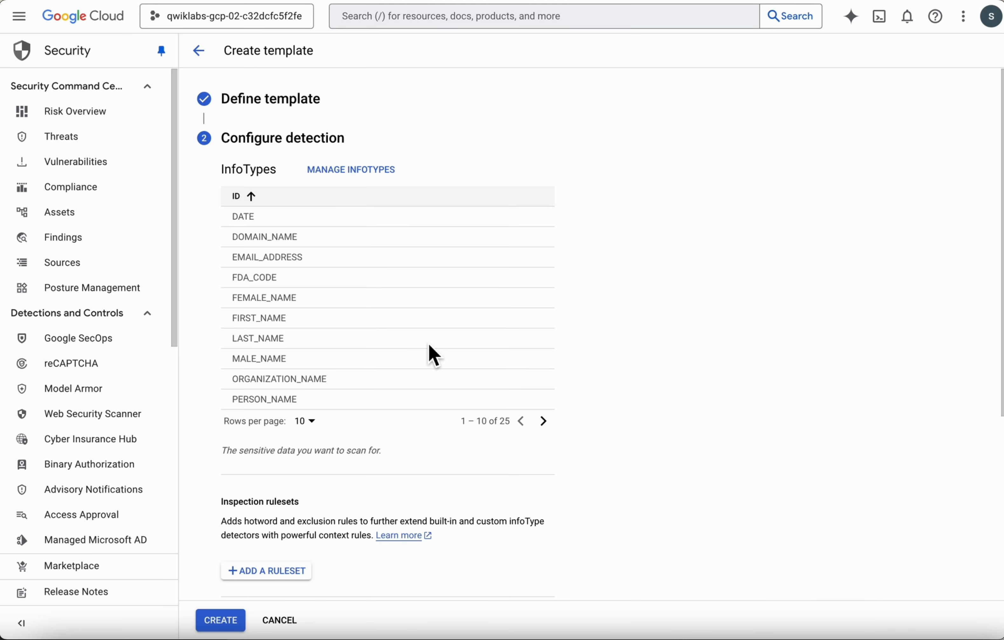
Try an inspection ruleset for US_SOCIAL_SECURITY_NUMBER with a hotword rule, and delete that ruleset.
scroll(429, 346, down, 5)
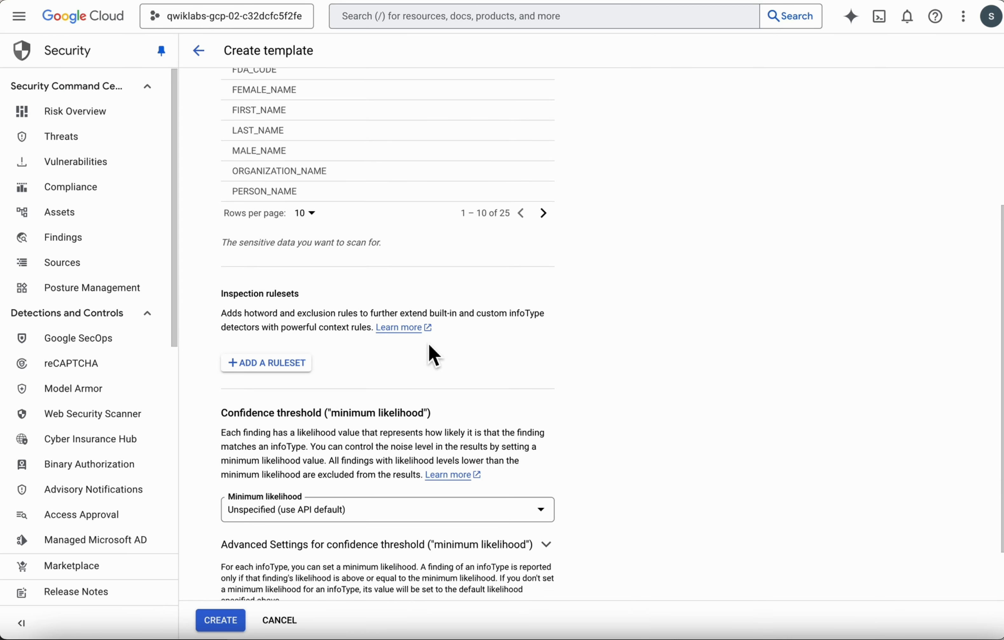
scroll(429, 346, down, 2)
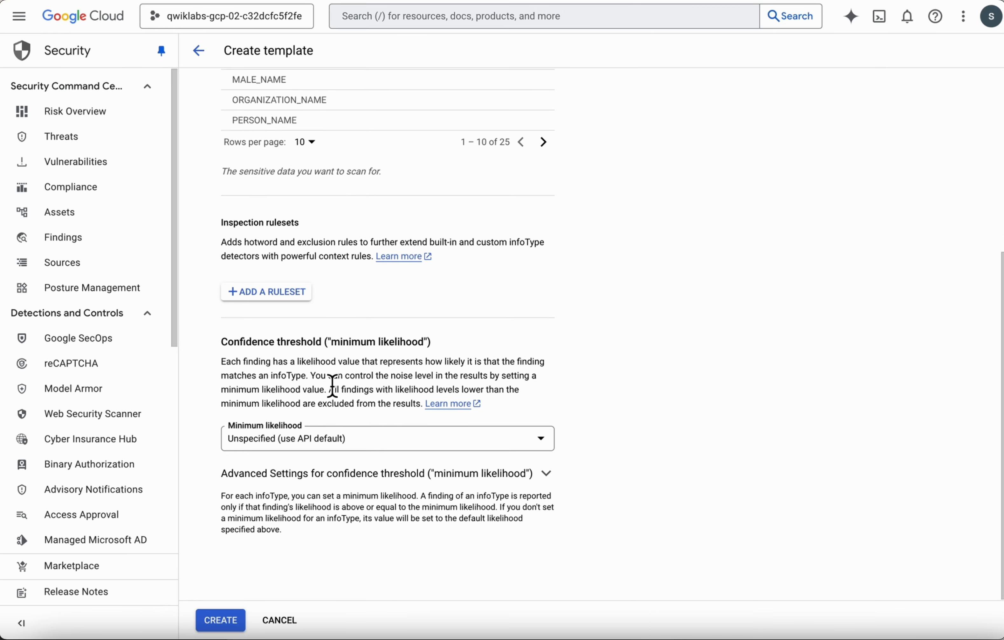
click(272, 297)
click(289, 358)
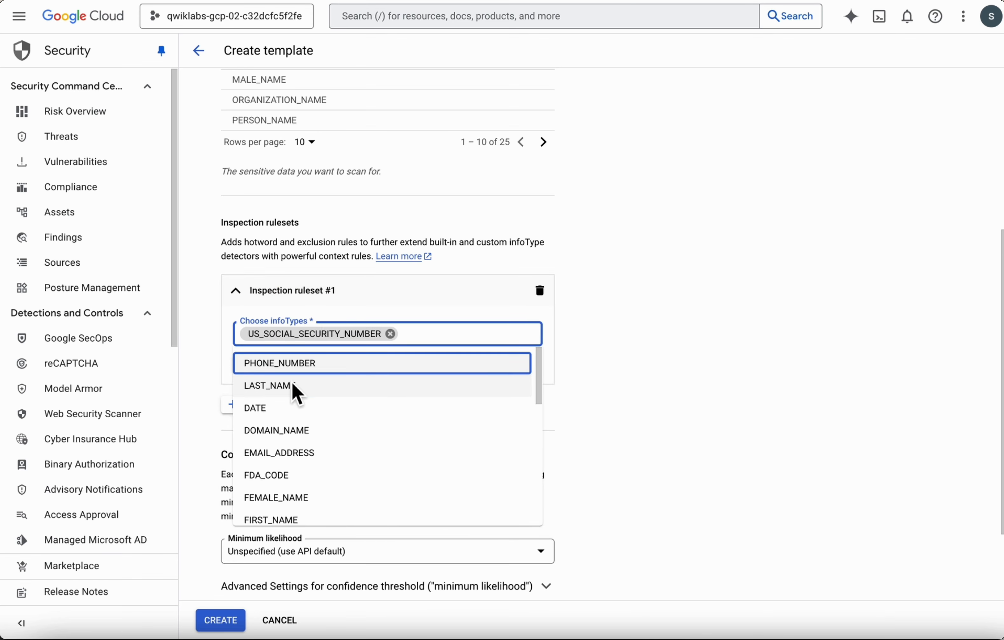
click(376, 313)
click(301, 369)
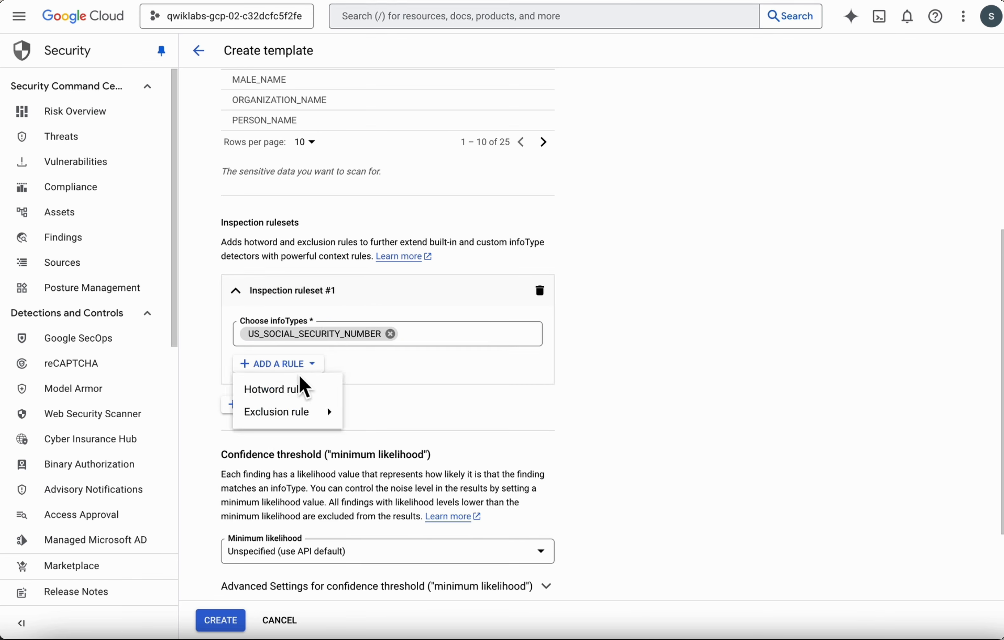
click(296, 387)
scroll(324, 436, down, 3)
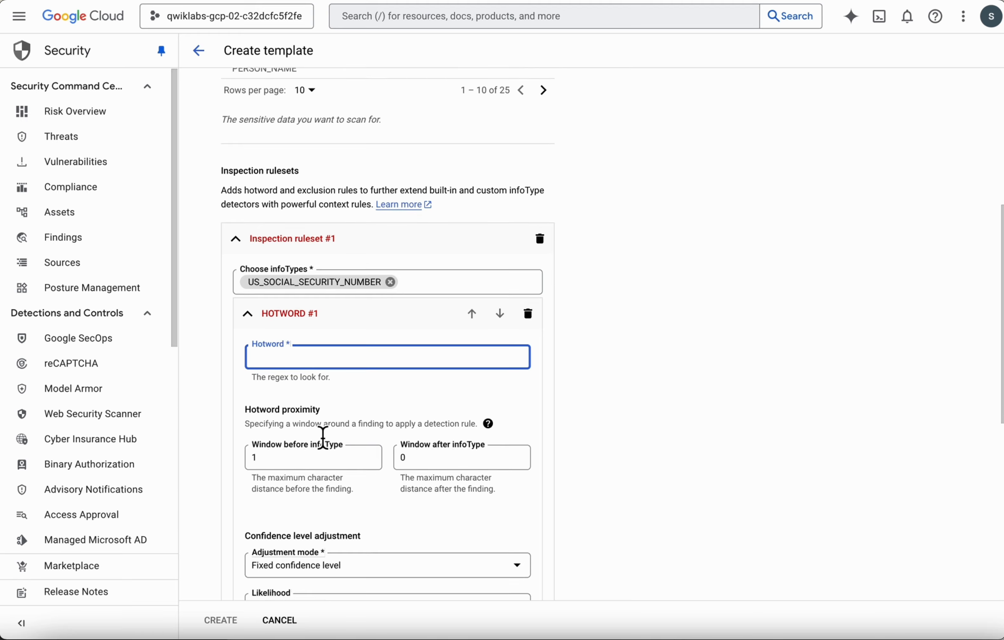
click(538, 187)
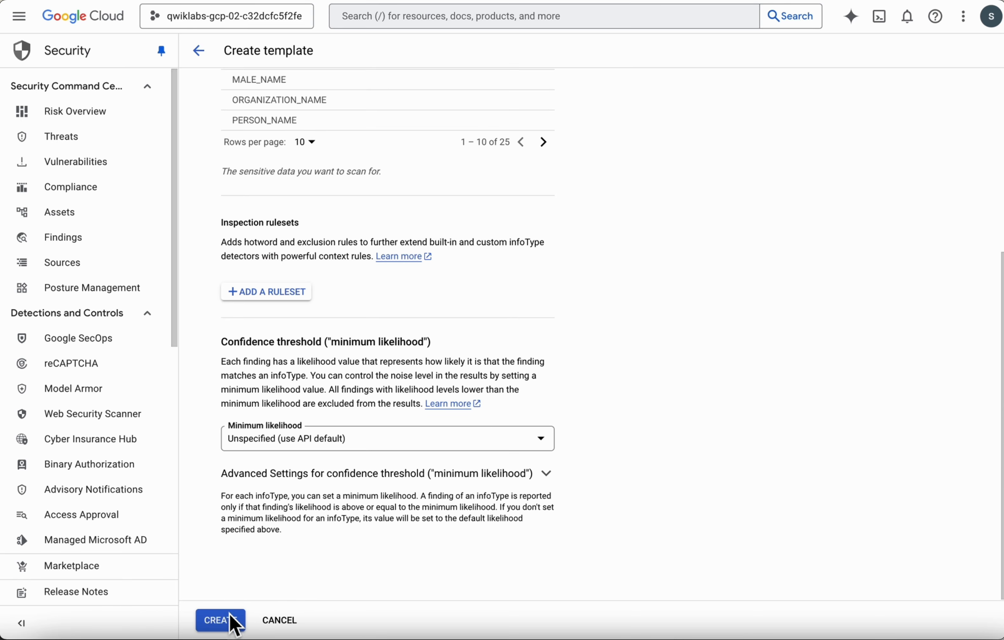
Create the pii-finder inspection template and return to the template list.
click(221, 620)
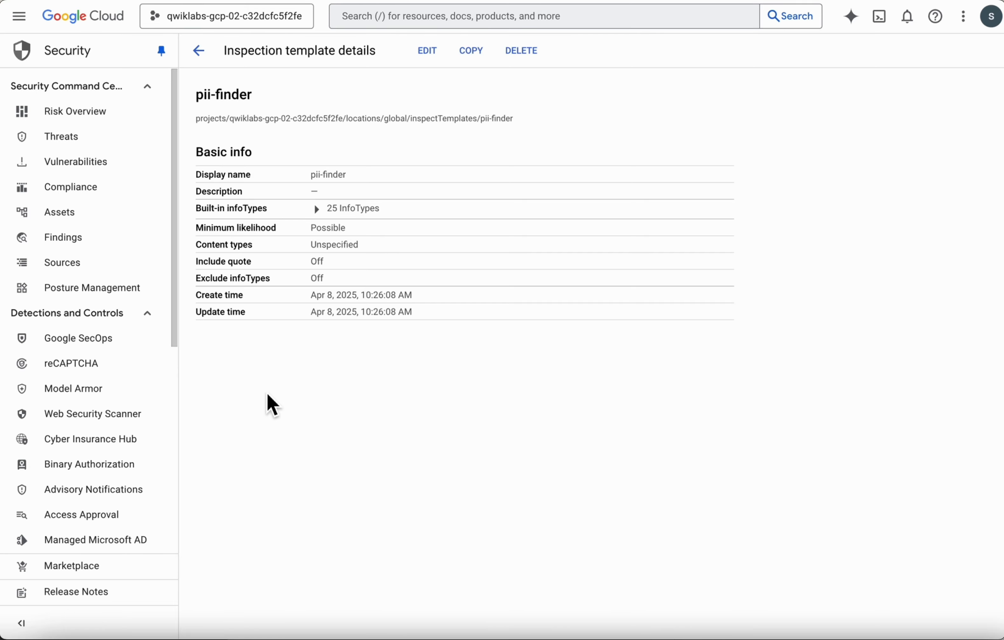
click(199, 52)
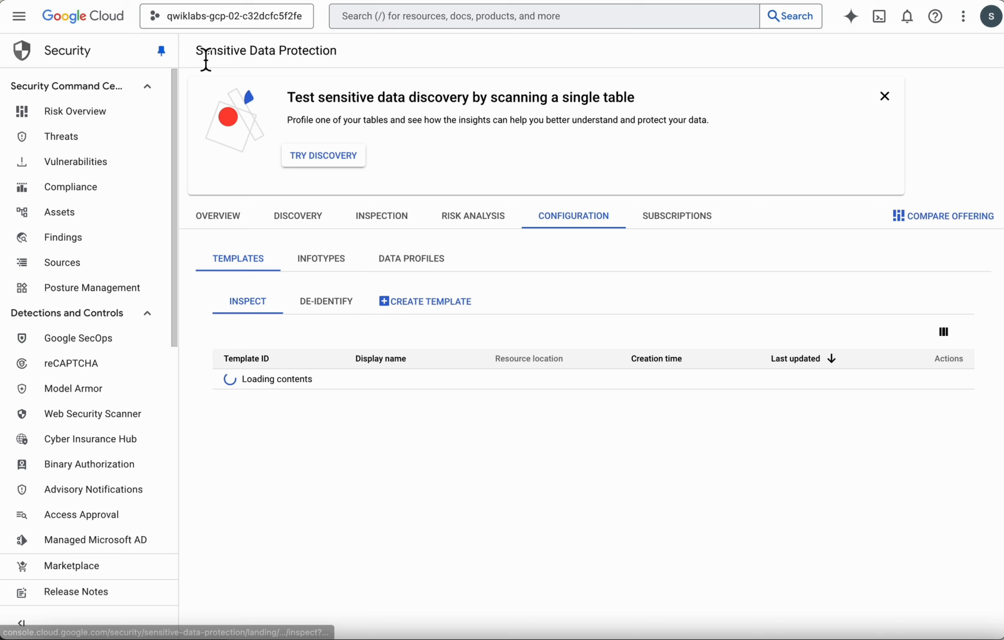
Start a new de-identify template and give it the template ID deid-unstruct.
click(327, 302)
click(393, 301)
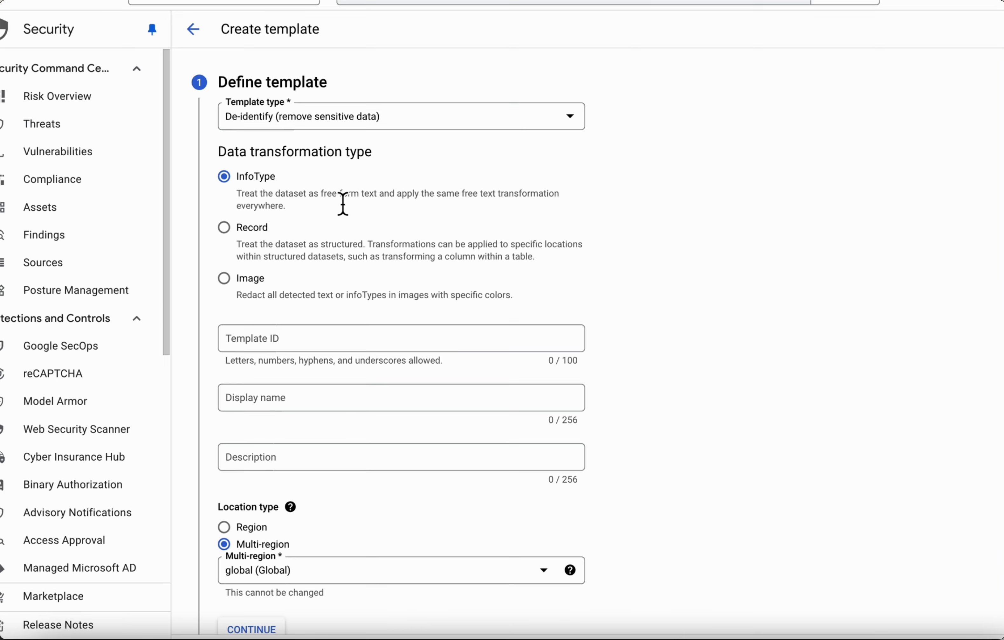
click(306, 338)
text(dei)
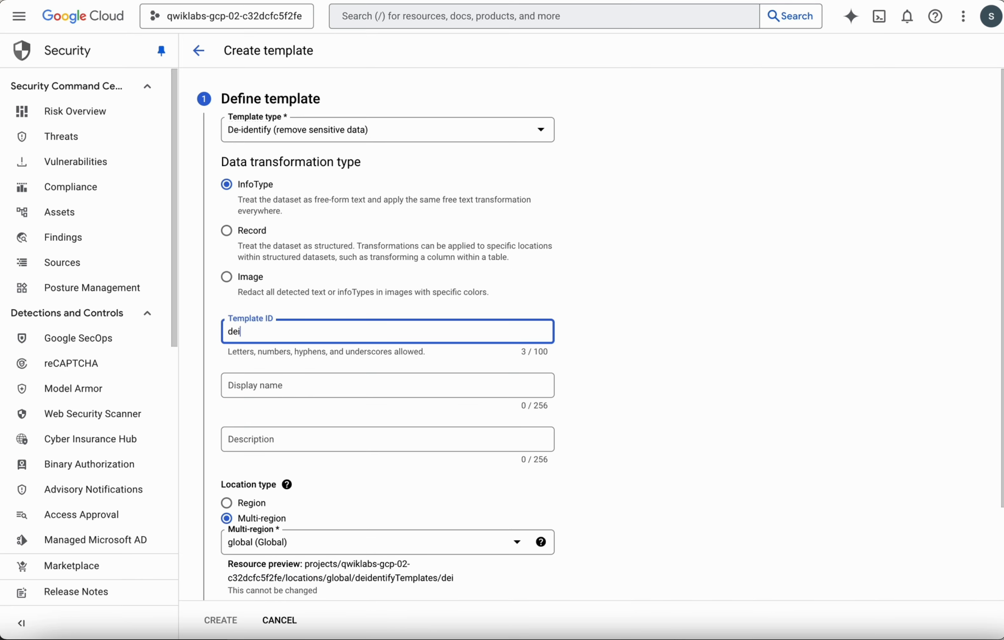
text(d-unstruct)
Set the display name to "deid-unstruct template" and continue to the de-identification configuration.
triple_click(427, 335)
key(super+c)
click(379, 386)
key(super+v)
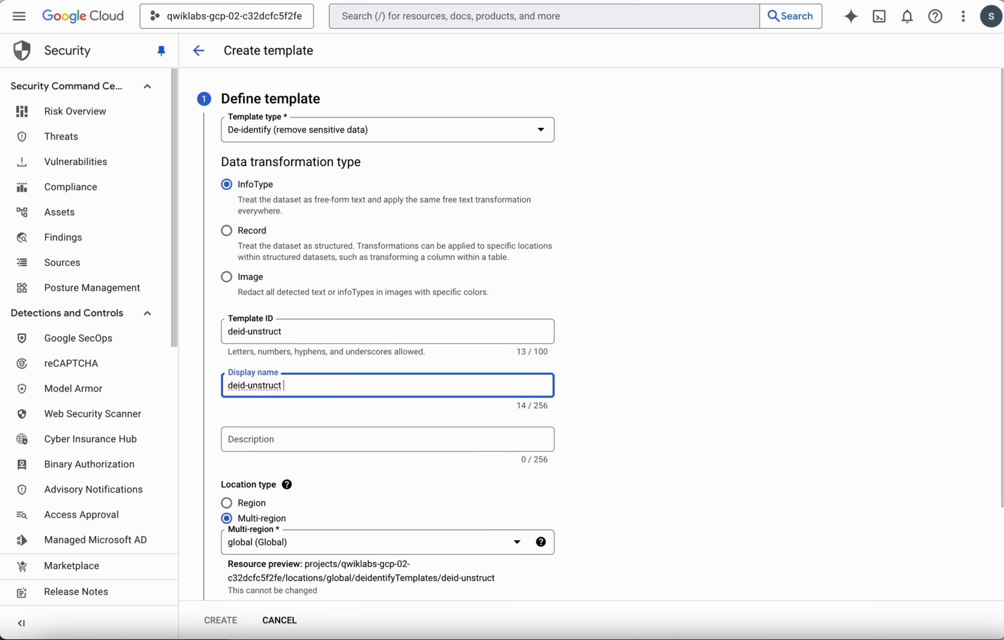
text(template)
click(637, 395)
scroll(636, 397, down, 3)
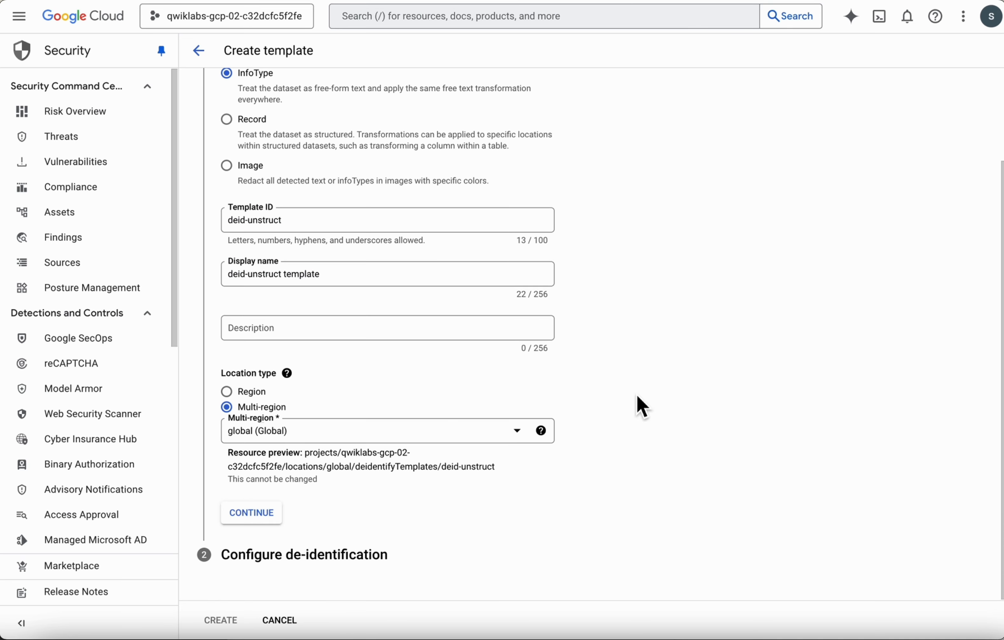
click(251, 512)
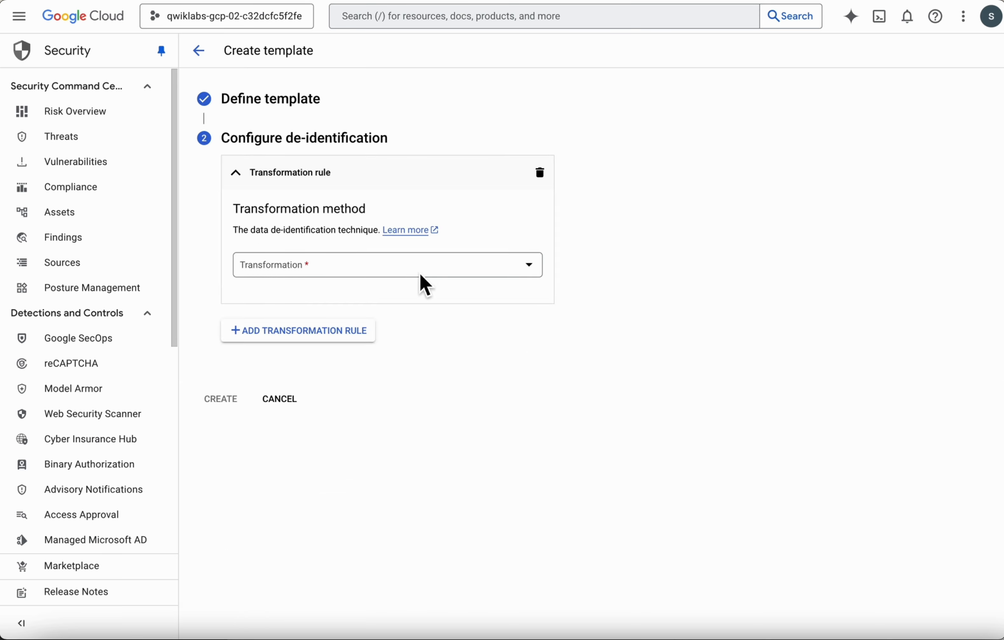
Set the transformation method to "Replace with infoType name" and create the deid-unstruct template.
click(436, 271)
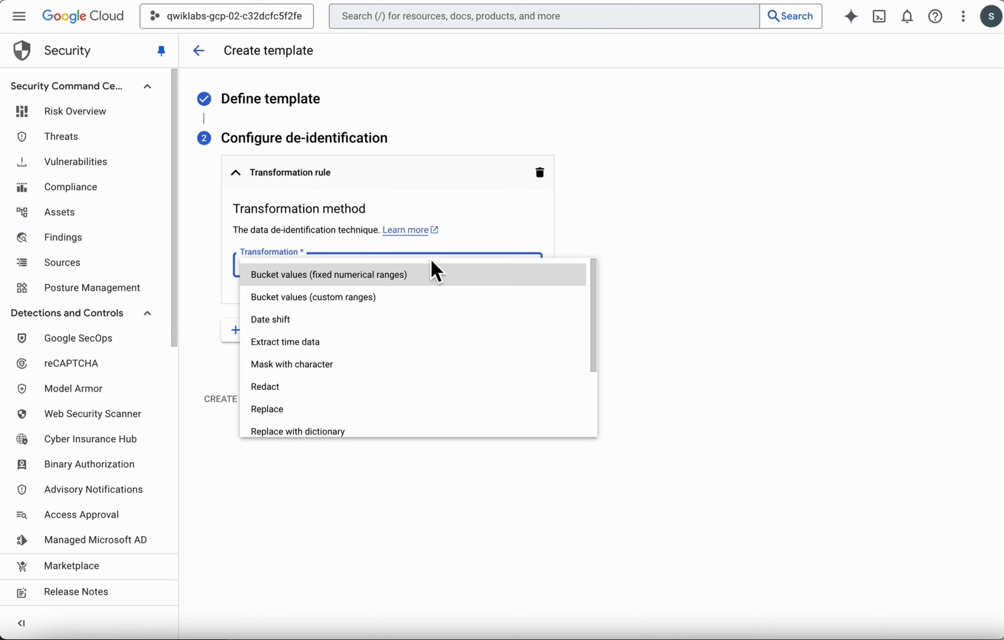
scroll(416, 342, down, 3)
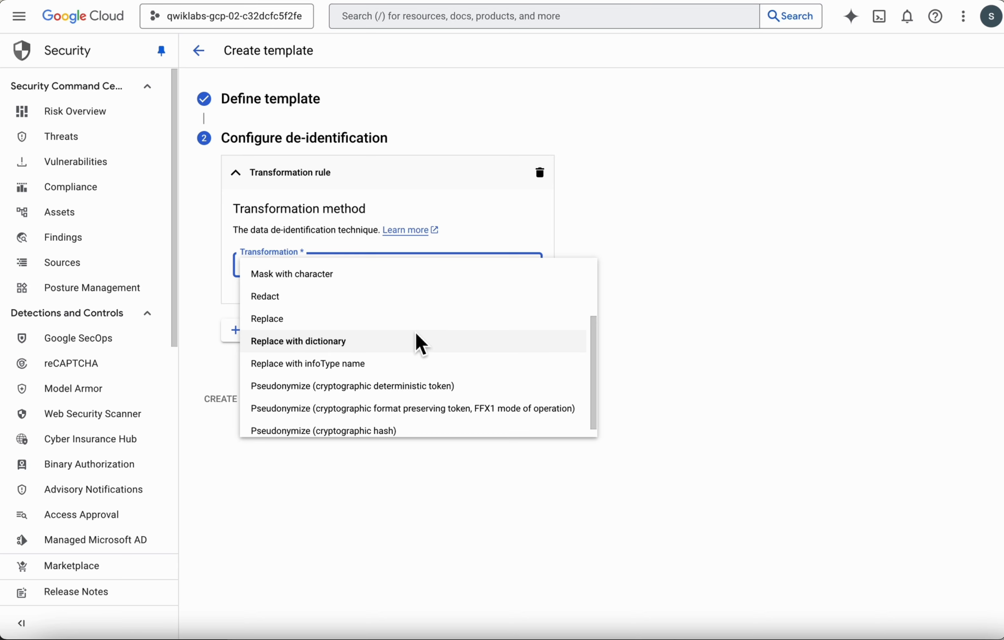
click(388, 364)
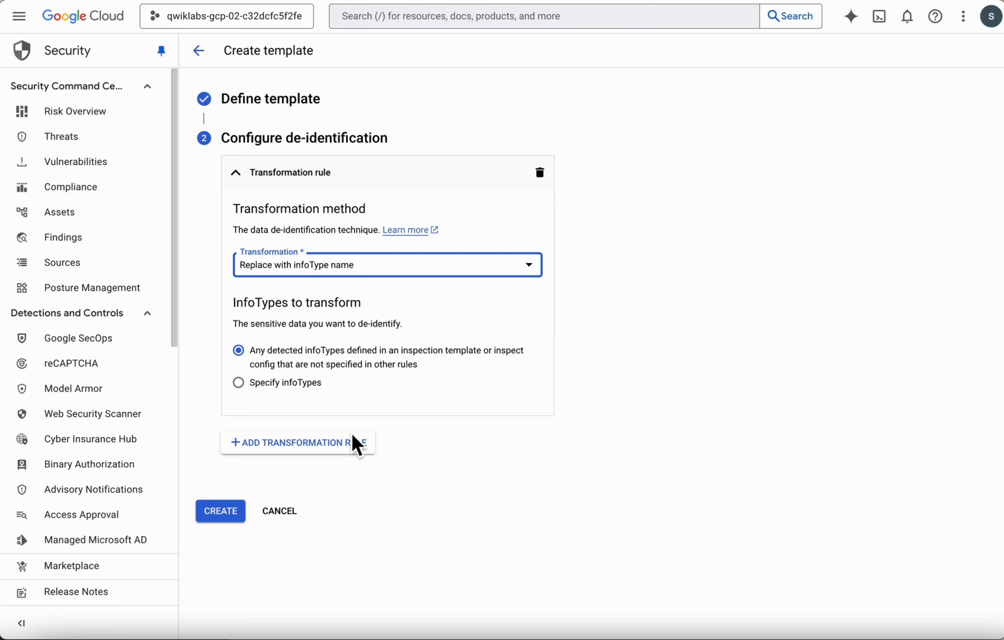
click(222, 517)
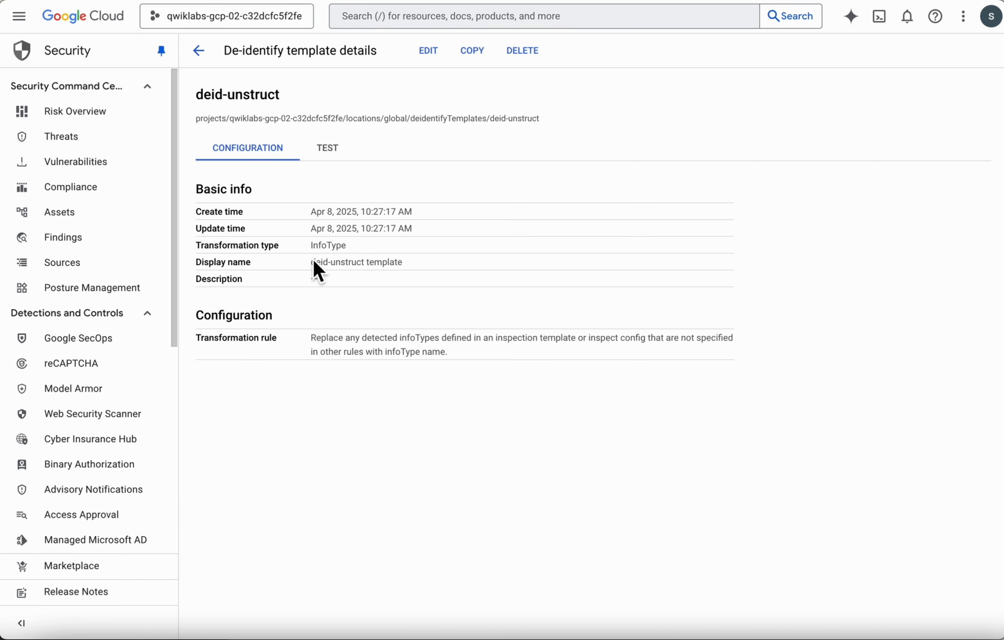
Open the test area of the deid-unstruct template and select pii-finder as its inspection template.
click(327, 148)
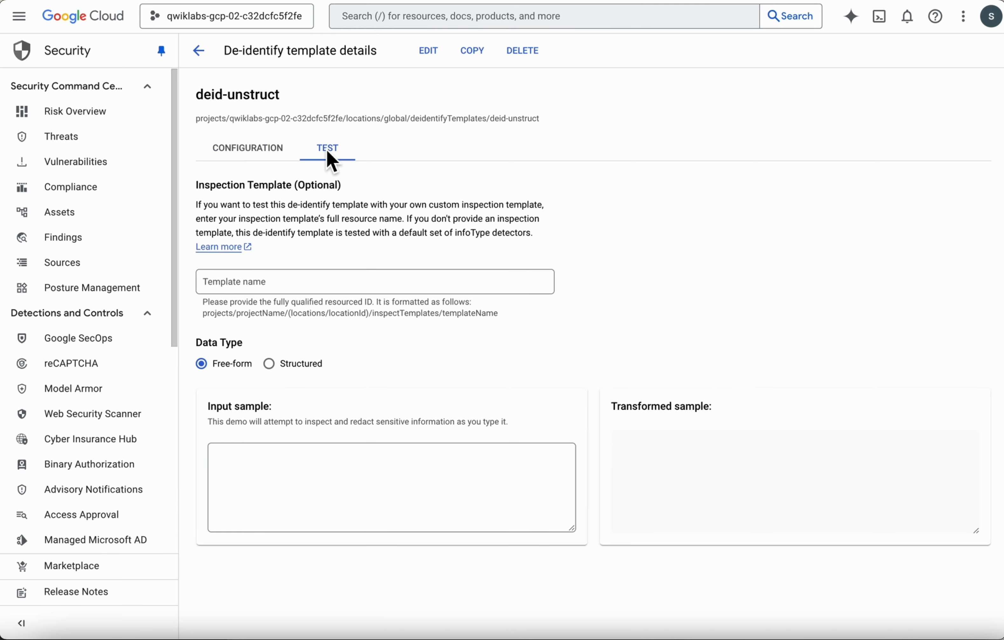
click(298, 284)
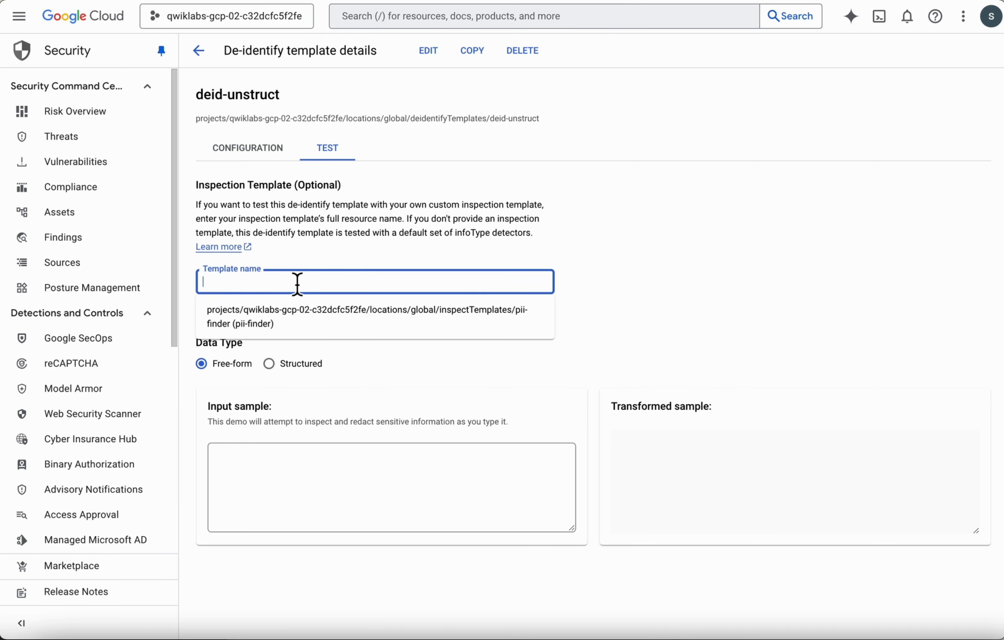
click(253, 333)
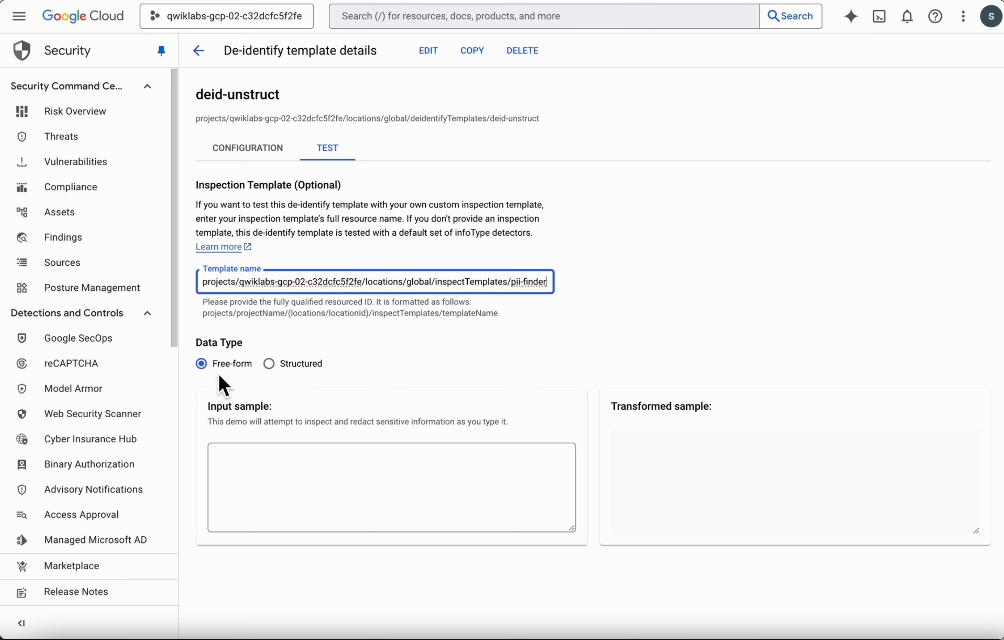
Test the template with a free-form sample sentence containing first names, a phone number and a social security number.
click(254, 479)
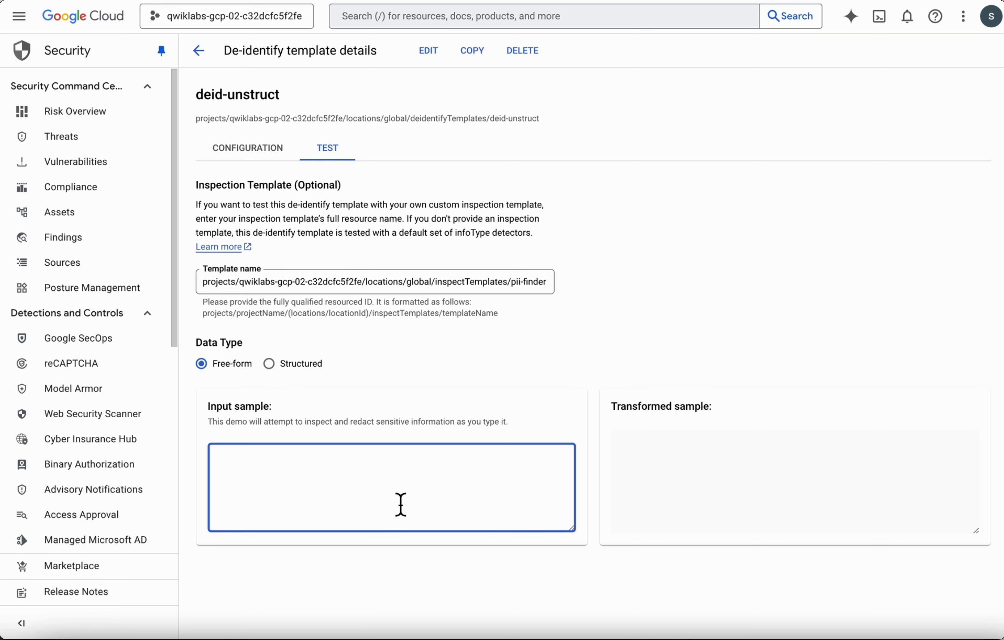
text(Hi Bob, my name is Sal. My num)
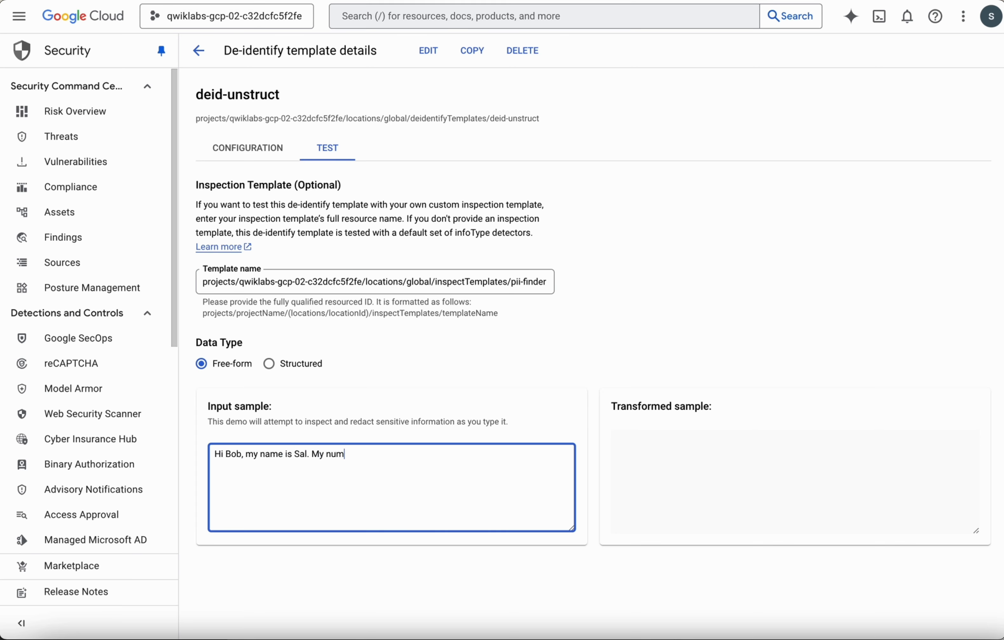
text(ber is 555-555)
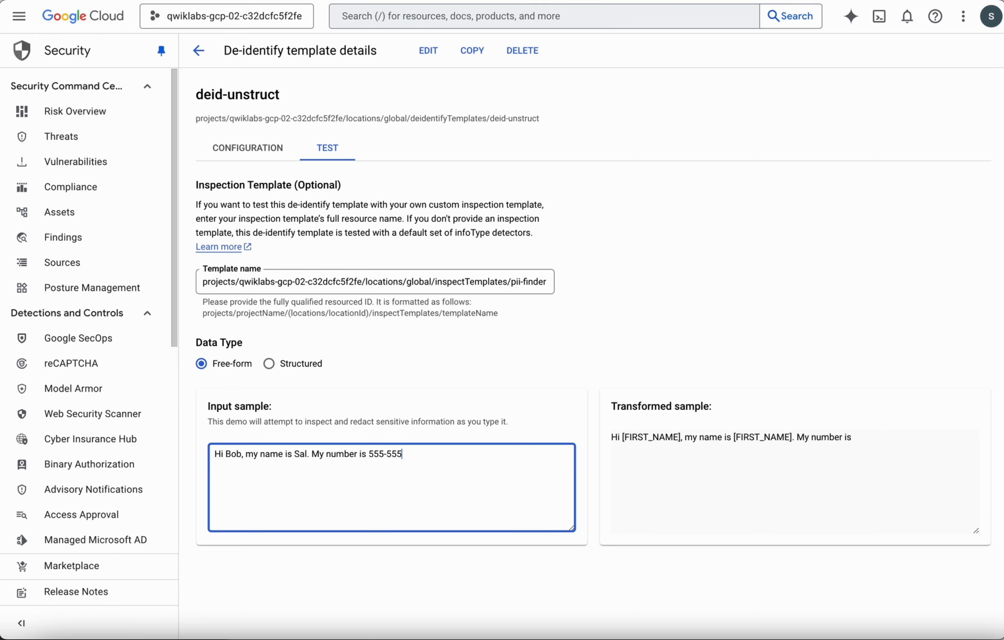
text(-5555.)
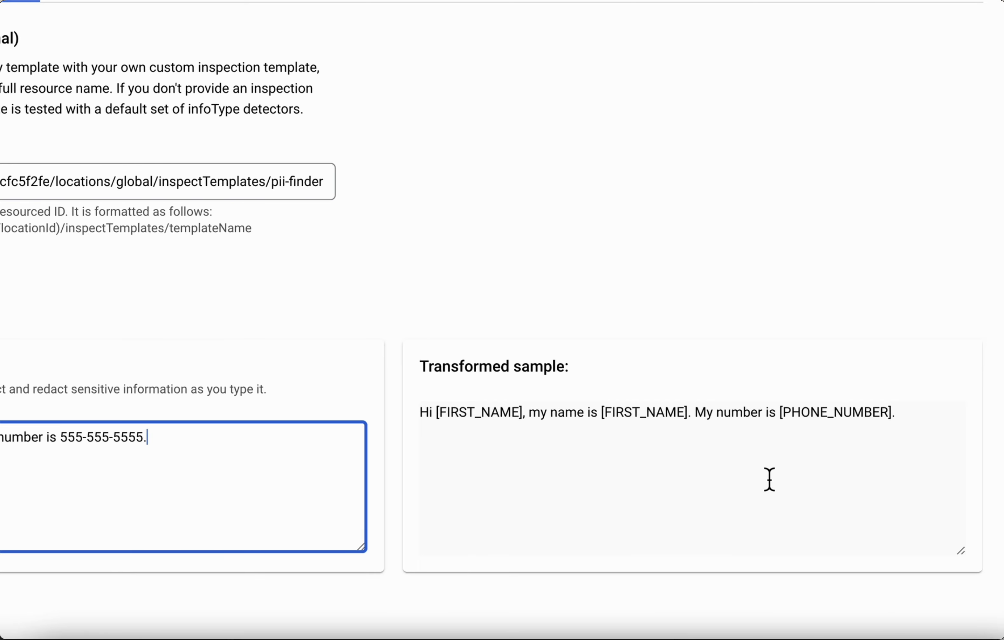
text(My SSN is 555-55)
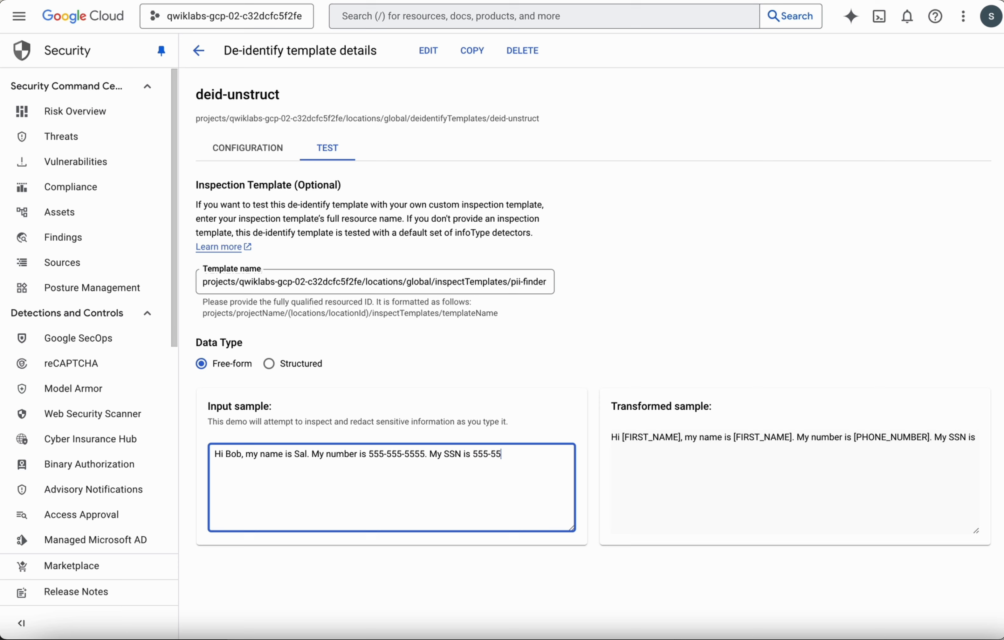
text(.)
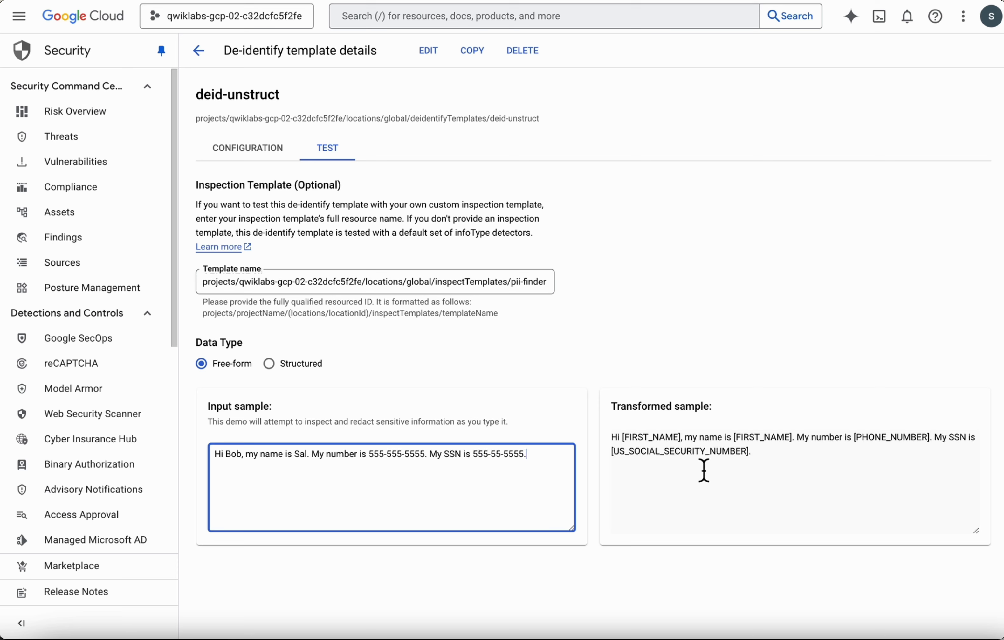
click(667, 486)
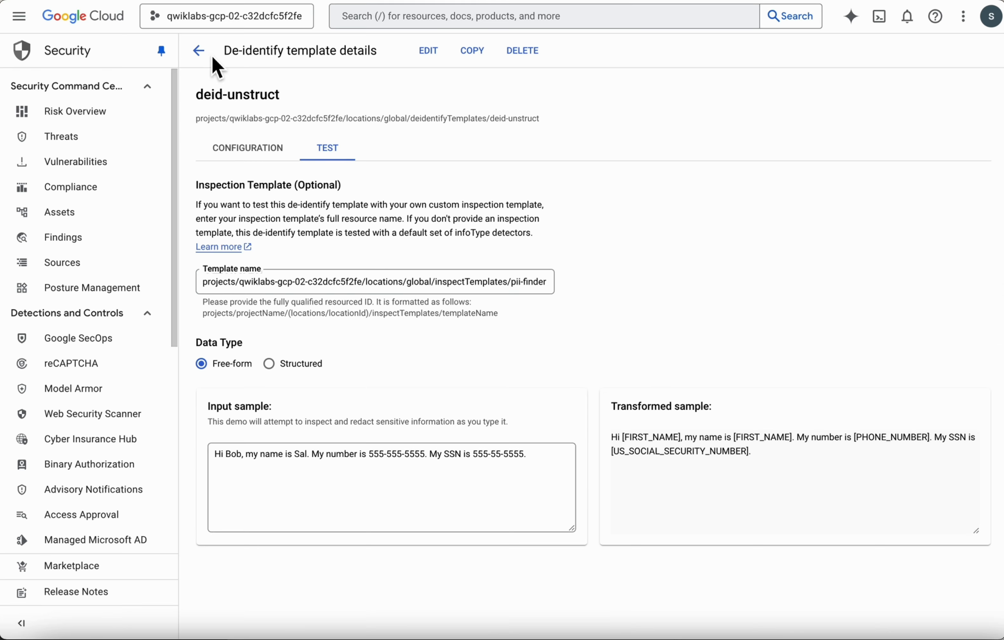
Return to the template list and start a de-identify template of type Record with the template ID deid-struct.
click(236, 148)
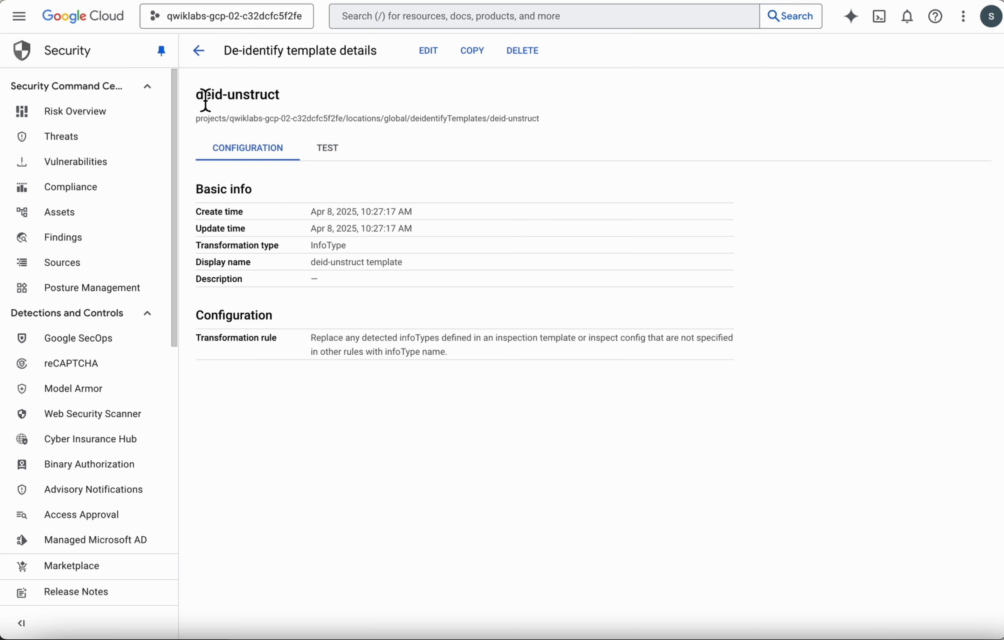
click(202, 59)
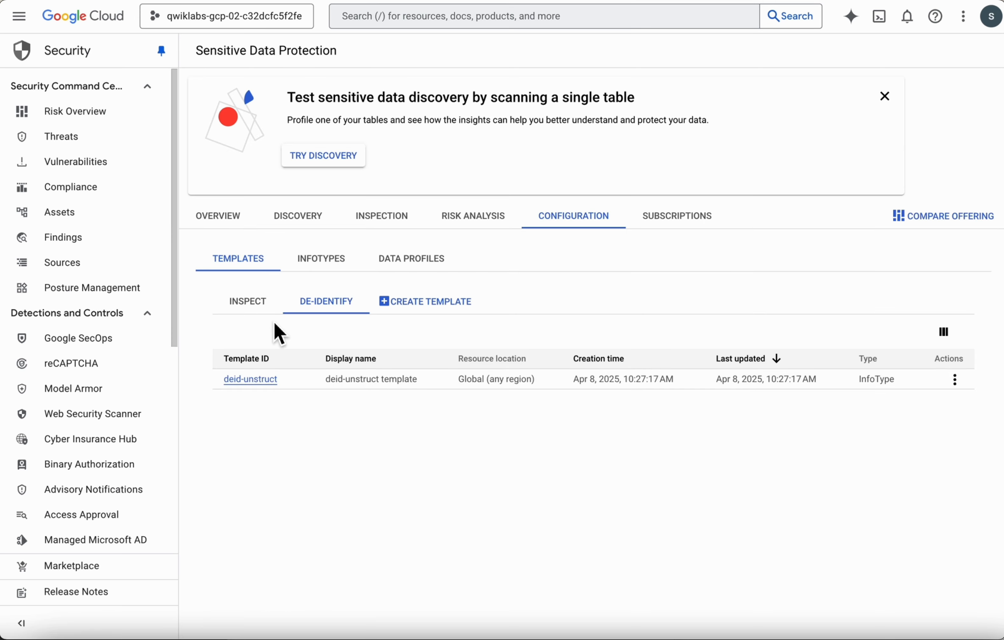
click(425, 308)
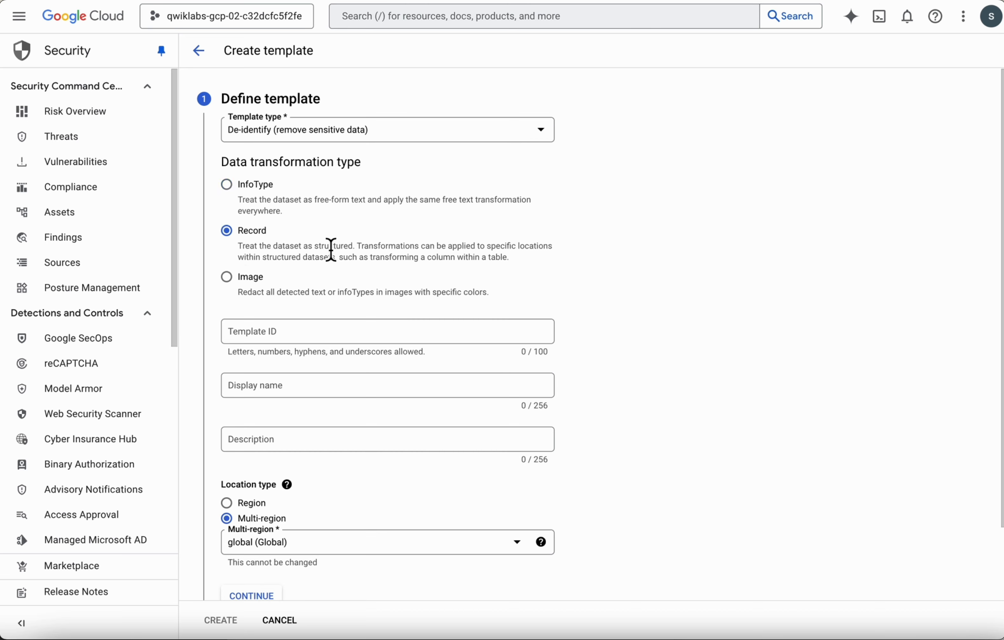
click(301, 334)
text(deid-struct)
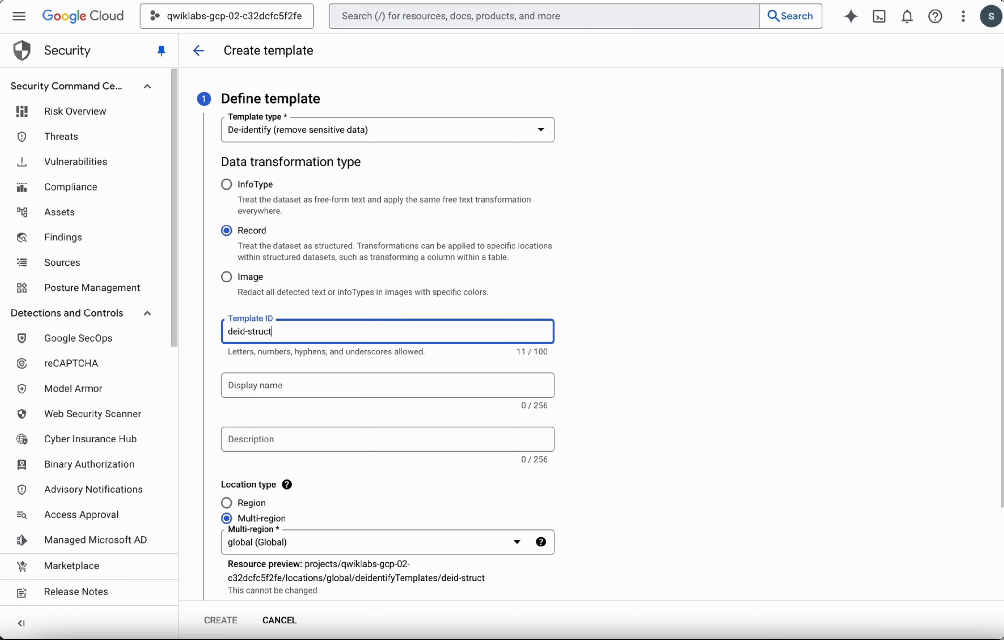
key(Tab)
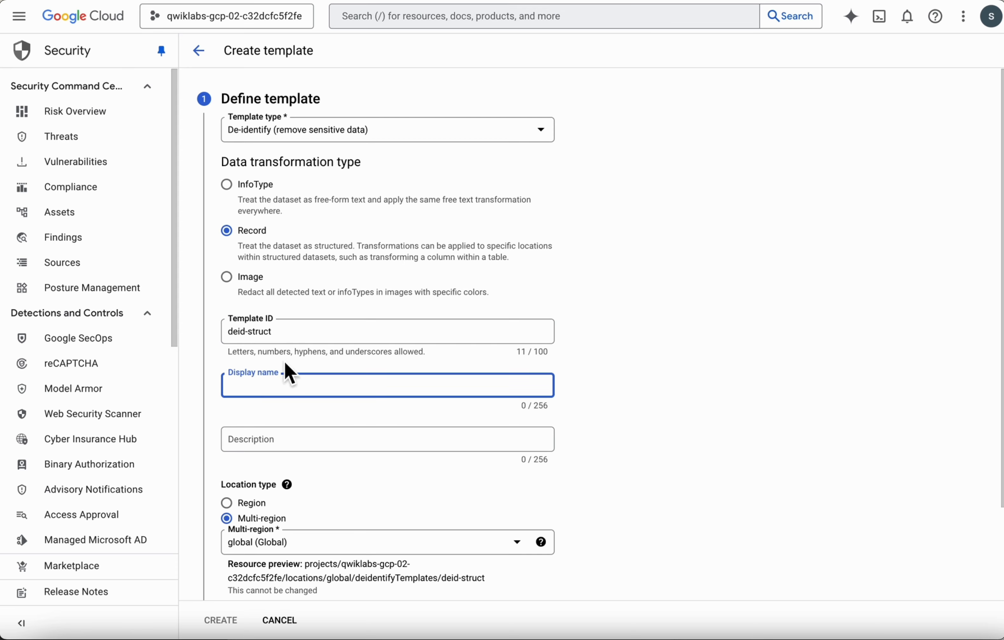
Set the display name to "deid-struct template" and continue to the de-identification configuration.
double_click(283, 338)
click(288, 392)
text(deid-struct)
scroll(337, 443, down, 3)
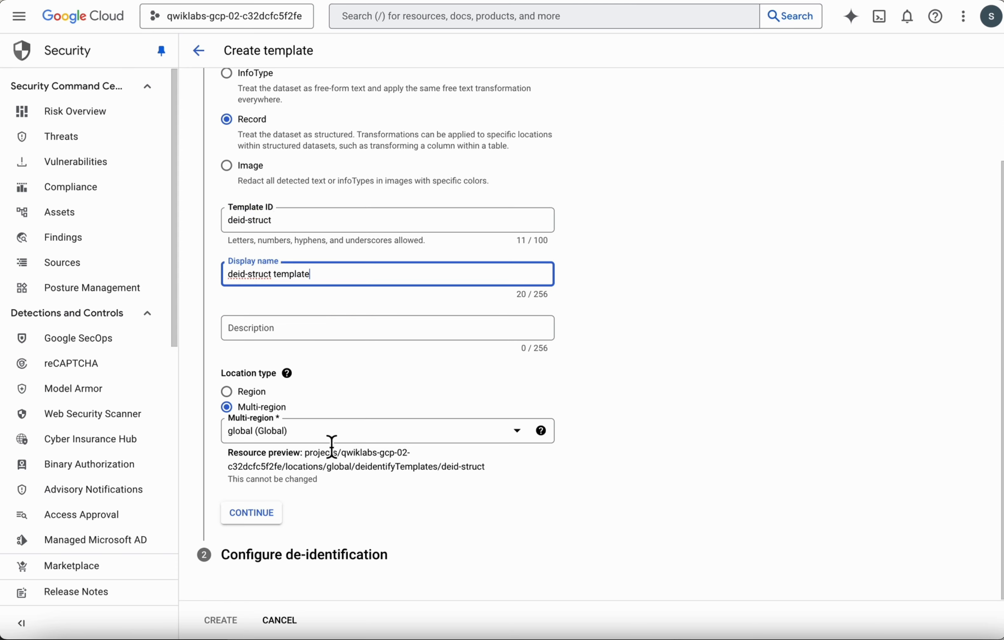
click(270, 513)
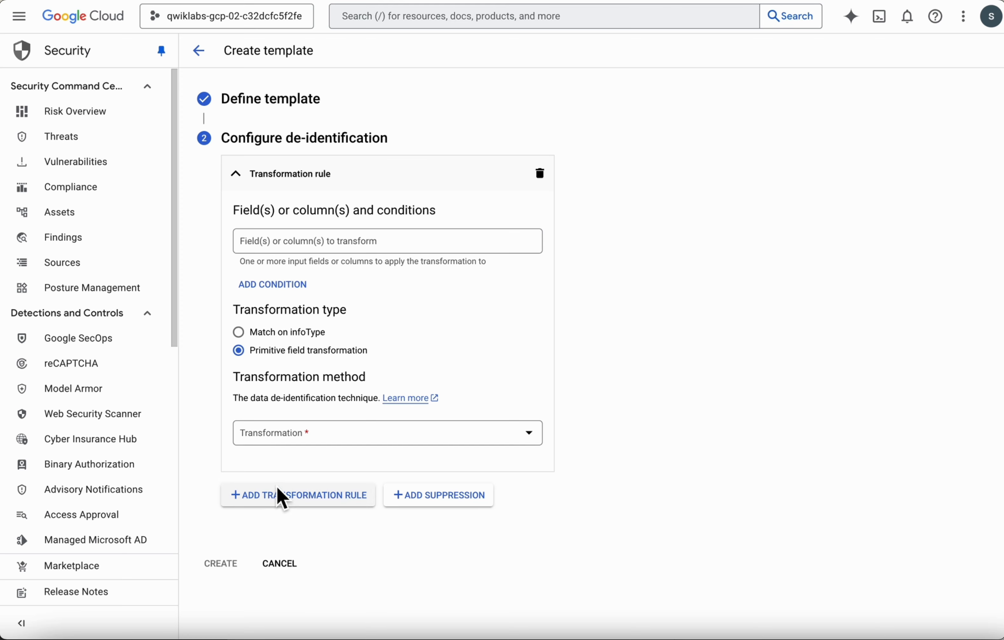
Add ssn, ccn, name, user_id, email and phone as the fields to transform in the first transformation rule.
click(300, 252)
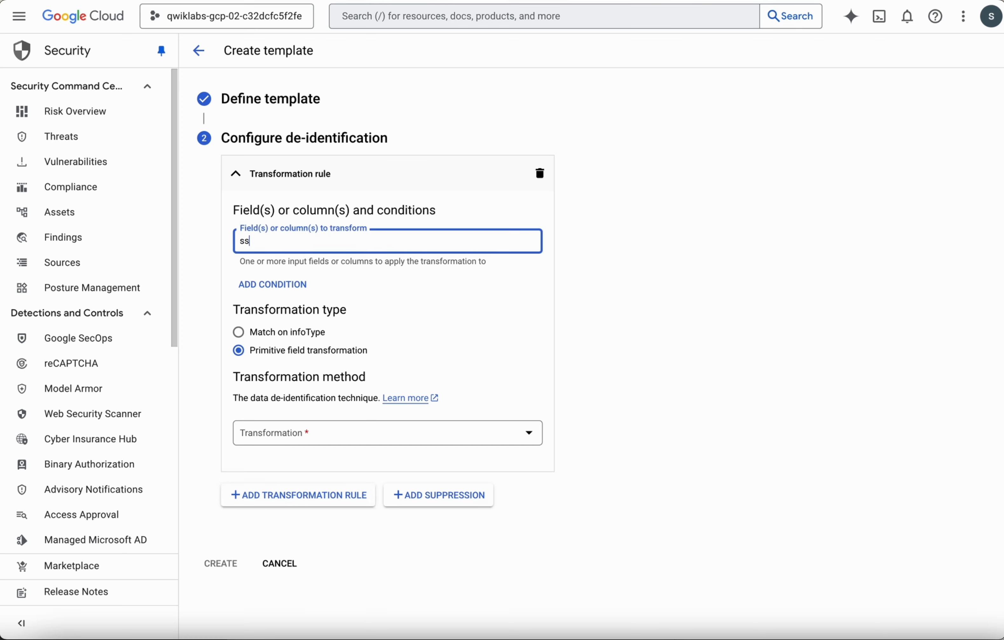
key(Return)
text(ccn)
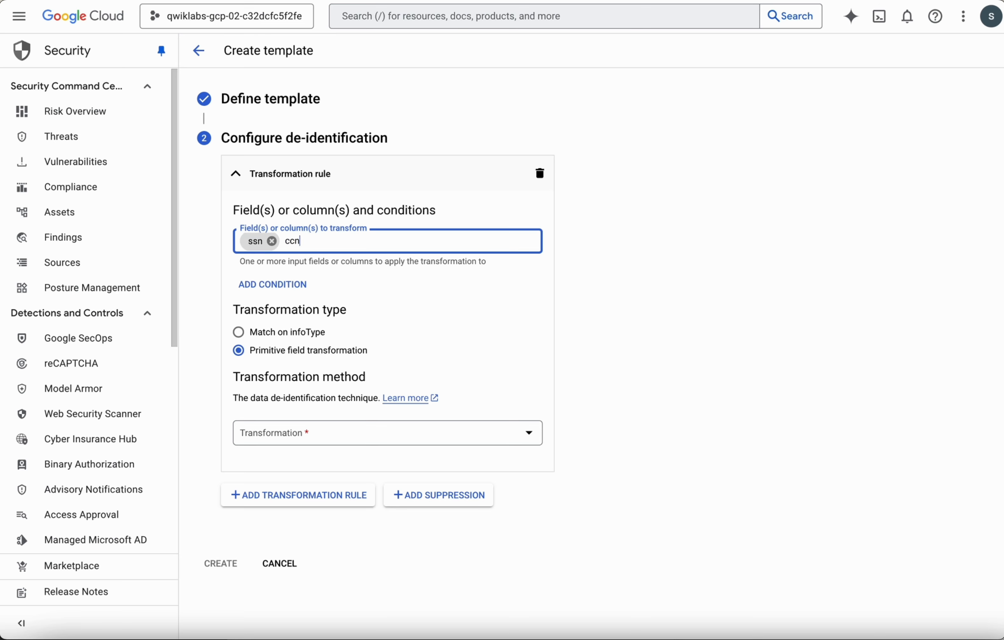
key(Return)
text(name)
key(Return)
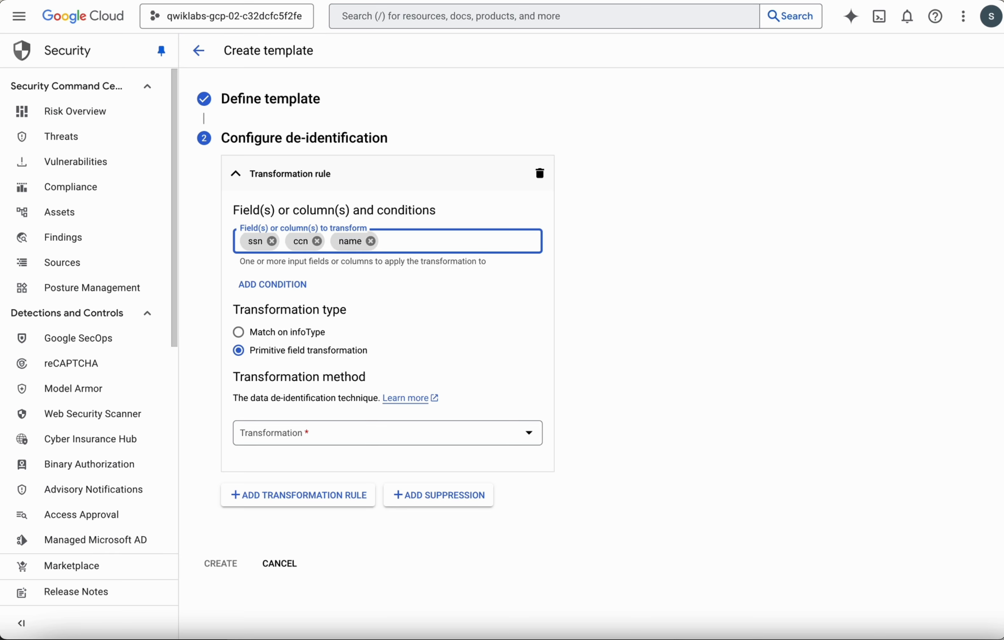
text(user_id)
key(Return)
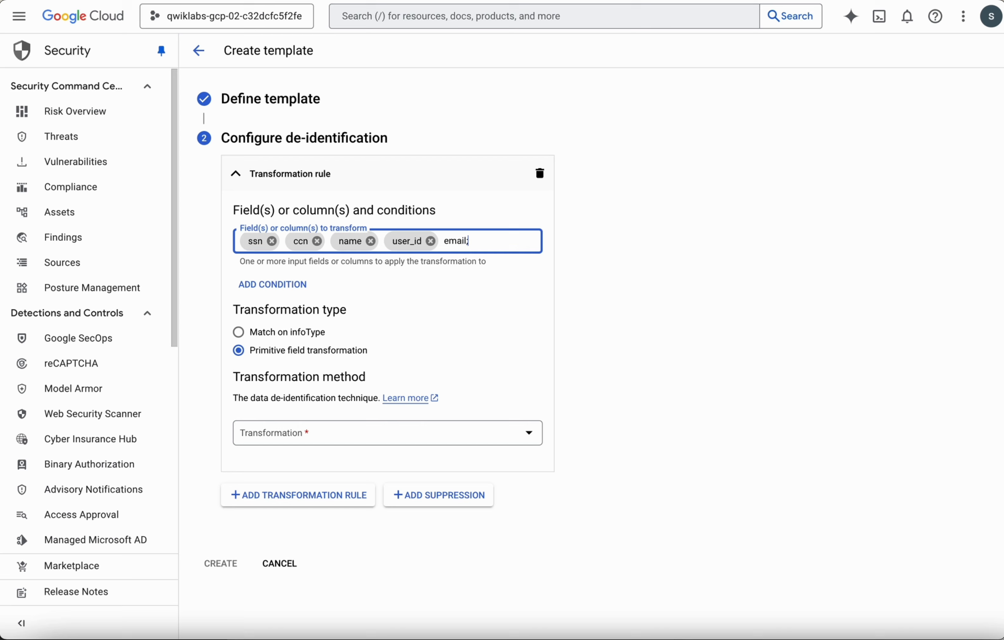
key(Return)
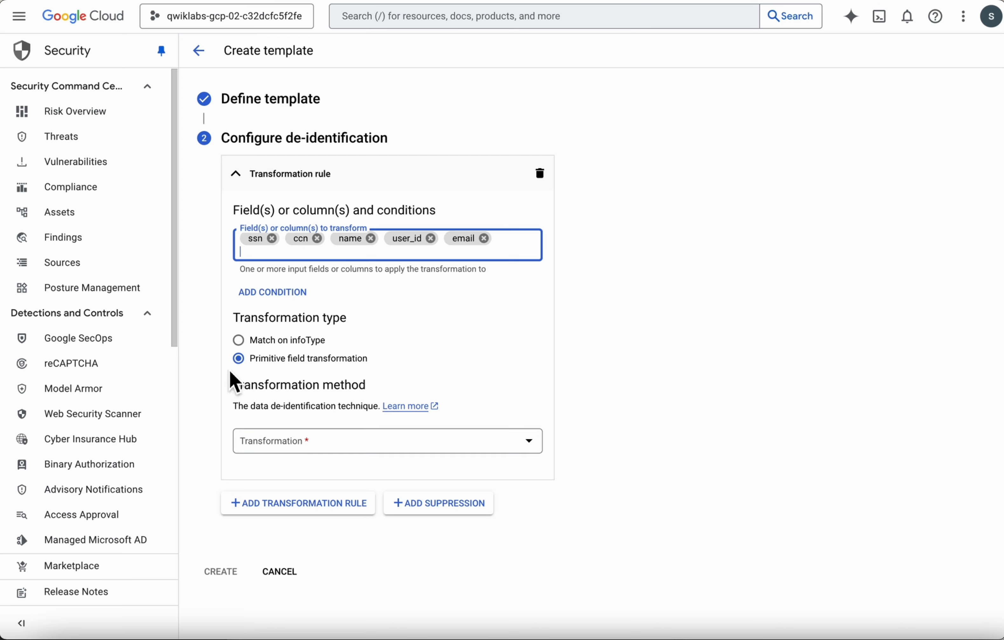
text(phone)
key(Return)
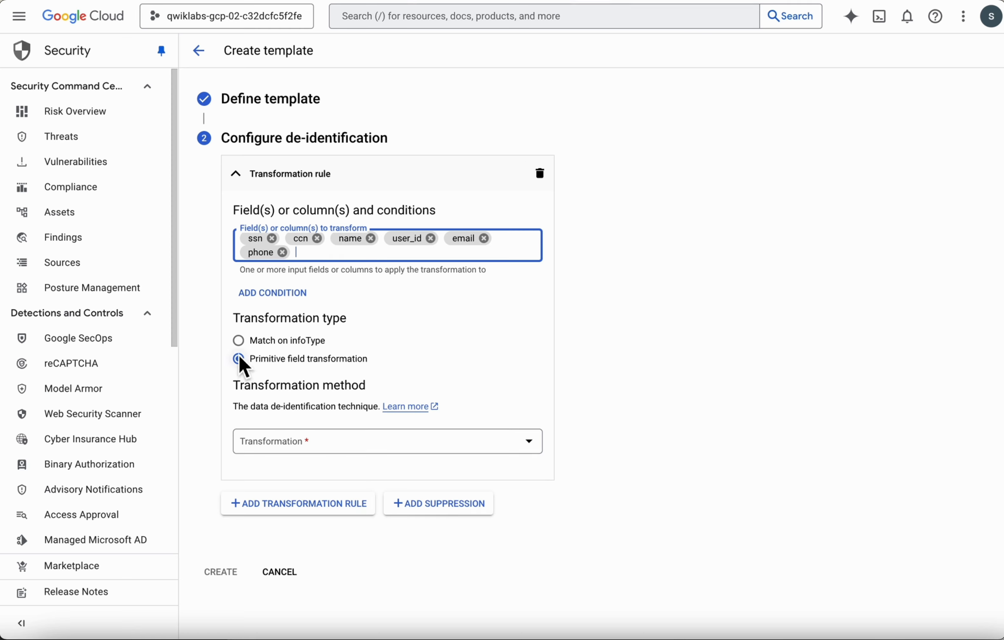
Make the rule match on infoType and add a Replace transformation with the string value [redacted] for any detected infoTypes.
click(239, 341)
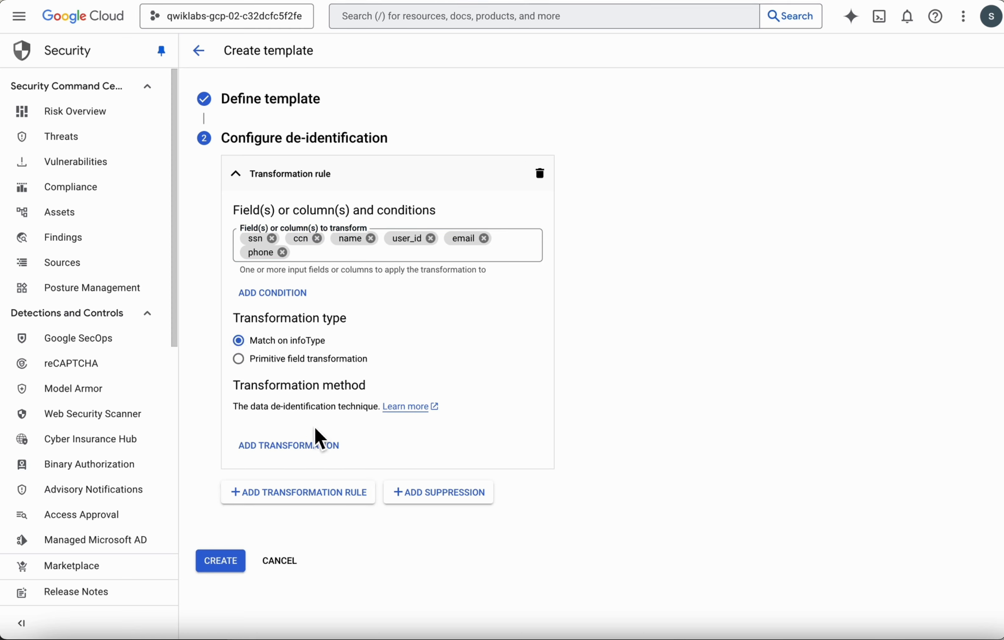
click(316, 444)
scroll(321, 480, down, 1)
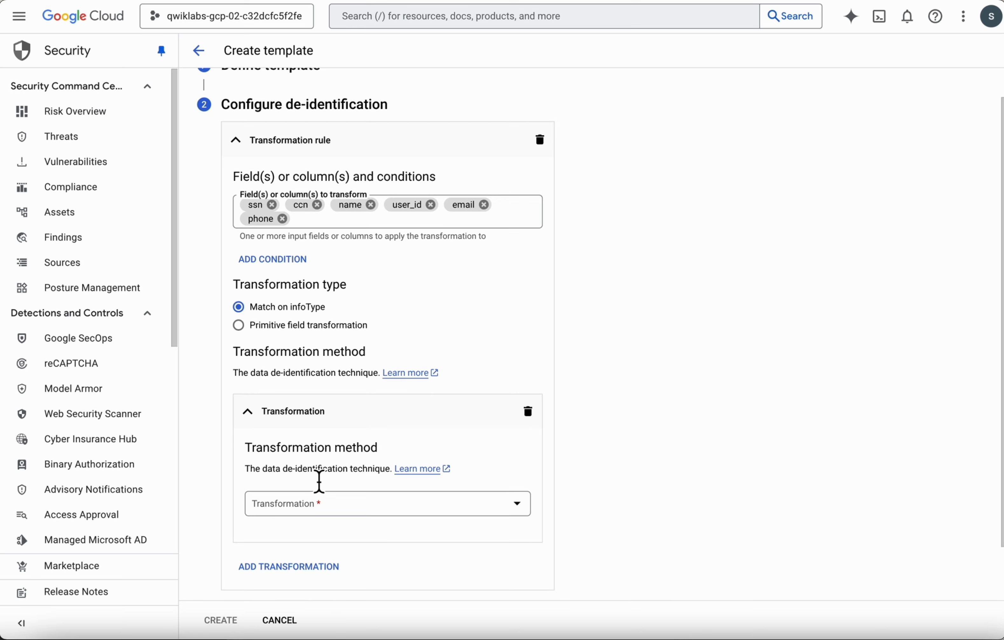
click(325, 508)
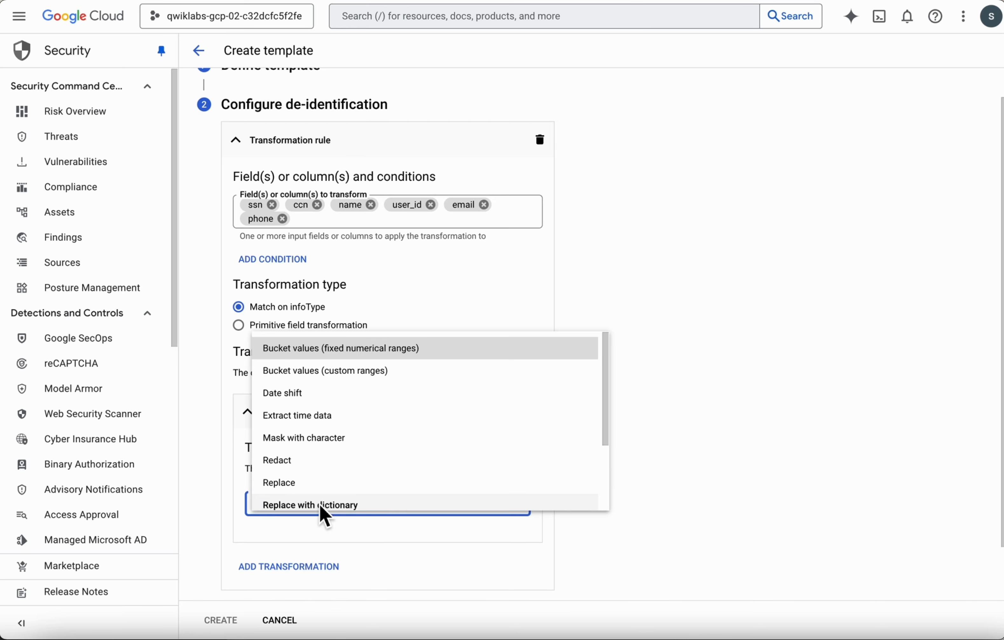
click(328, 490)
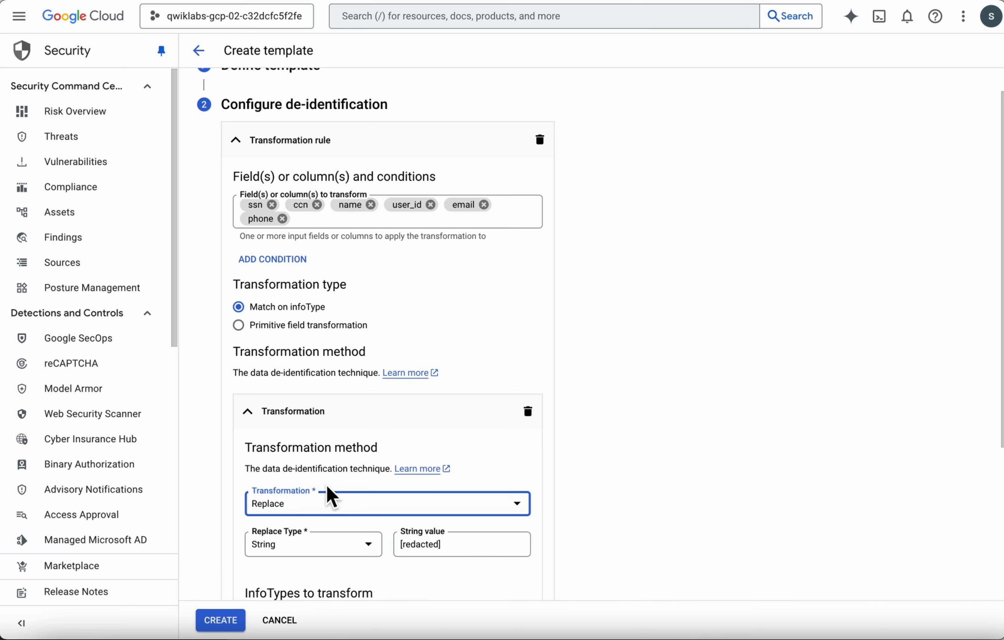
scroll(384, 537, down, 1)
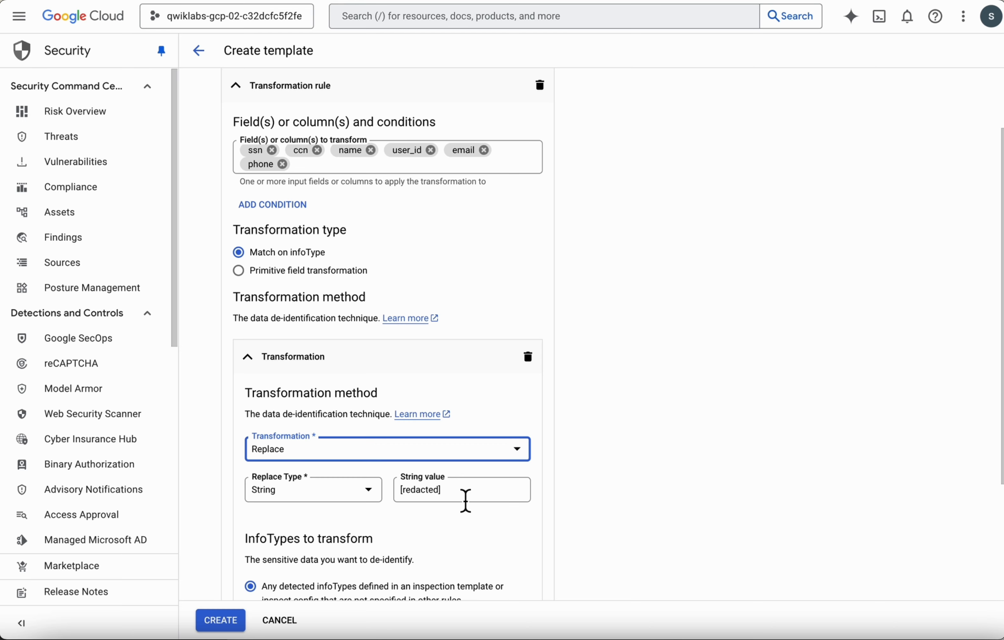
scroll(466, 500, down, 2)
scroll(460, 526, down, 1)
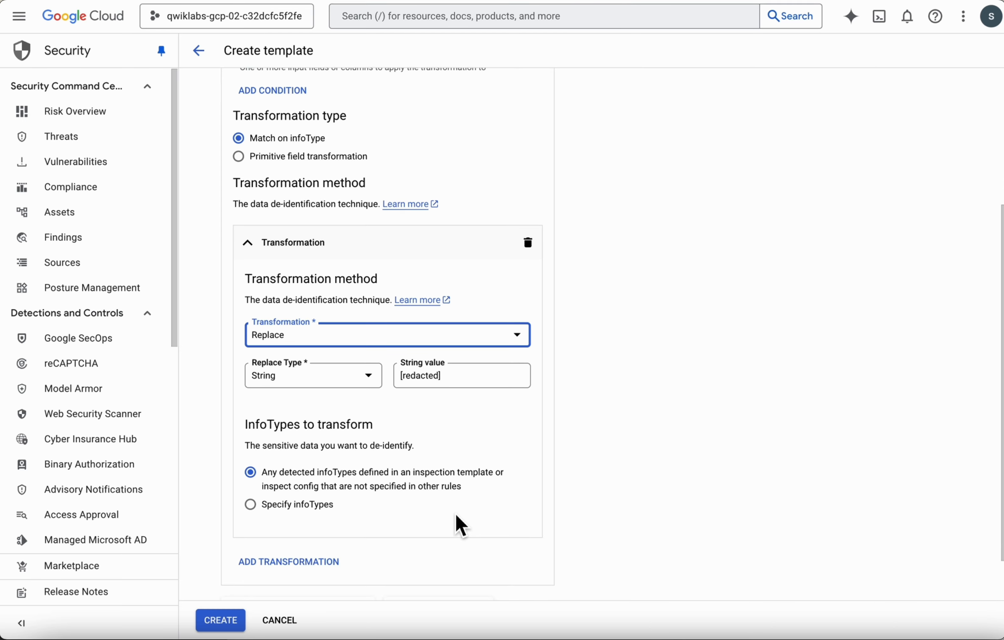
scroll(314, 513, down, 1)
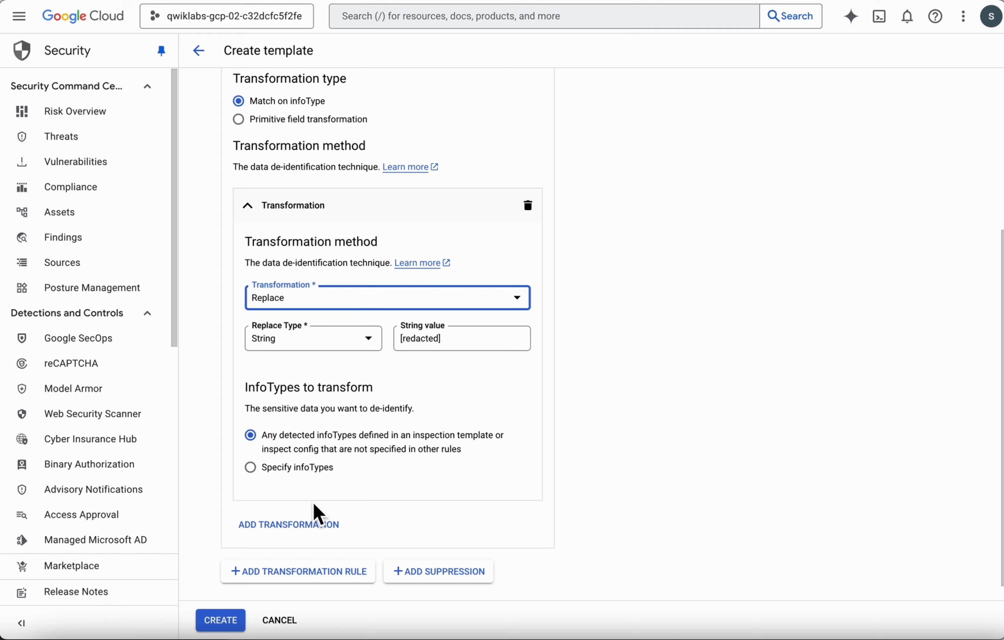
scroll(314, 506, up, 4)
scroll(314, 507, down, 4)
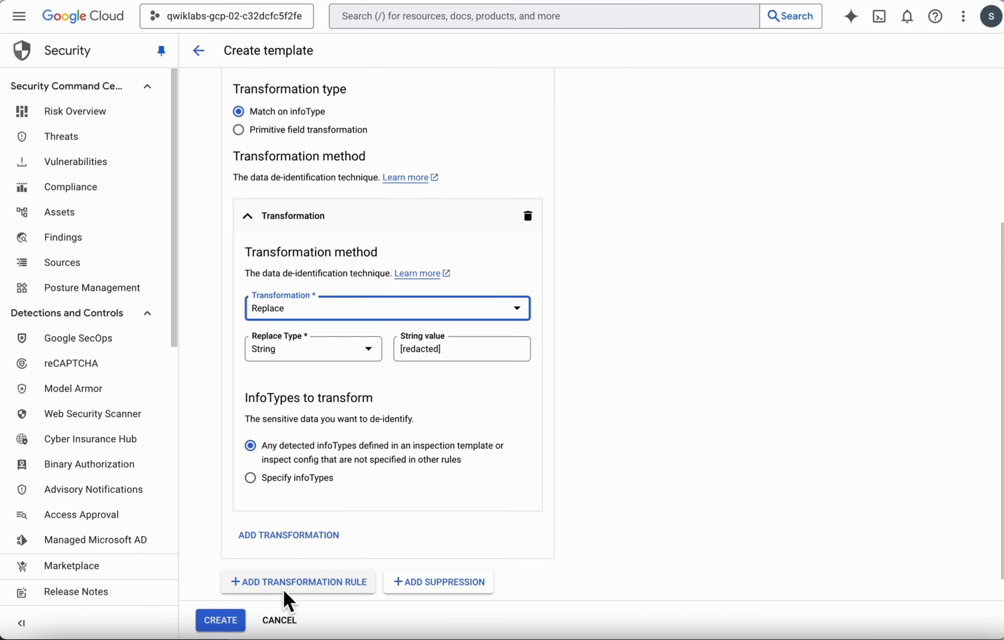
Add a second transformation rule for the date field and set its type to Primitive field transformation.
click(285, 588)
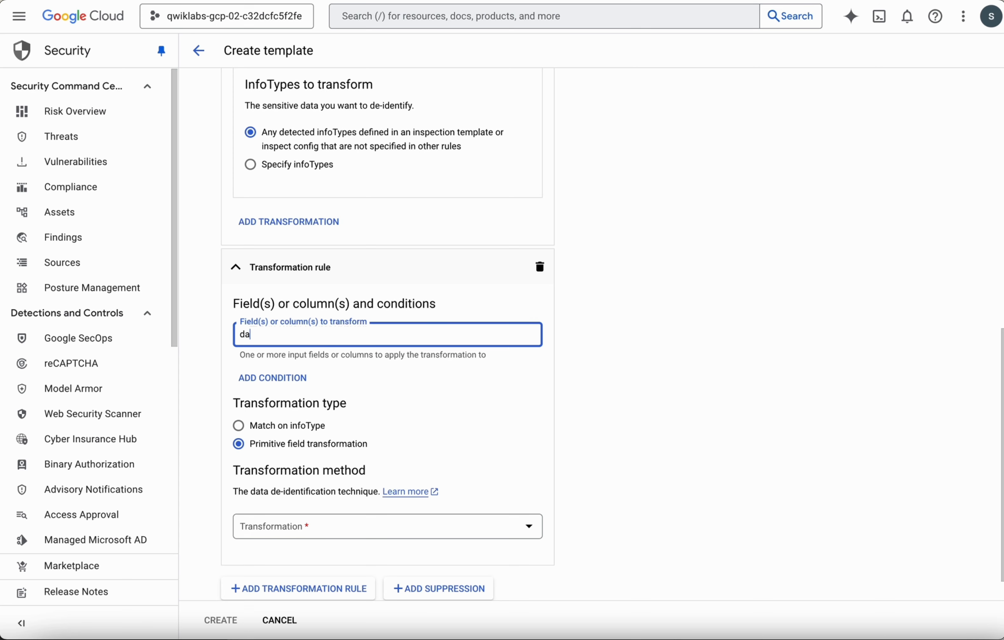
text(date)
key(Return)
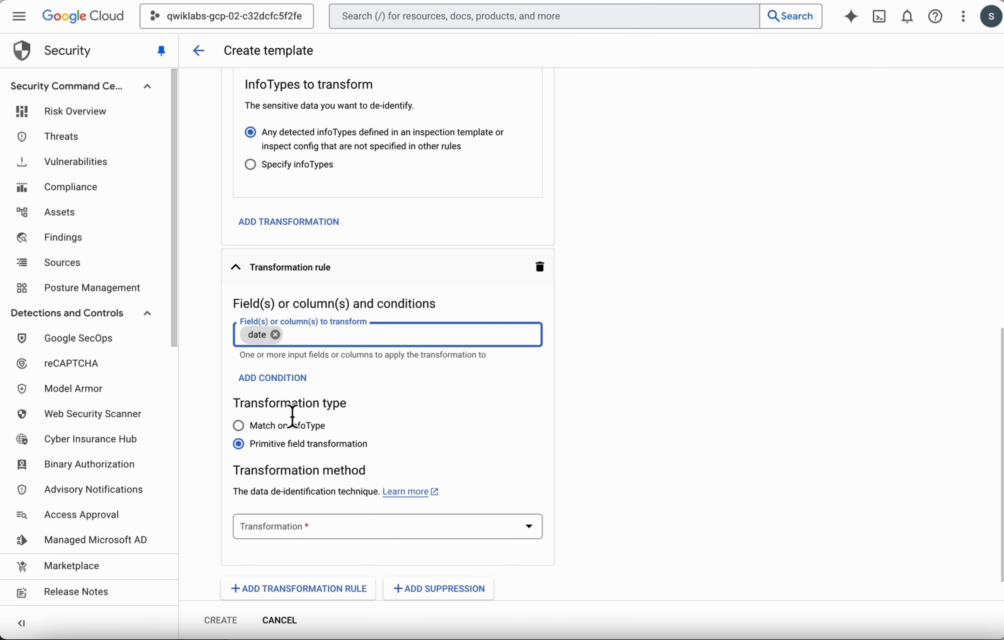
click(239, 426)
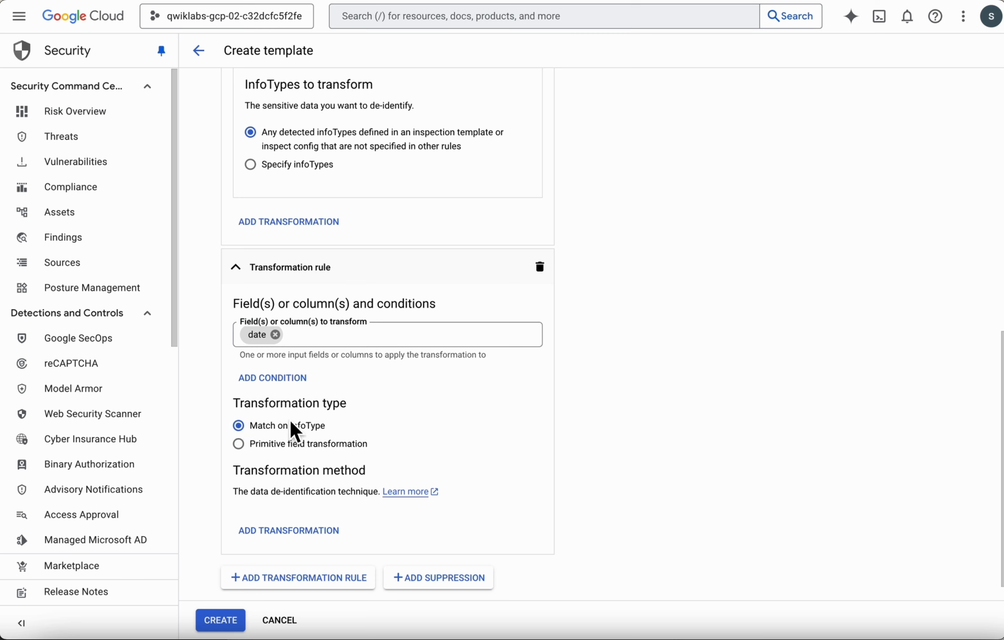
click(279, 445)
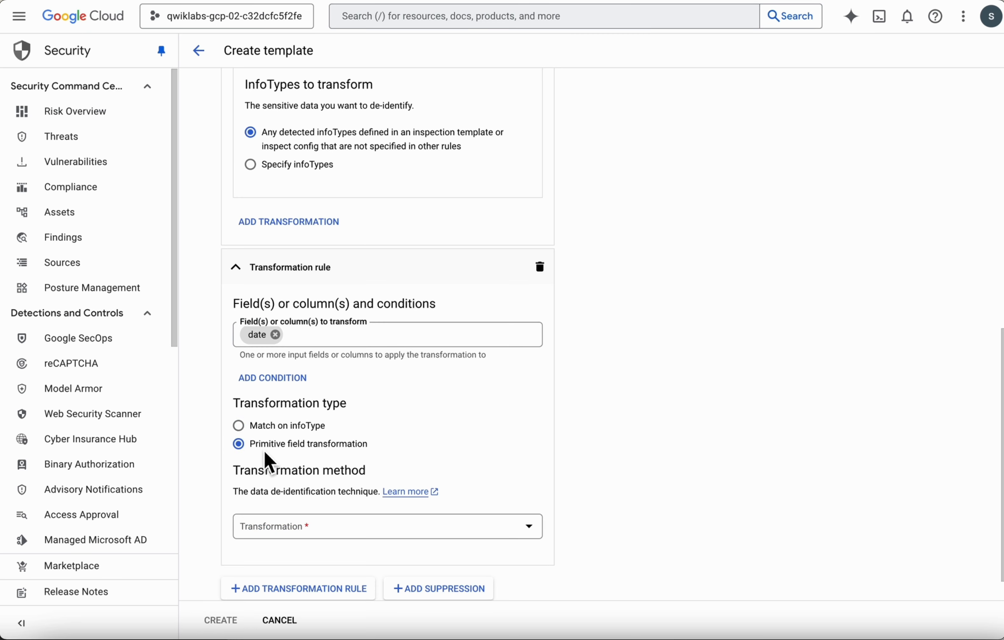
Choose Date shift as the transformation method for the date field and create the deid-struct template.
click(310, 531)
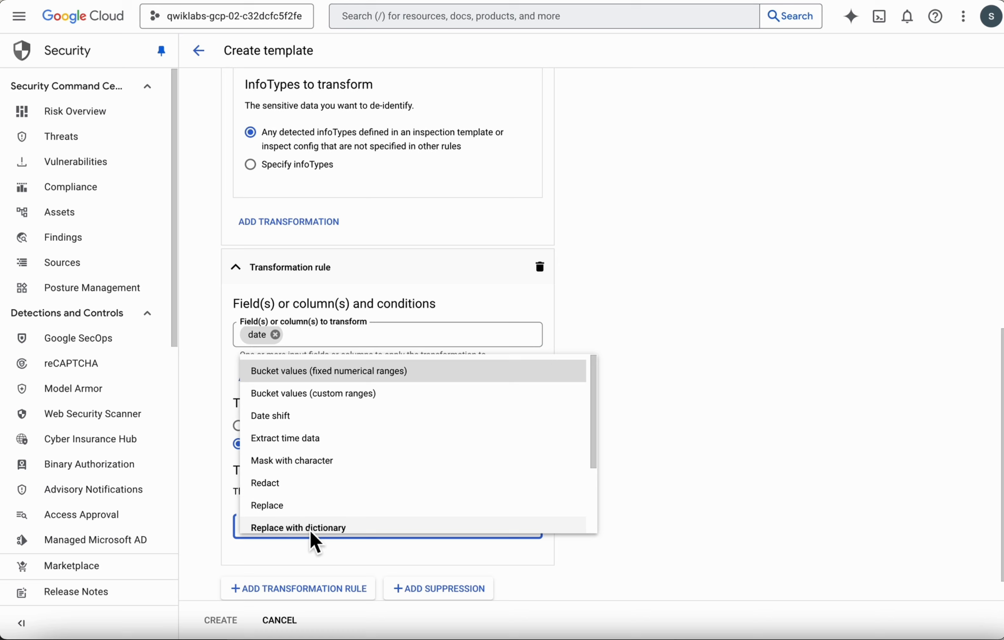
click(318, 418)
scroll(335, 468, down, 1)
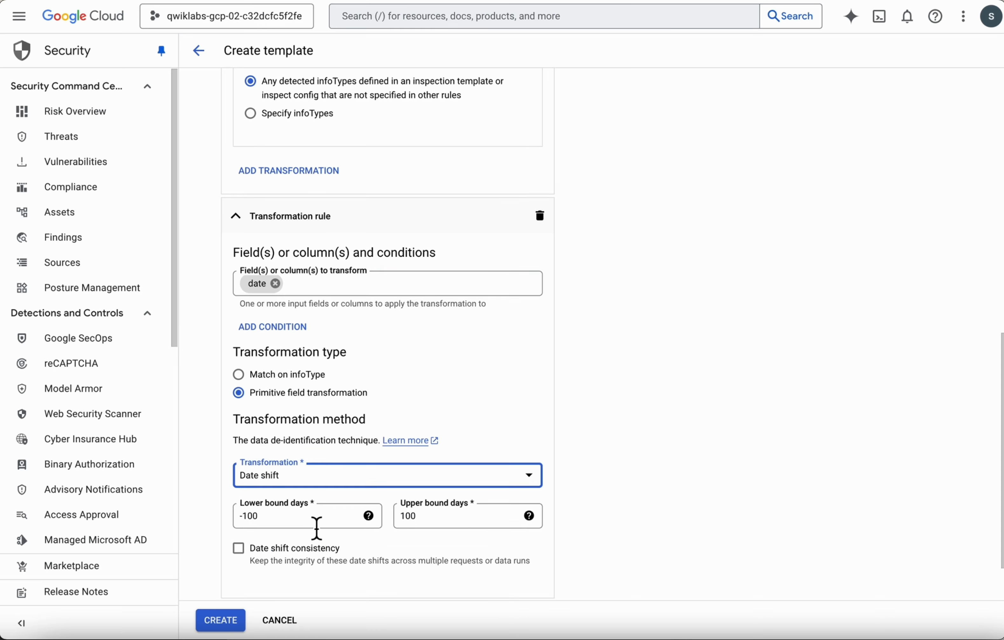
scroll(320, 534, down, 1)
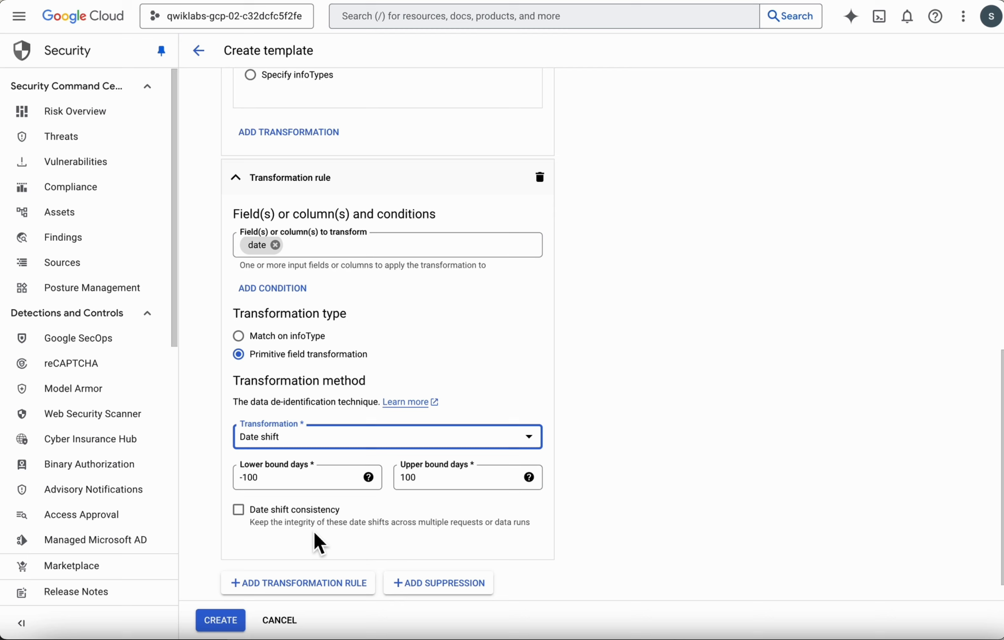
scroll(297, 528, down, 1)
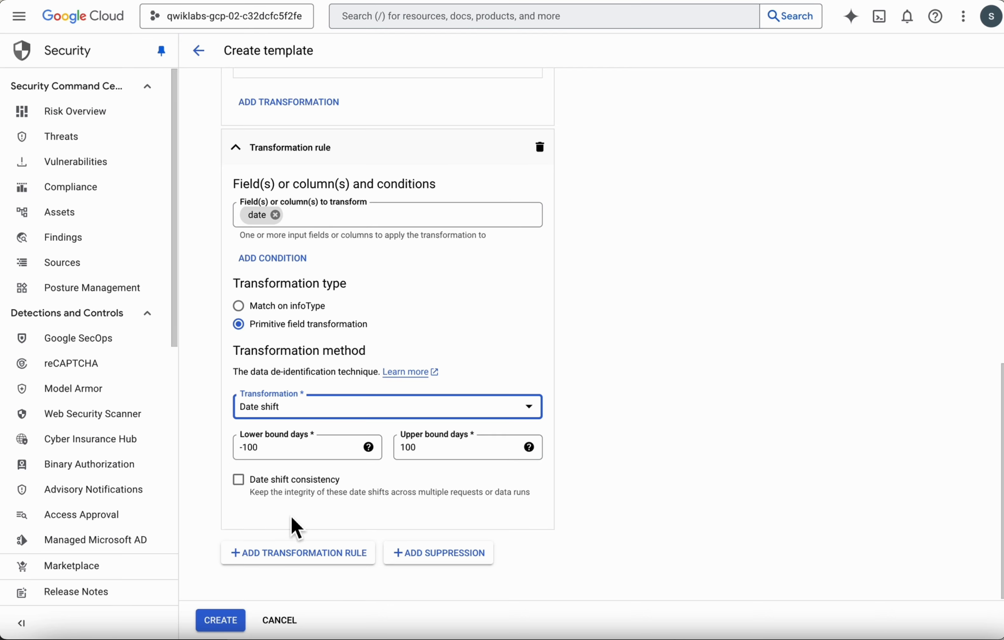
click(229, 619)
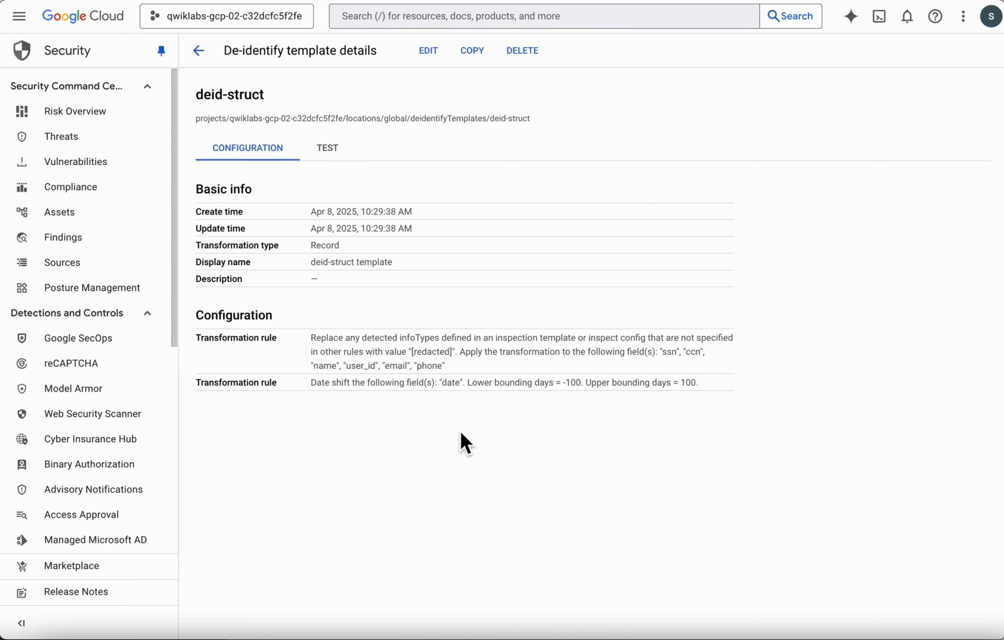
Test deid-struct using the full pii-finder inspection template path and a CSV sample of name, date, ssn and favorite color, then examine the transformed sample.
click(326, 155)
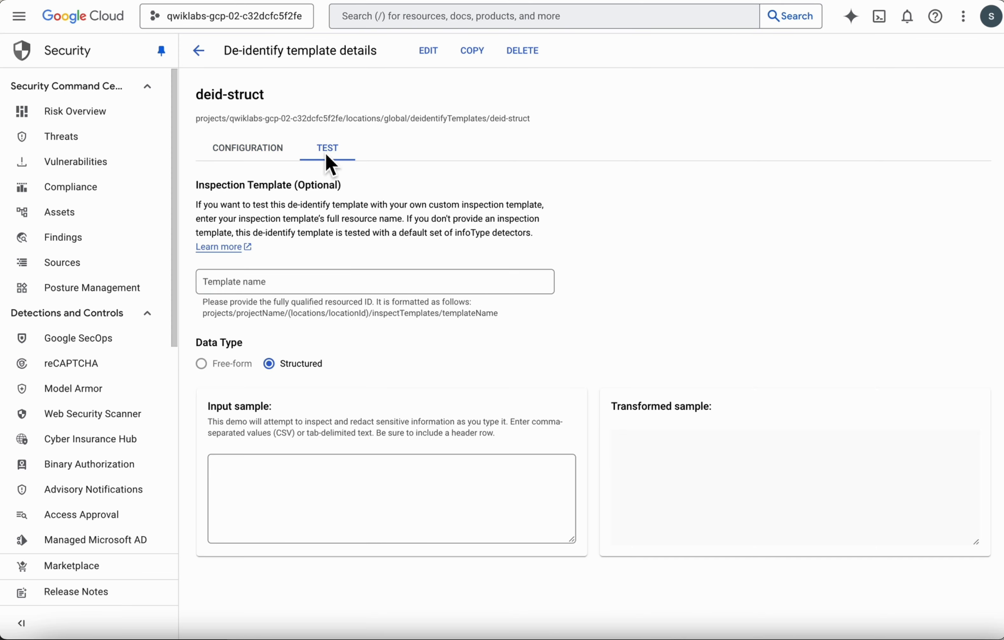
click(297, 276)
click(289, 321)
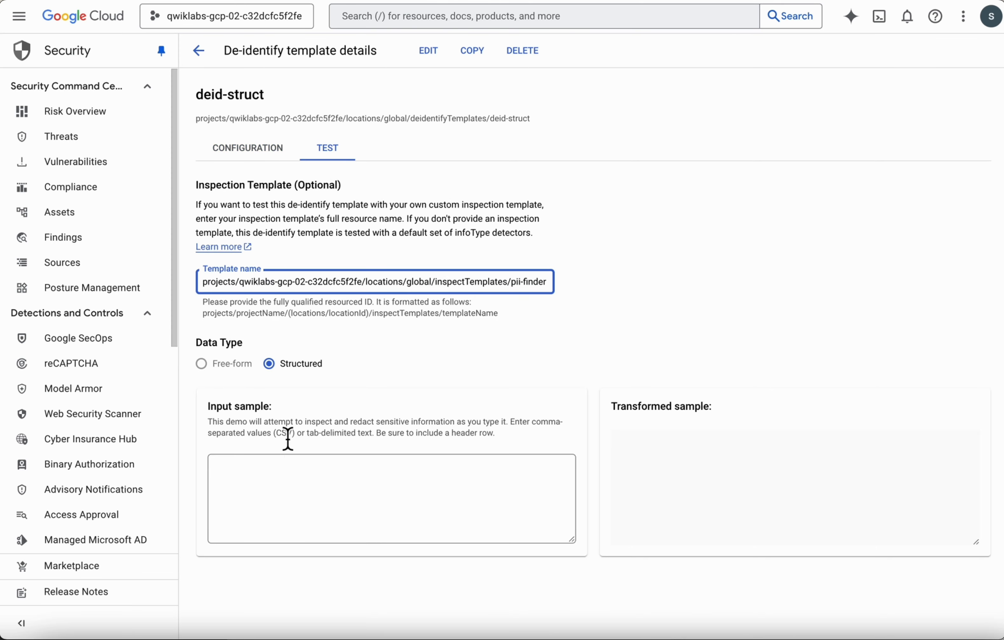
click(288, 482)
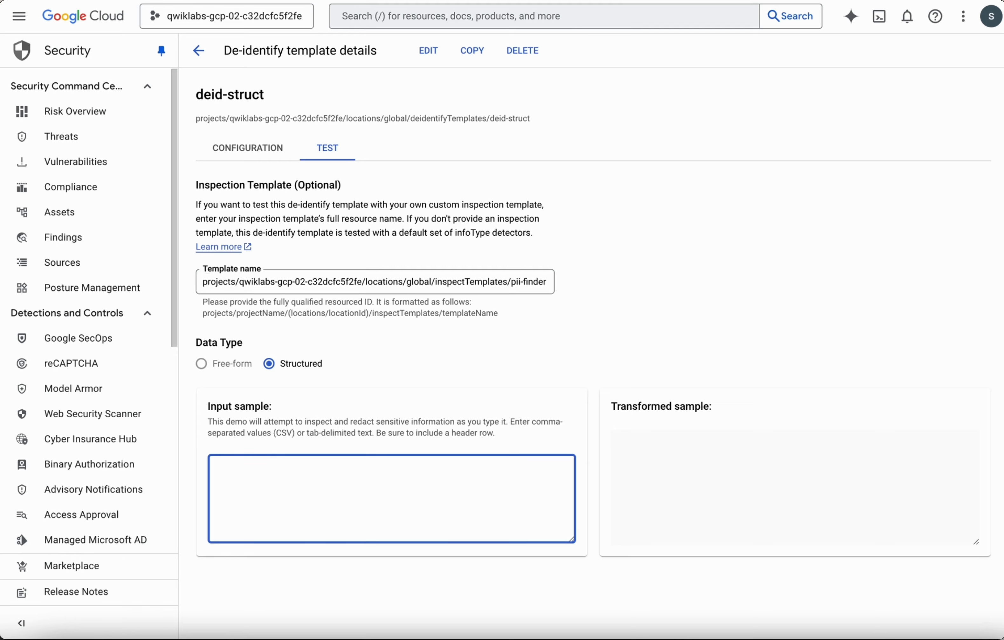
key(ctrl+v)
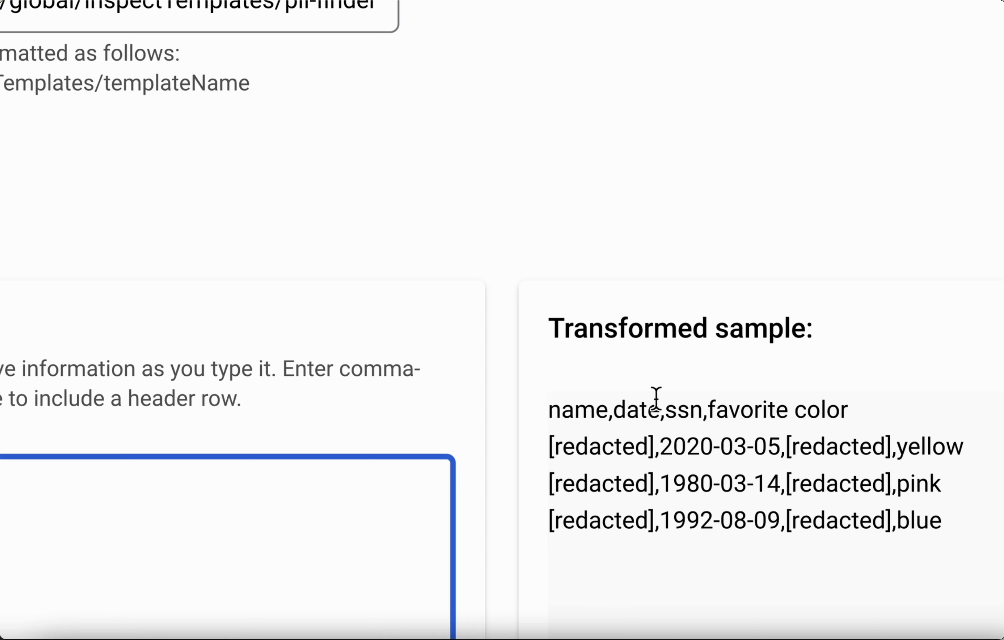
double_click(684, 409)
click(828, 475)
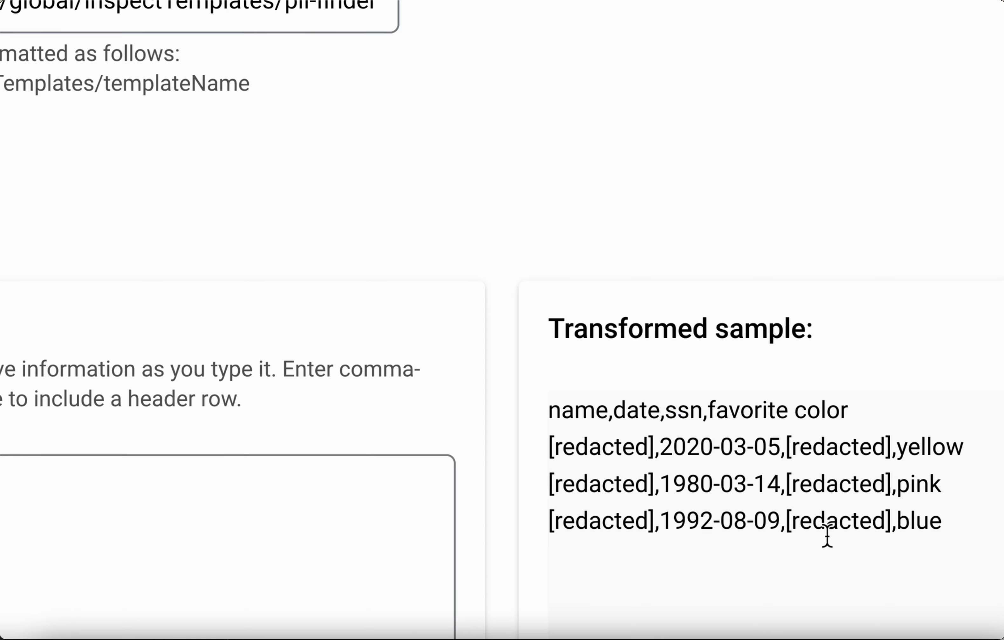
double_click(644, 415)
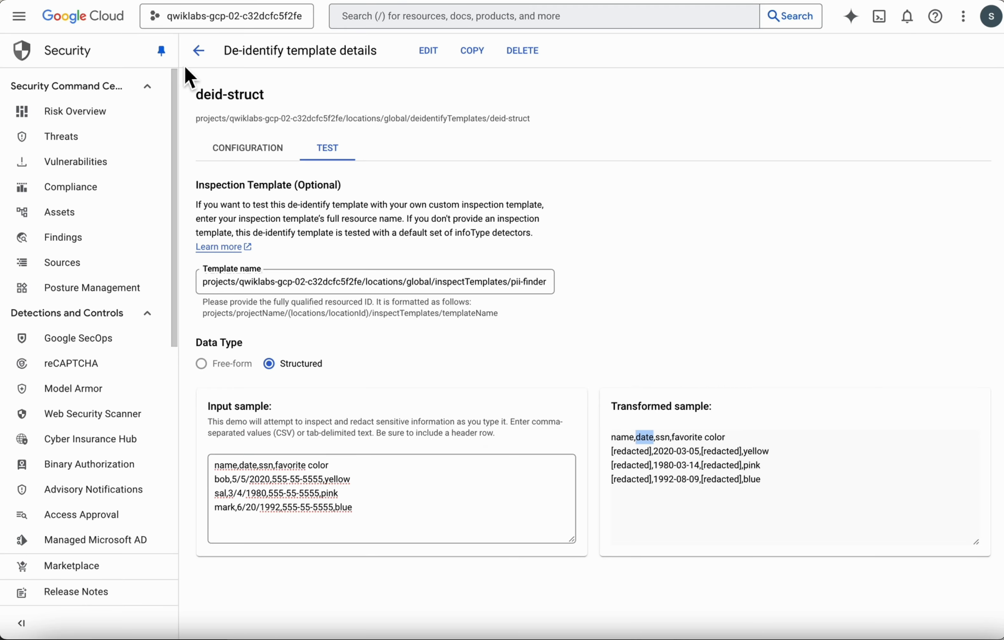
Return to the template list and start a de-identify template of type Image with the template ID deid-image.
click(199, 51)
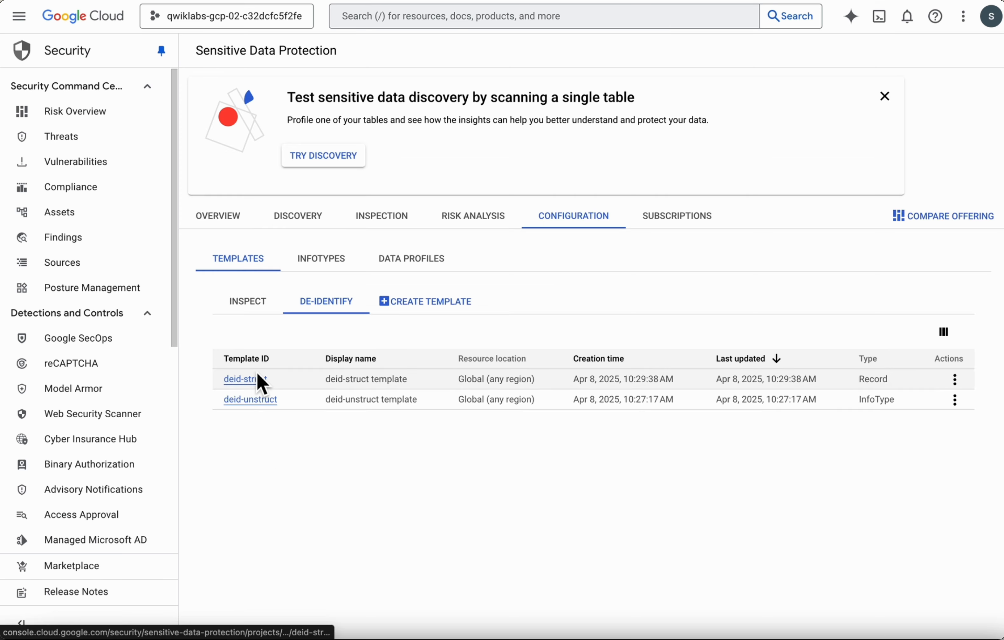
click(434, 303)
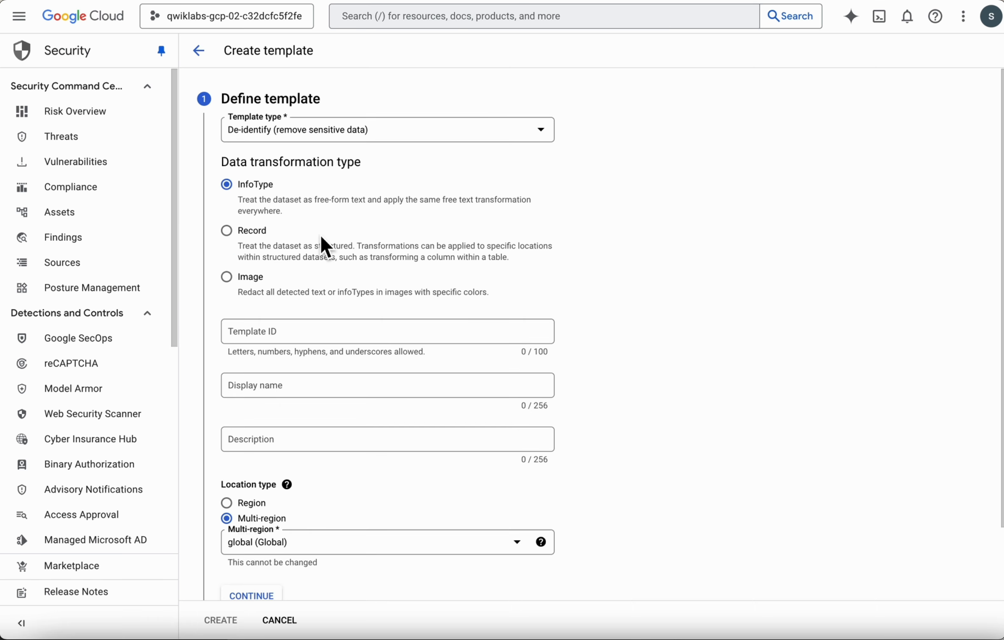
click(235, 280)
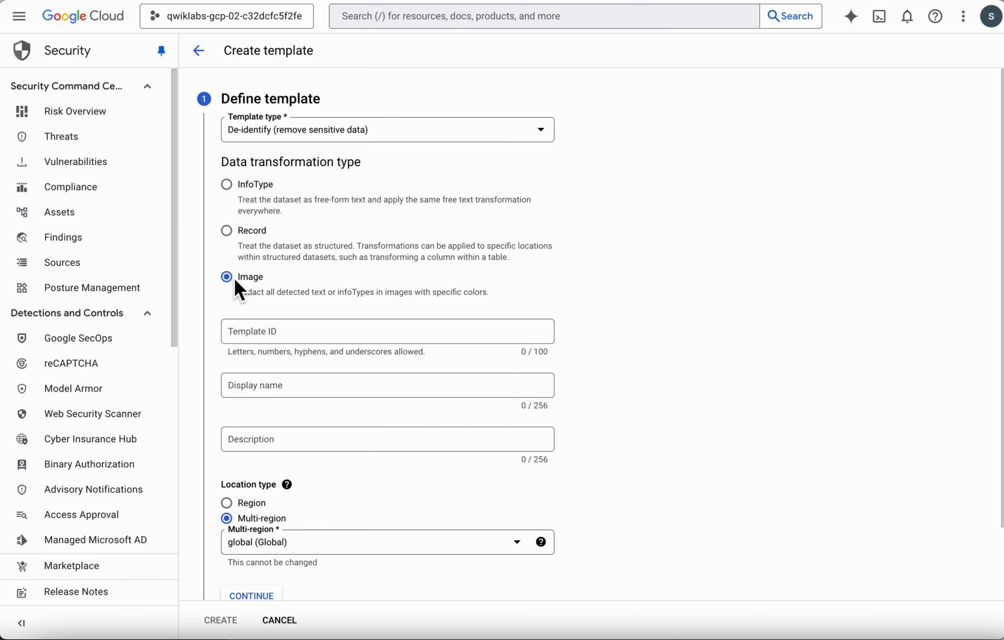
click(267, 330)
text(d)
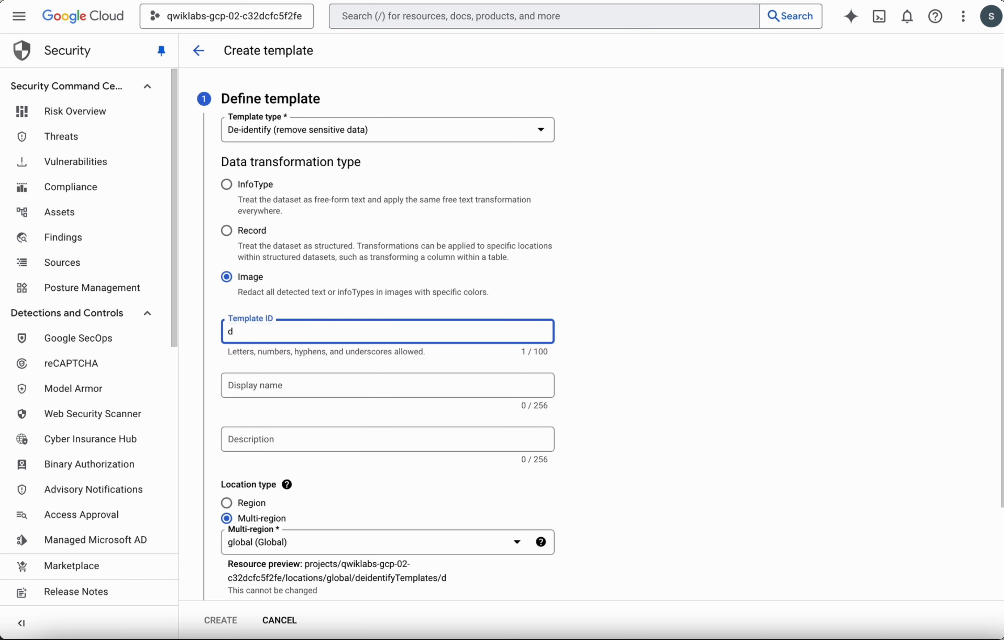
text(iid-image)
Set the display name to "deid-image template" and continue to the de-identification configuration.
triple_click(273, 331)
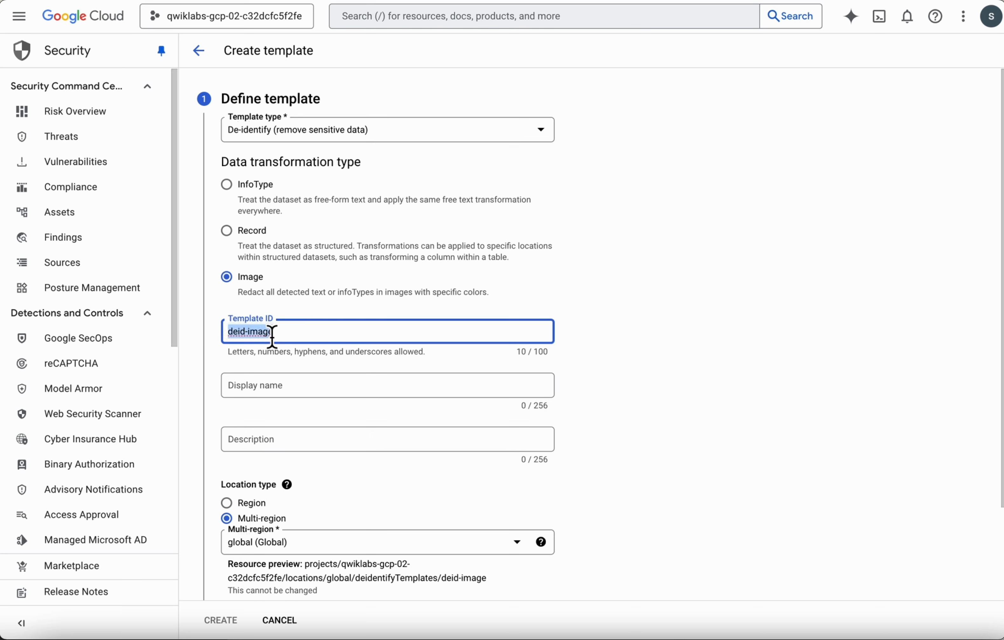
key(ctrl+c)
click(276, 391)
key(ctrl+v)
text(template)
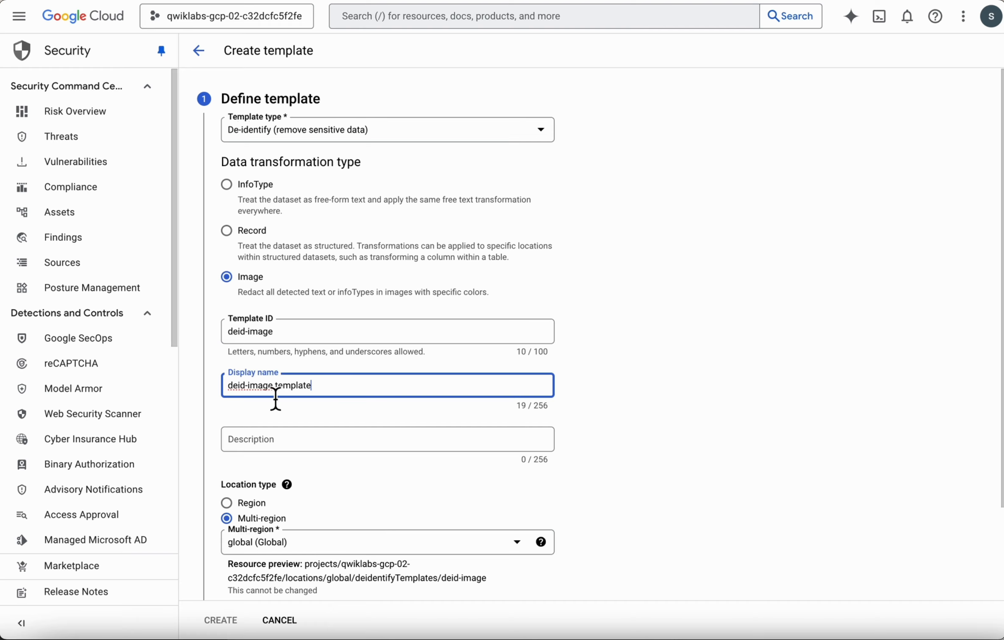
scroll(275, 400, down, 3)
click(273, 529)
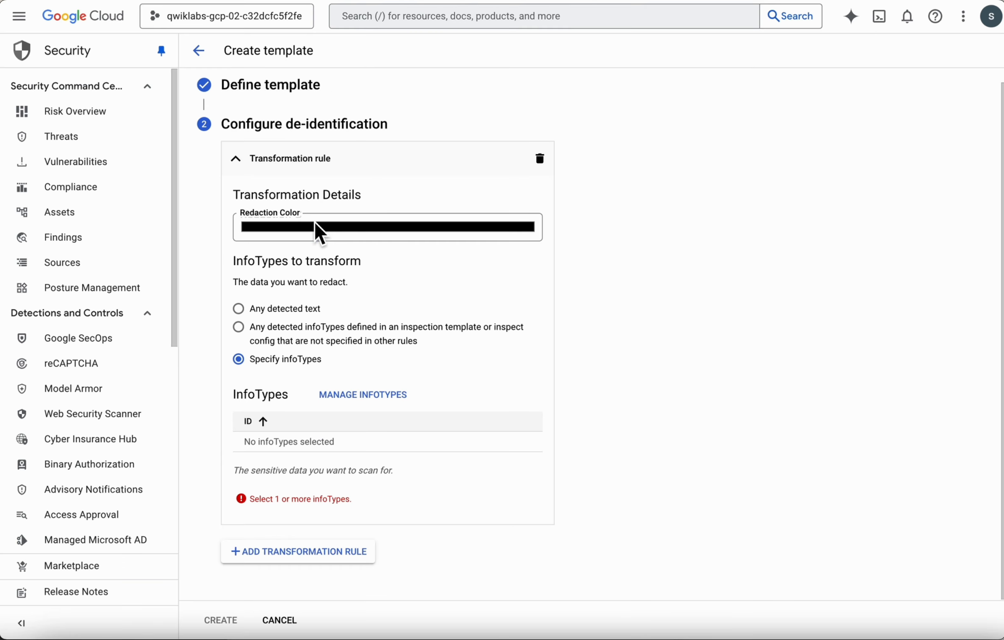
Keep the black redaction color, apply the rule to any detected infoTypes defined in an inspection template, and create the deid-image template.
click(317, 226)
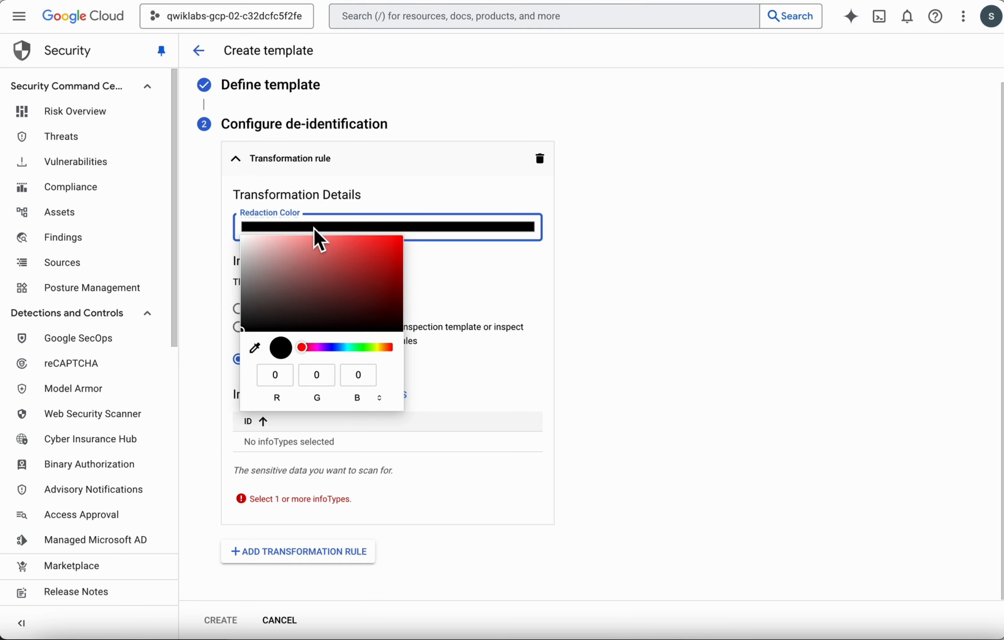
click(466, 270)
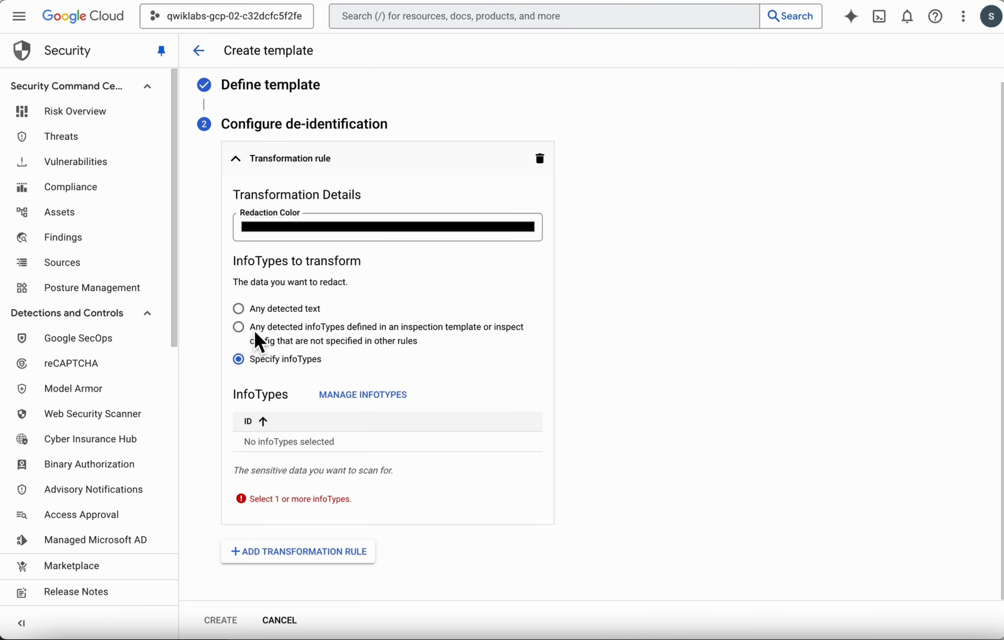
click(242, 332)
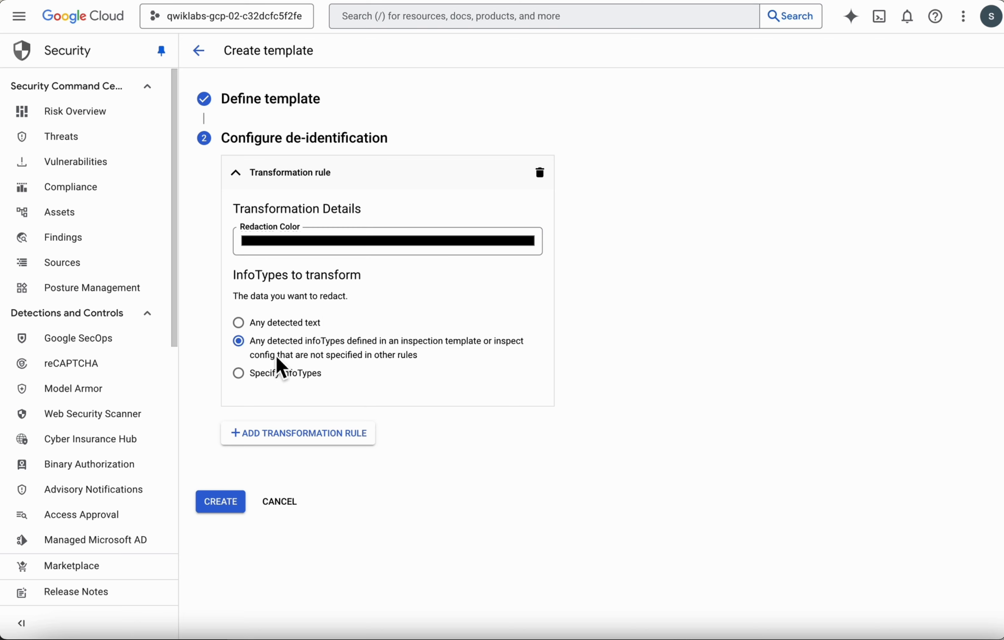
click(232, 503)
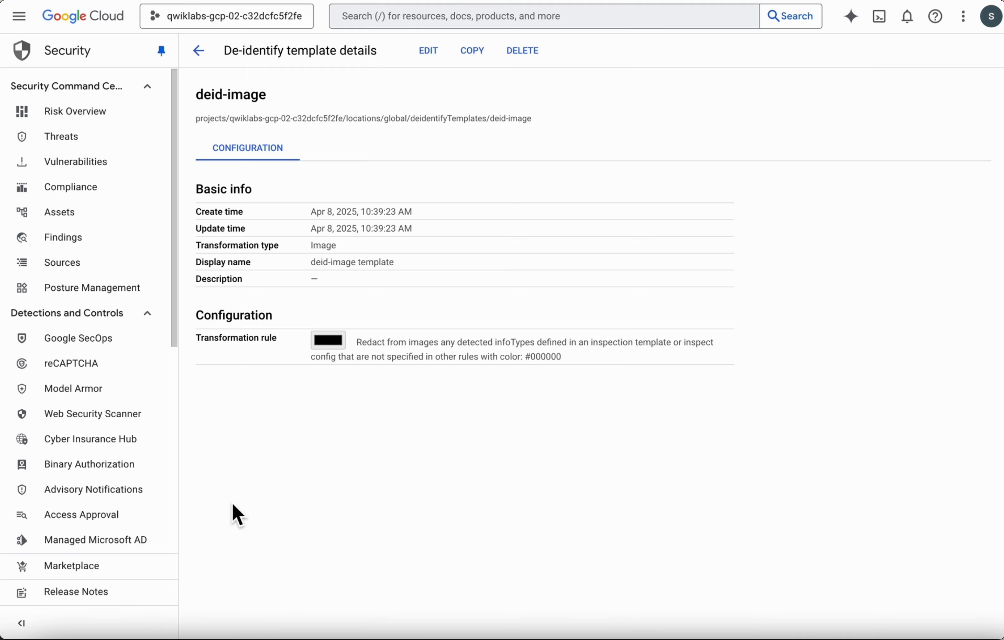
Leave the template details and start a new inspection job or job trigger with the job ID dev-bucket-upload.
click(199, 51)
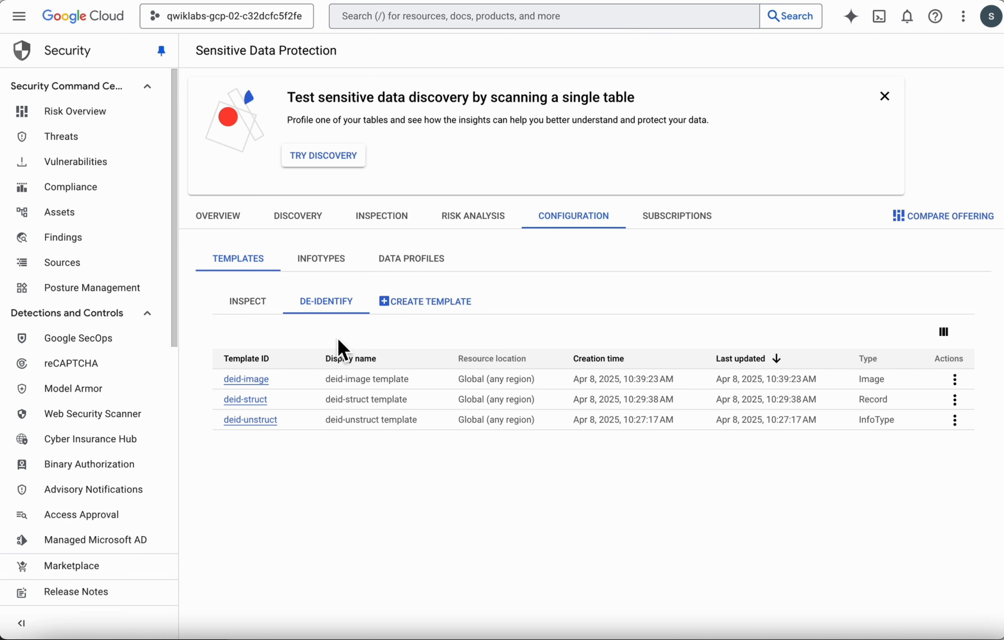
click(388, 222)
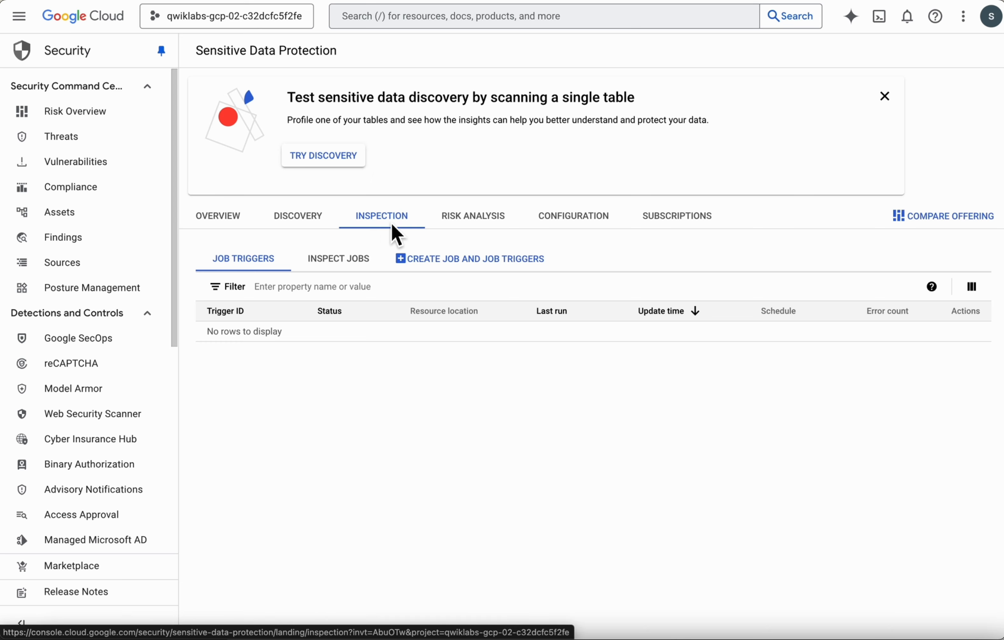
click(434, 270)
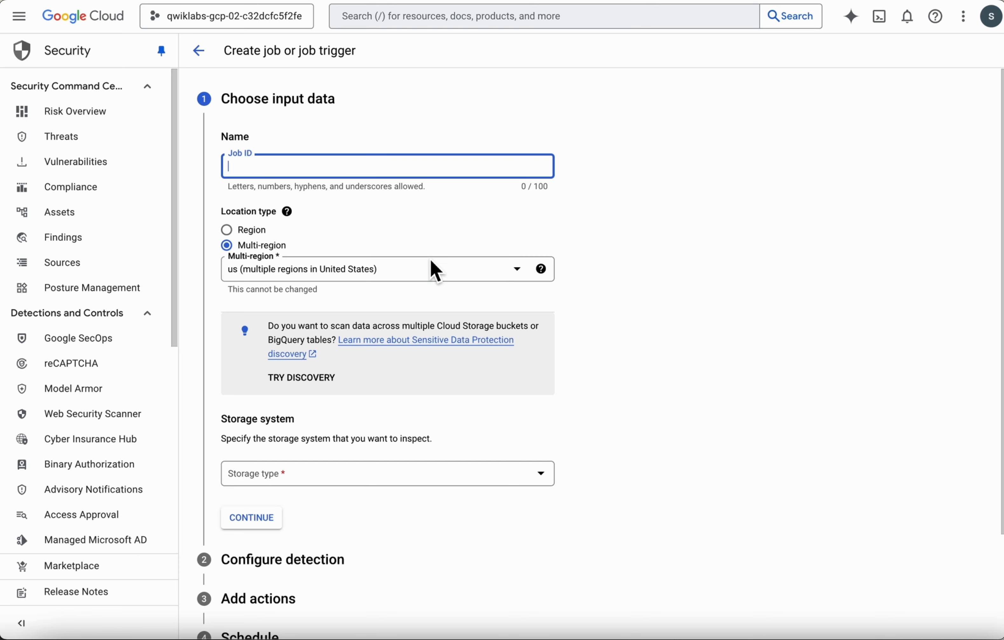
text(dev-bucket-upload)
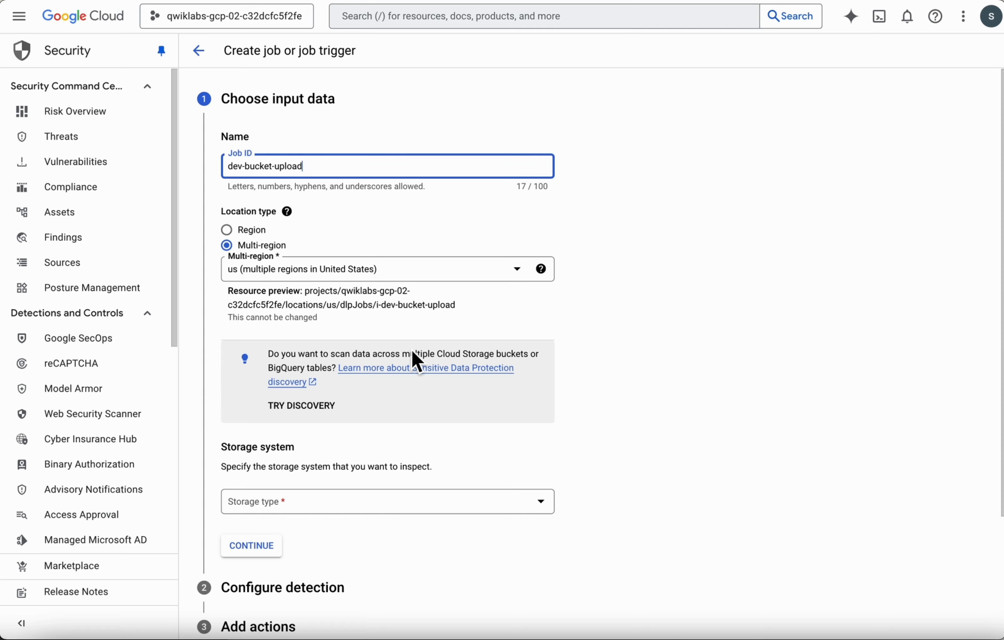
Set the job's storage type to Google Cloud Storage and its location type to scan a bucket with optional include/exclude rules.
scroll(318, 461, down, 3)
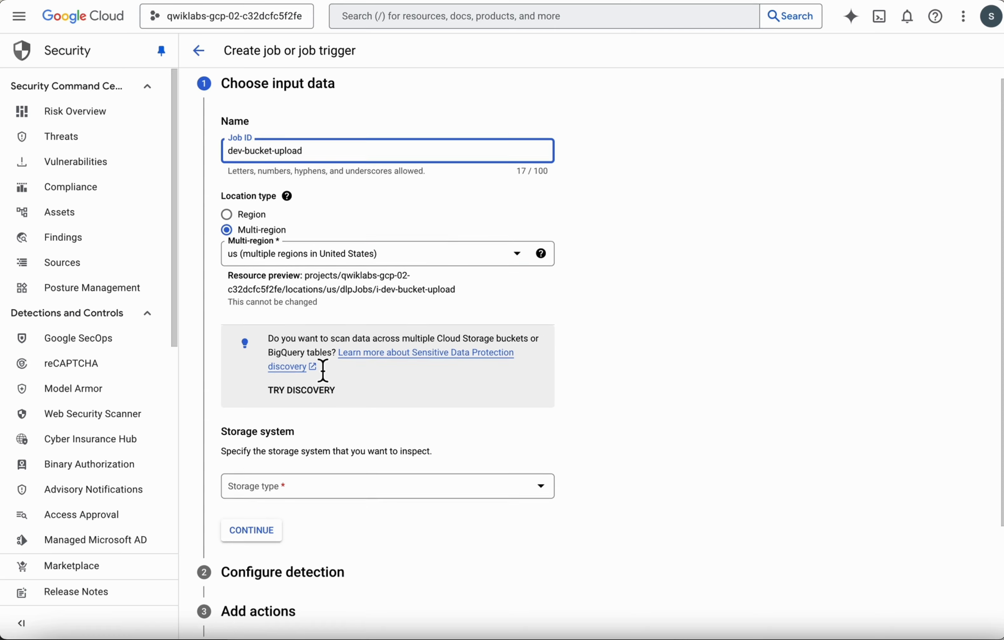
click(305, 402)
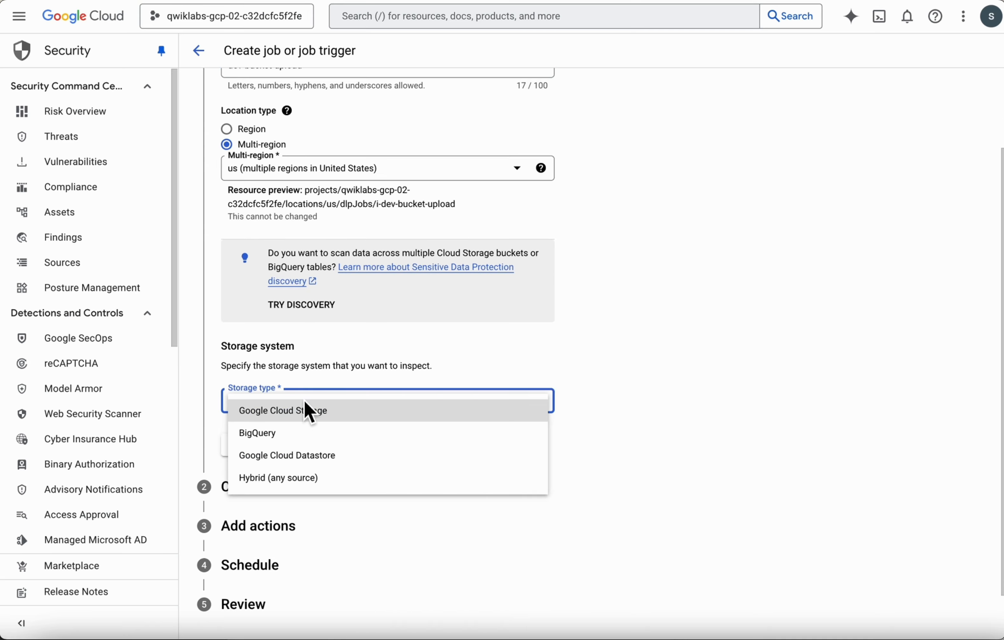
click(303, 427)
scroll(270, 439, down, 1)
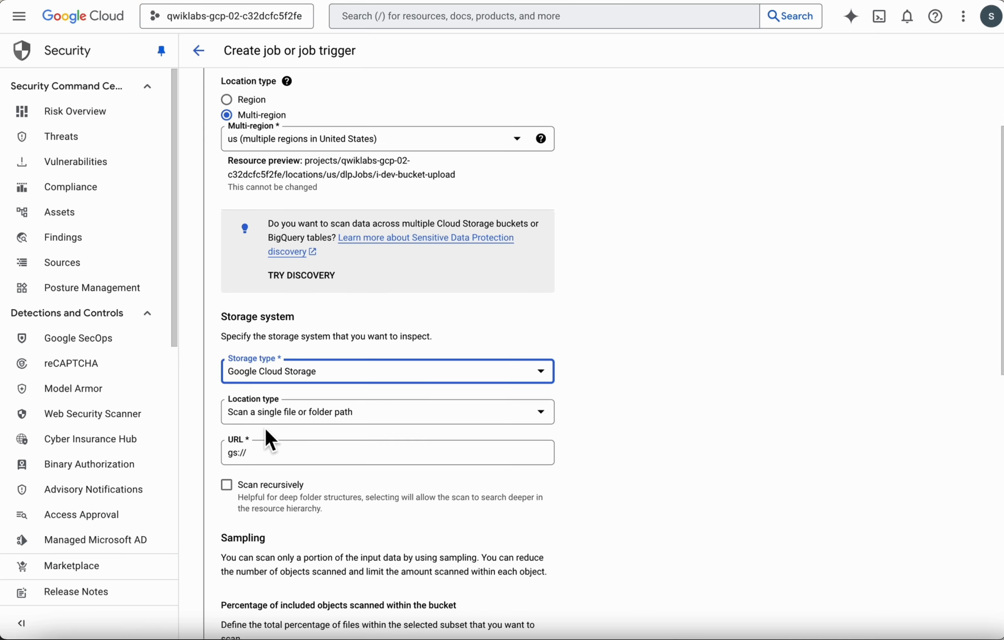
click(348, 426)
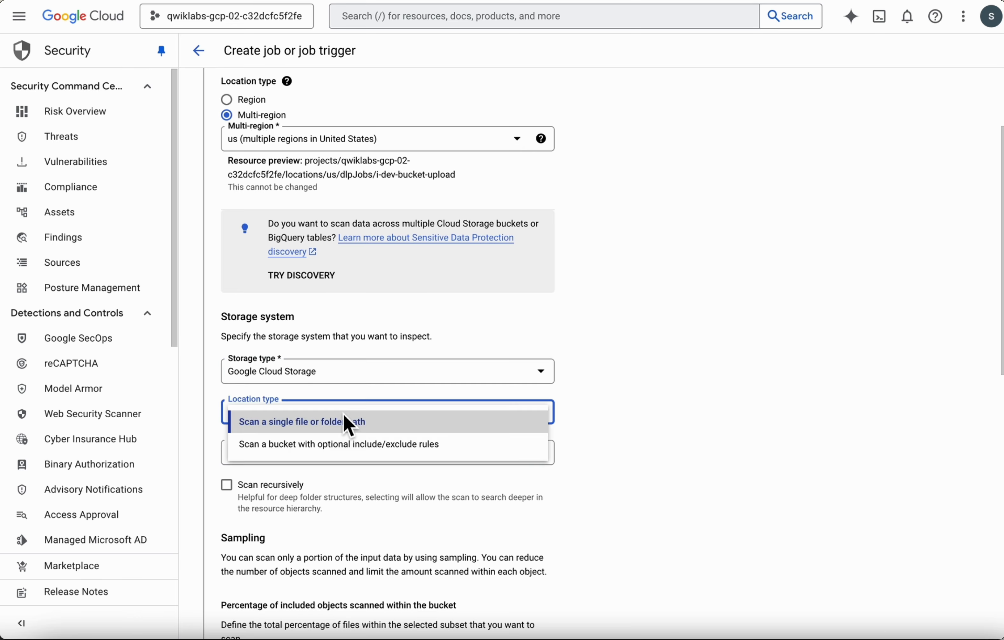
click(338, 445)
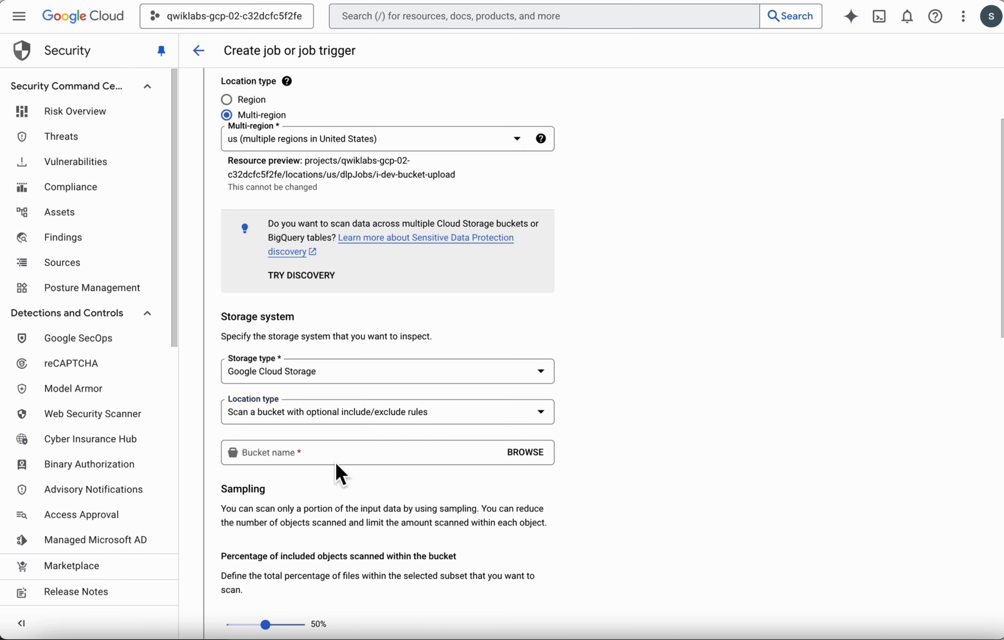
Choose the qwiklabs-gcp-02-c32dcfc5f2fe-input bucket as the bucket to scan.
click(409, 463)
click(531, 459)
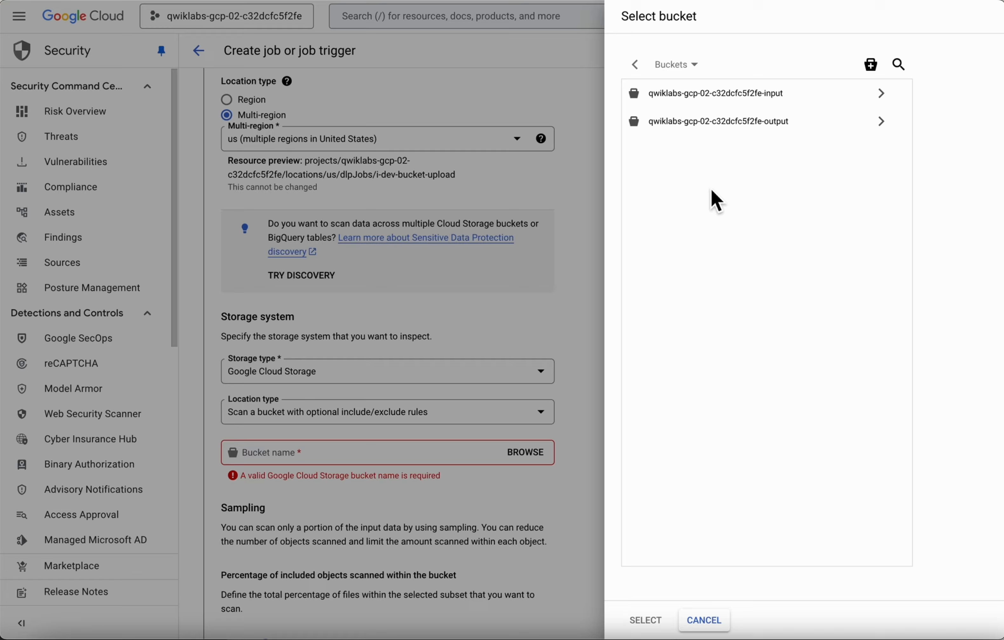
click(742, 95)
click(645, 620)
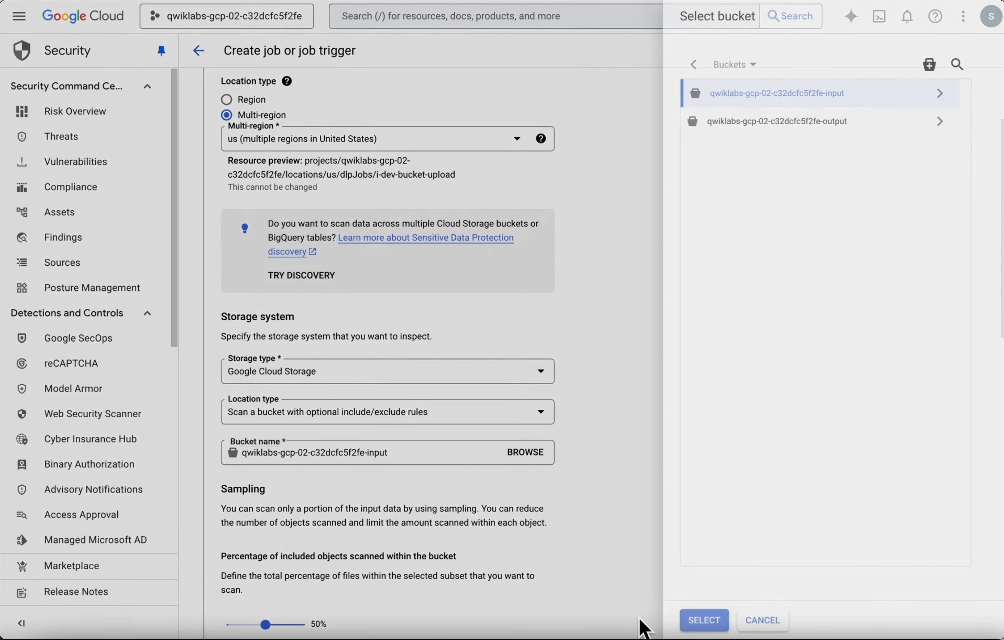
Set the percentage of included objects scanned to 100% and the sampling method to No sampling.
scroll(469, 453, down, 5)
drag(267, 435, 318, 429)
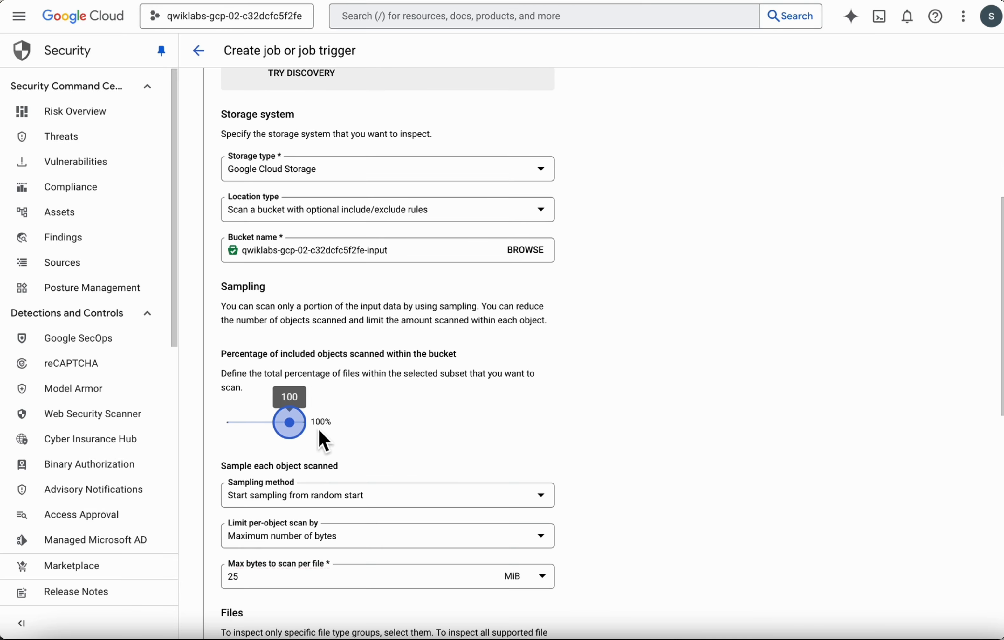
scroll(407, 447, down, 2)
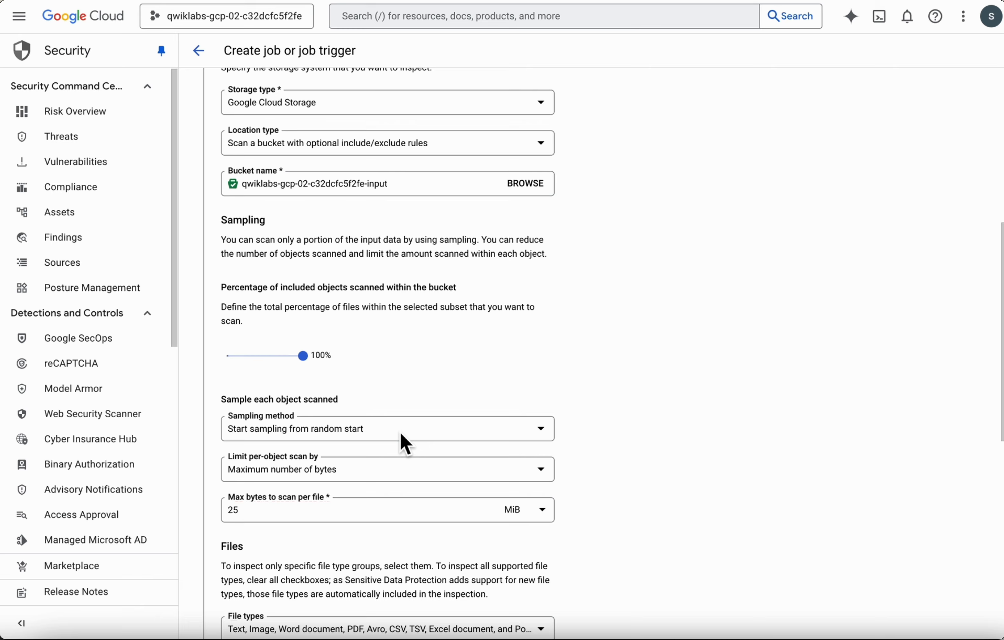
click(401, 434)
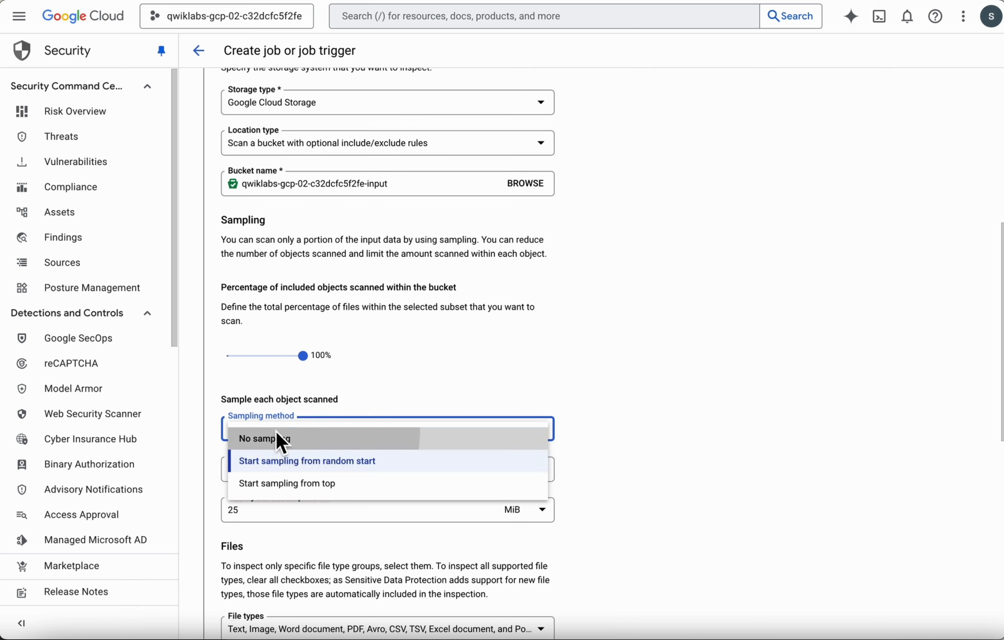
click(287, 439)
scroll(464, 365, down, 1)
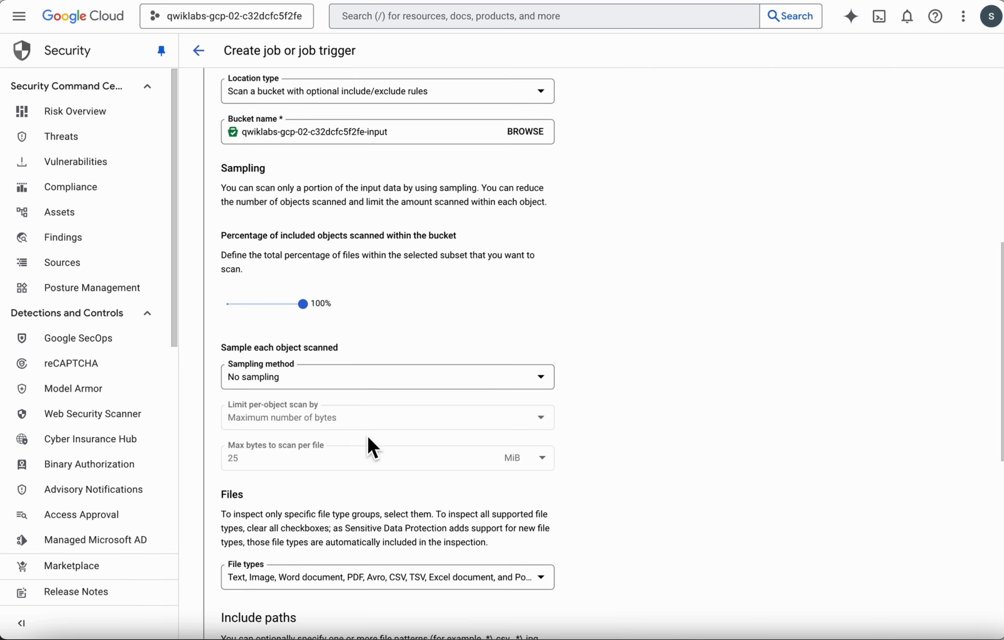
Review the file types selected for inspection and keep the current selection.
scroll(373, 445, down, 4)
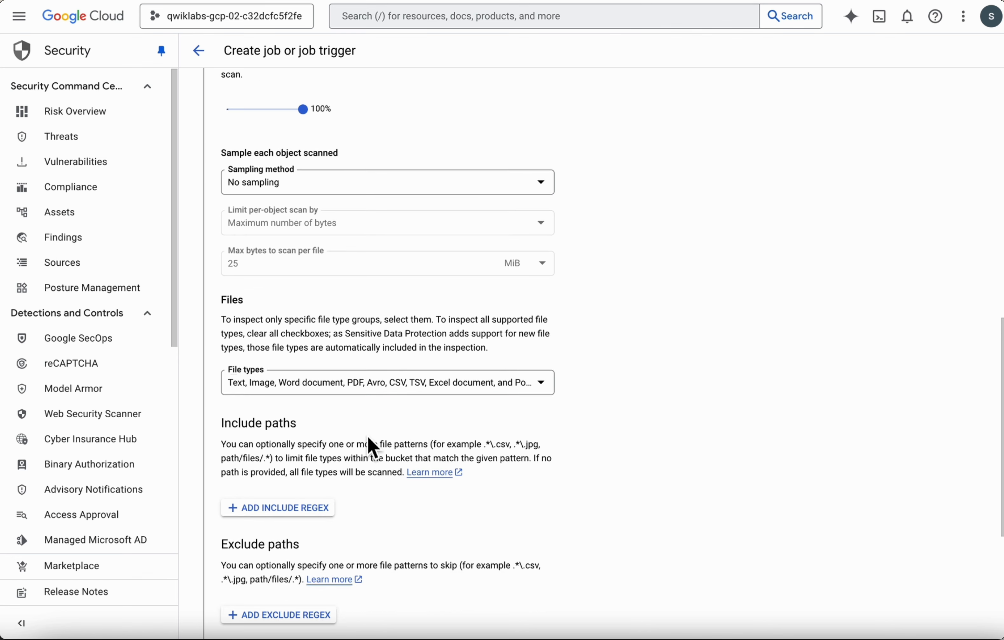
click(392, 386)
scroll(298, 515, down, 2)
scroll(298, 490, up, 2)
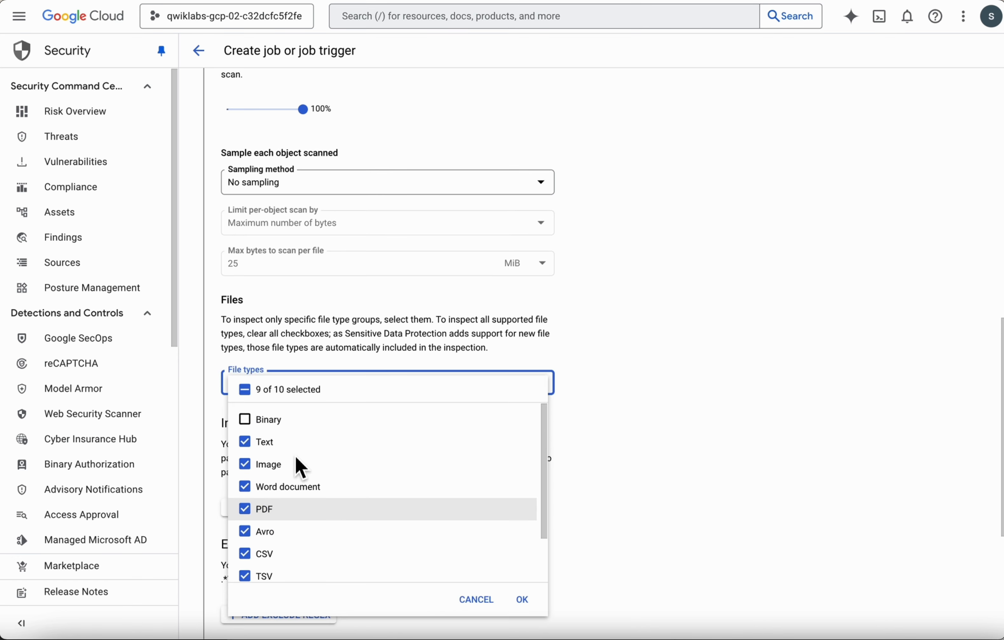
scroll(279, 528, down, 2)
click(523, 600)
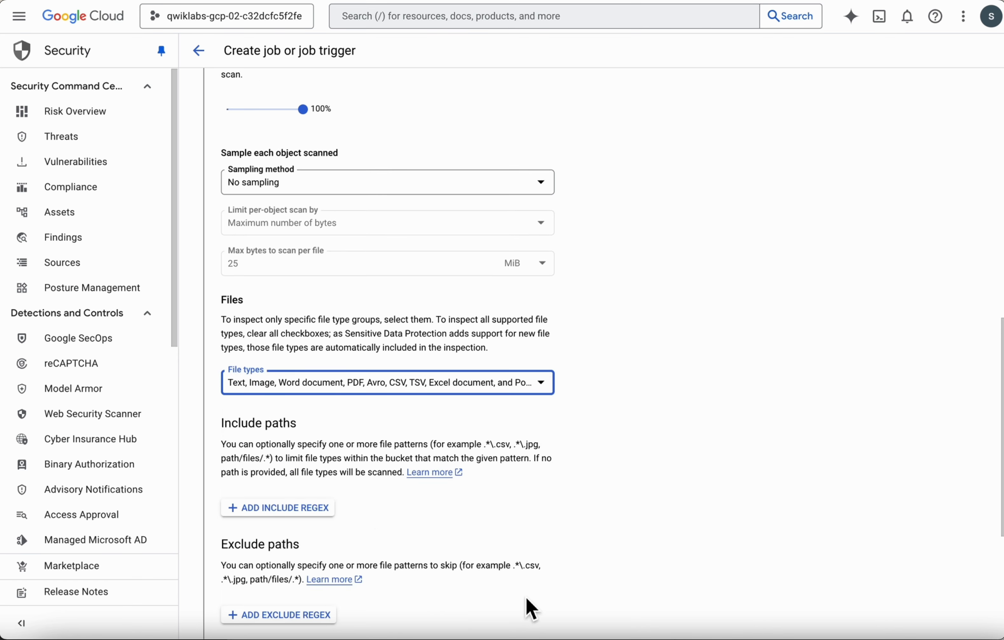
Open the detection configuration and set the inspection template to projects/qwiklabs-gcp-02-c32dcfc5f2fe/locations/global/inspectTemplates/pii-finder.
scroll(377, 530, down, 2)
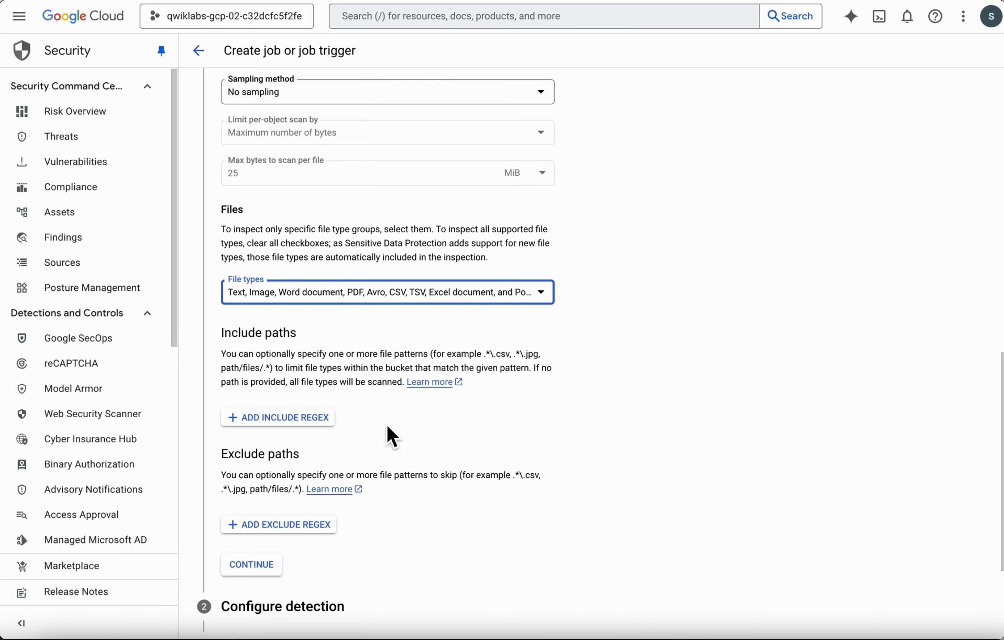
scroll(392, 437, down, 4)
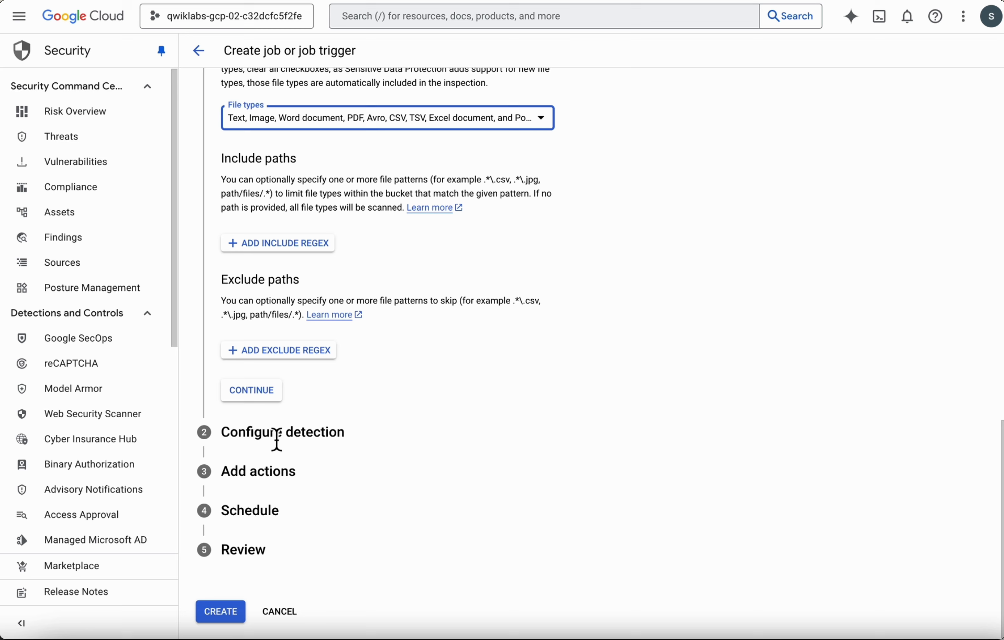
click(277, 434)
click(283, 253)
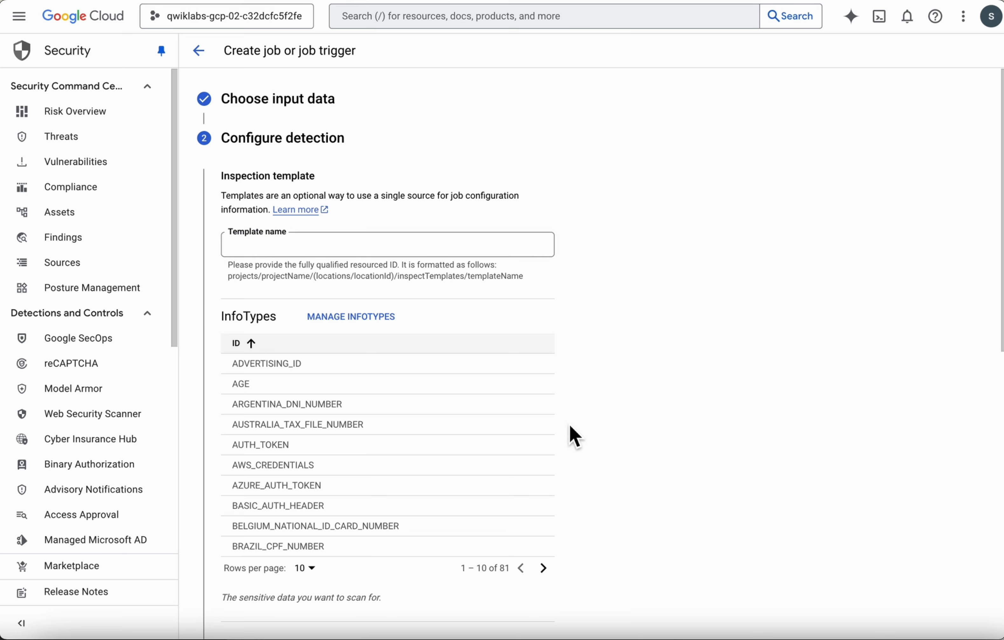
click(476, 254)
text(projects/qwiklabs-gcp-02-c32dcfc5f2fe/locations/global/inspectTemplates/pii-finder)
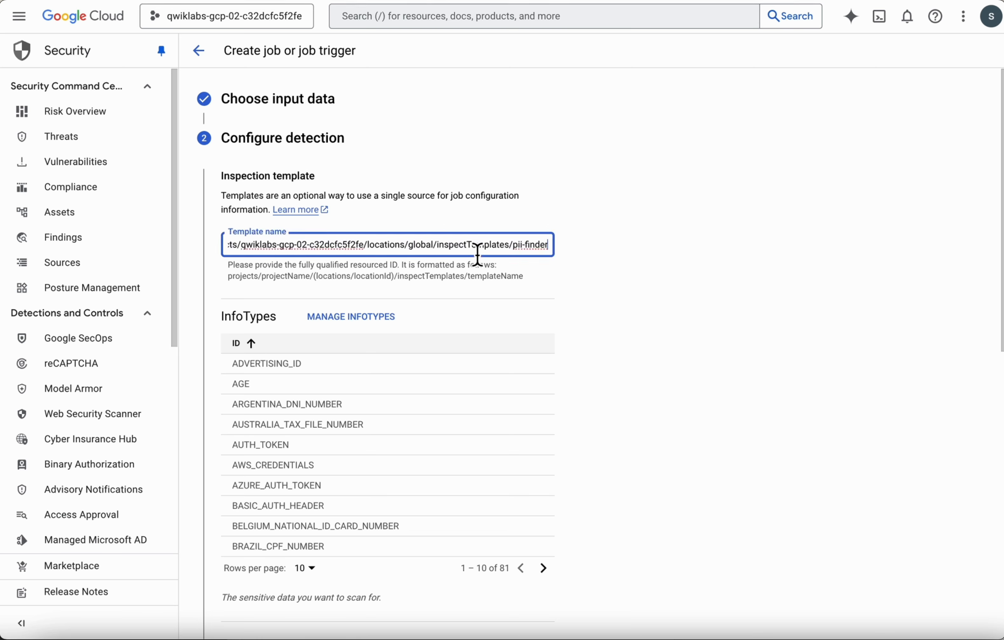
click(572, 254)
Show the inspection template's details and review the infoTypes, rulesets and confidence threshold settings.
scroll(556, 299, down, 1)
scroll(556, 298, down, 1)
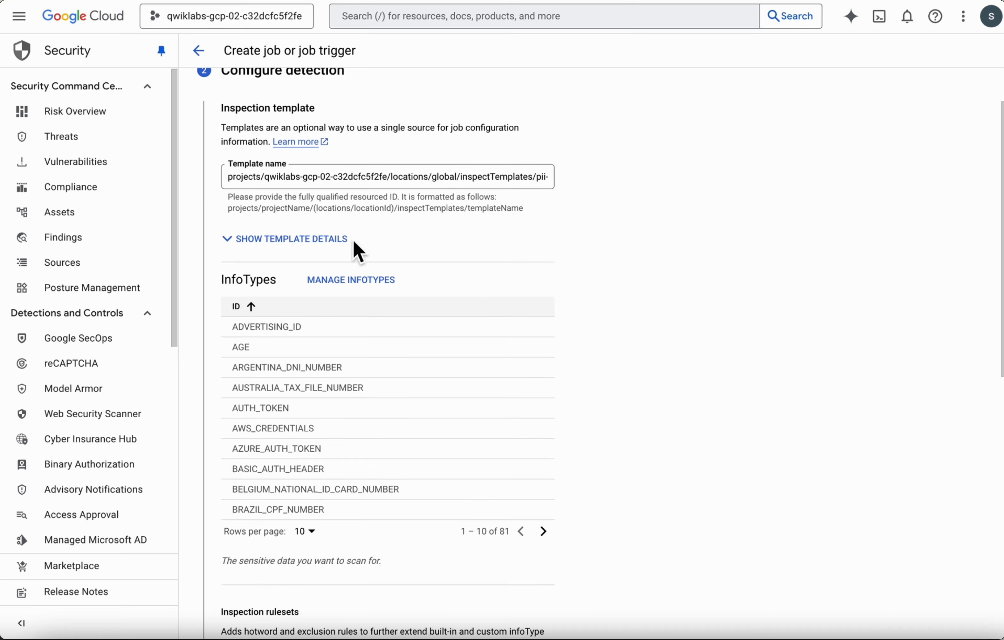
click(328, 236)
scroll(466, 303, down, 1)
scroll(467, 304, down, 6)
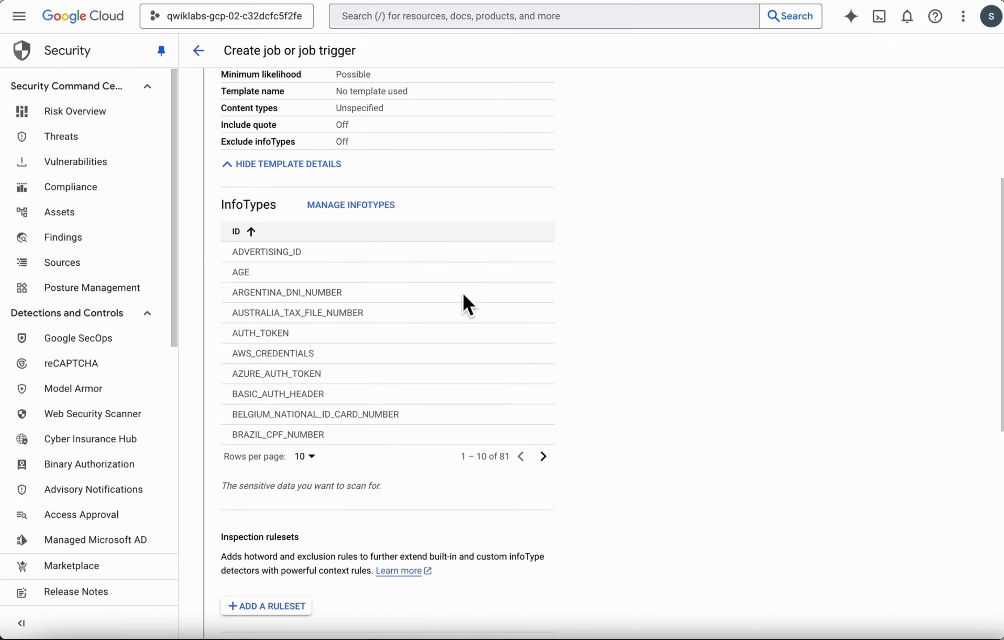
scroll(466, 304, down, 7)
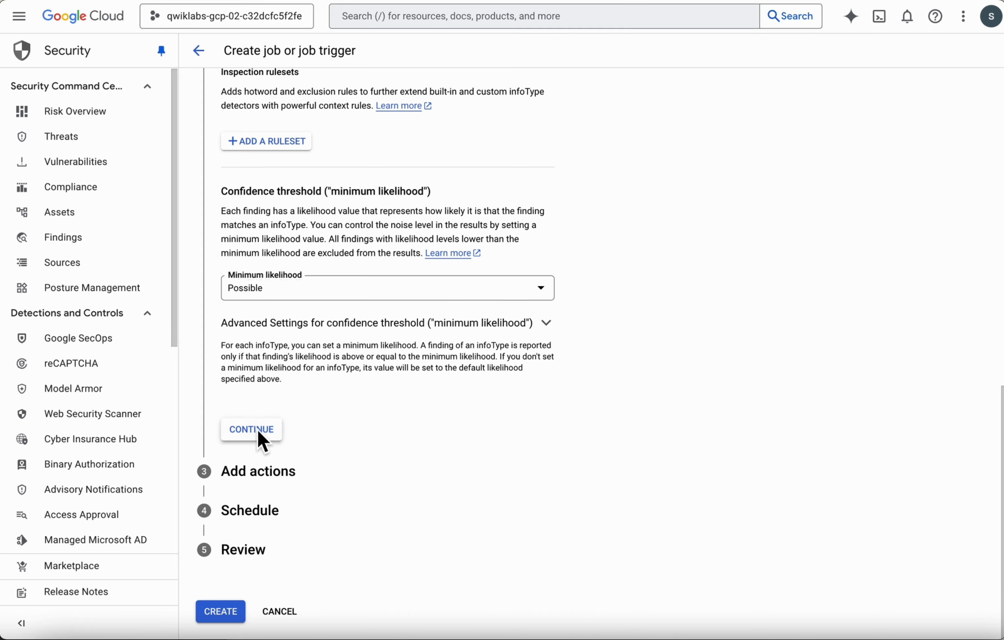
Continue to the job actions and enable making a de-identified copy.
click(252, 429)
scroll(296, 485, down, 5)
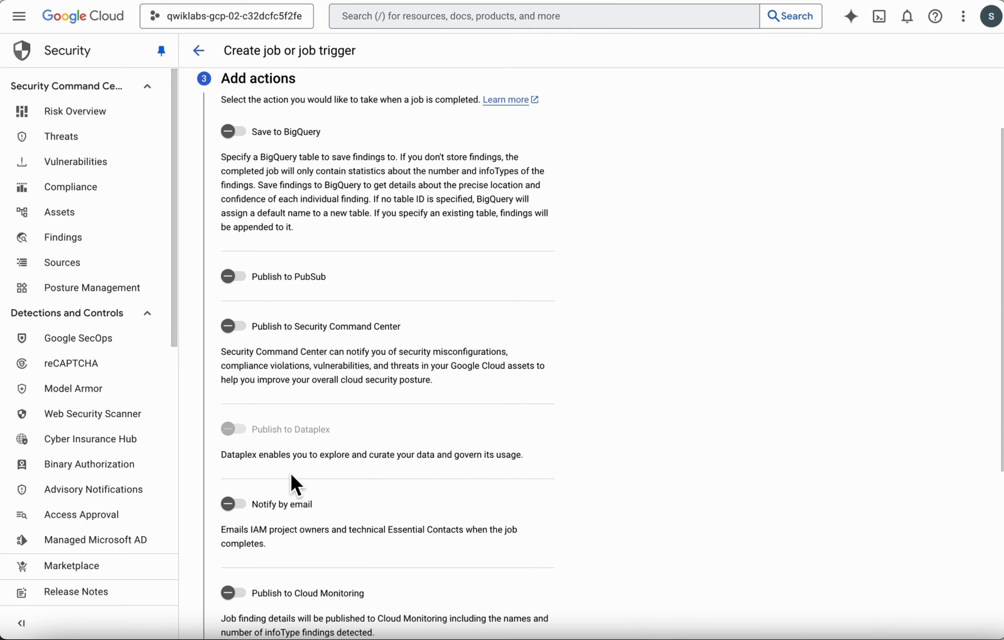
scroll(296, 482, down, 4)
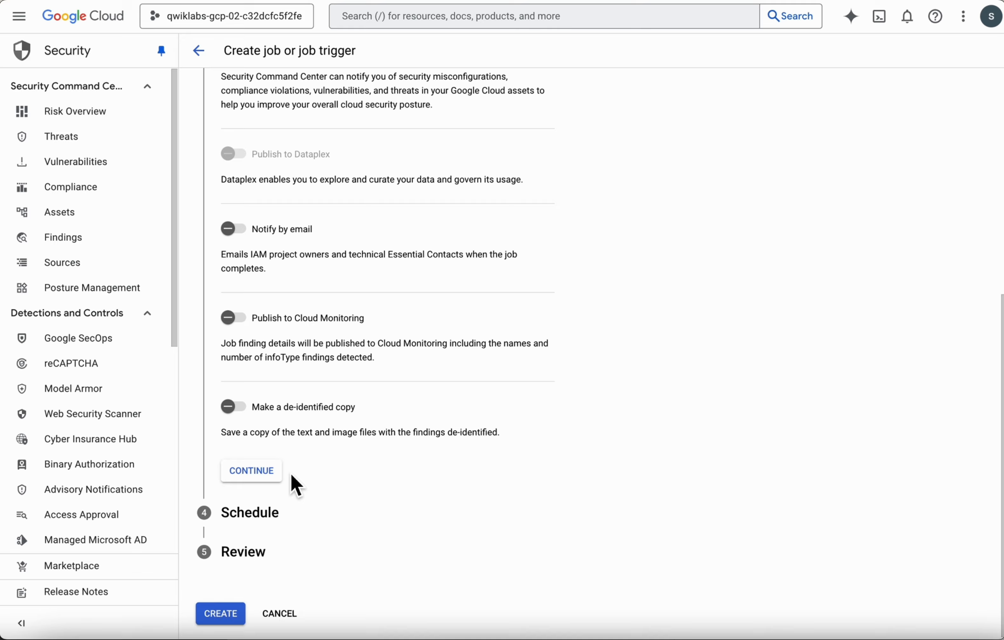
click(230, 408)
scroll(298, 482, down, 7)
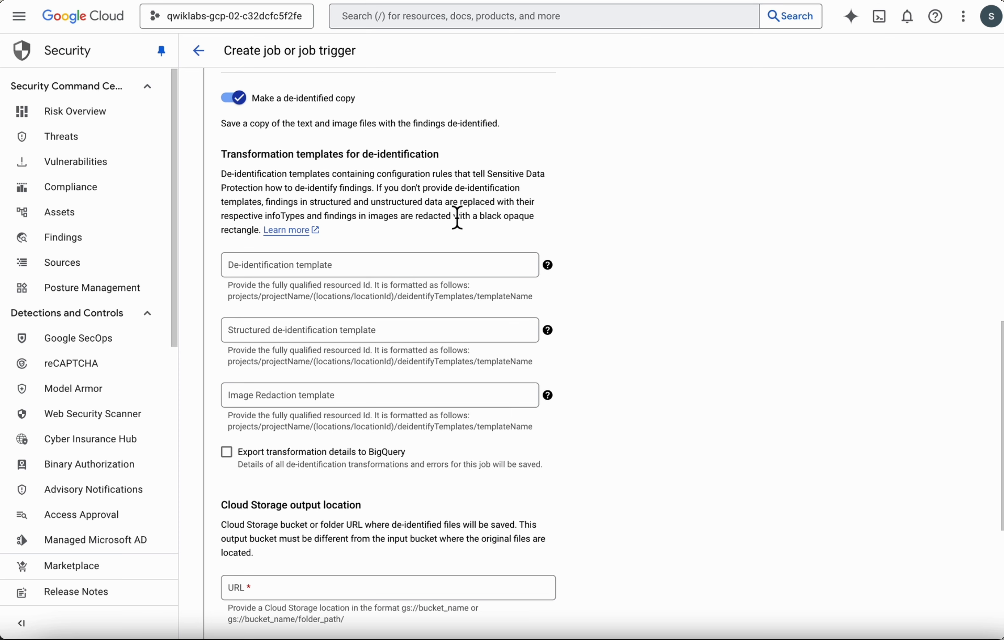
Set the de-identification template to deid-unstruct and the structured one to deid-struct, both under projects/qwiklabs-gcp-02-c32dcfc5f2fe/locations/global/deidentifyTemplates/.
click(437, 266)
text(projects/qwiklabs-gcp-02-c32dcfc5f2fe/locations/global/deidentifyTemplates/deid-unstruct)
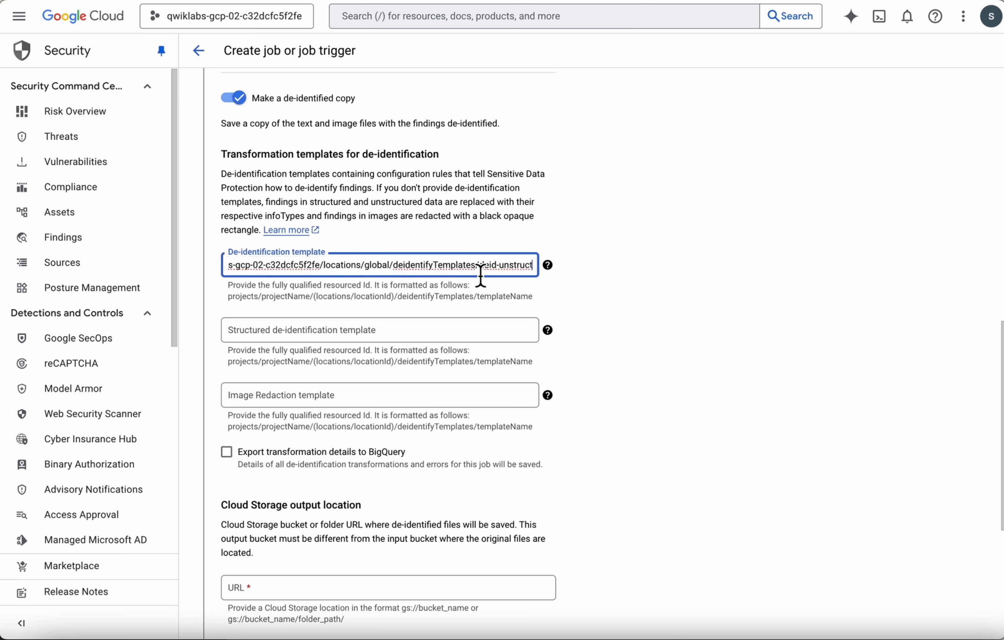
key(ctrl+a)
click(434, 332)
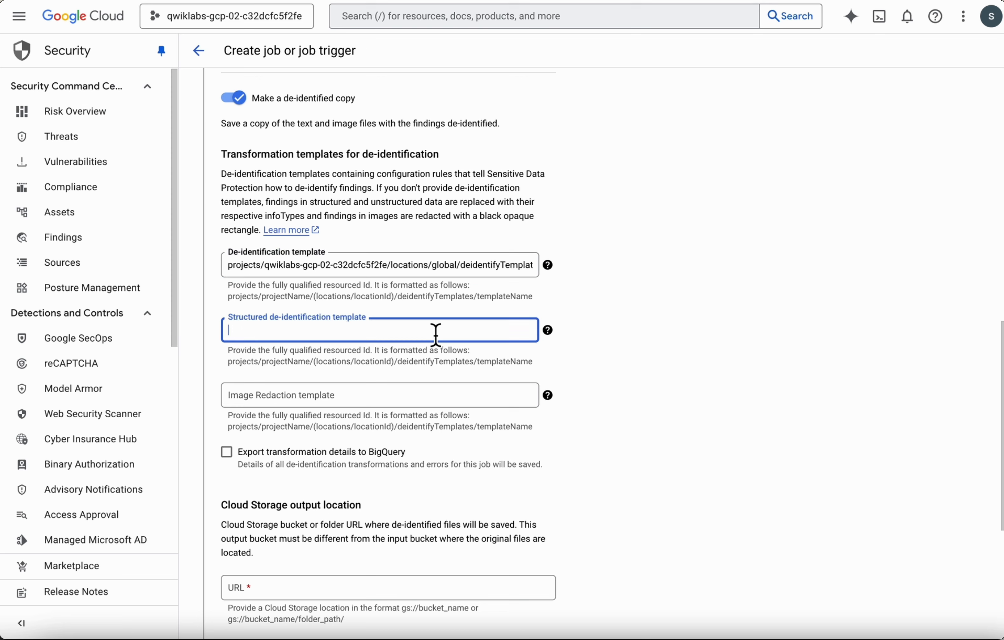
text(projects/qwiklabs-gcp-02-c32dcfc5f2fe/locations/global/deidentifyTemplates/deid-unstruct)
double_click(503, 331)
text(struct)
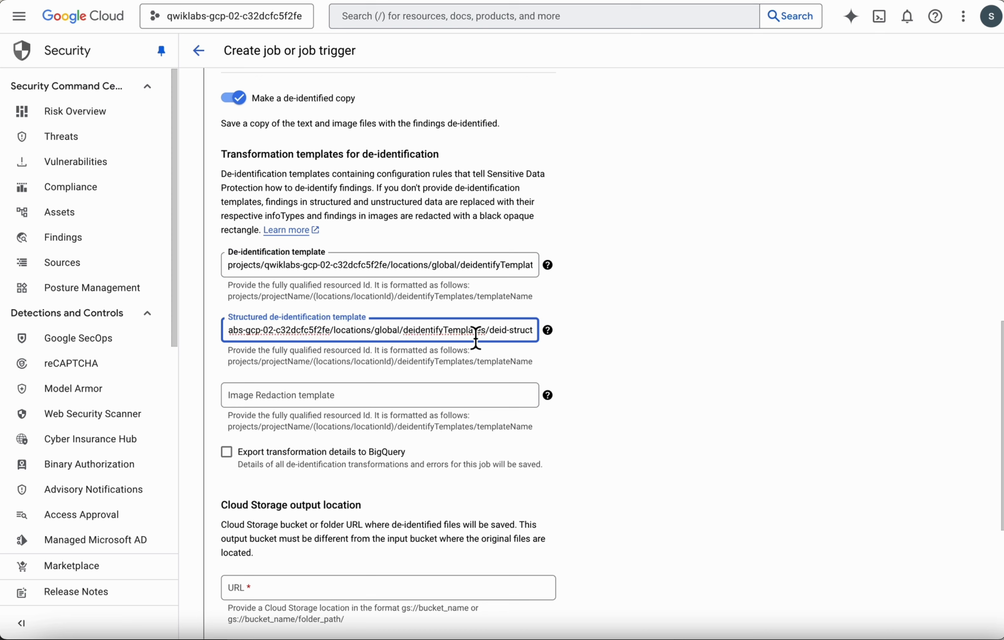
Set the image redaction template to projects/qwiklabs-gcp-02-c32dcfc5f2fe/locations/global/deidentifyTemplates/deid-image.
key(ctrl+a)
key(ctrl+c)
click(440, 394)
key(ctrl+v)
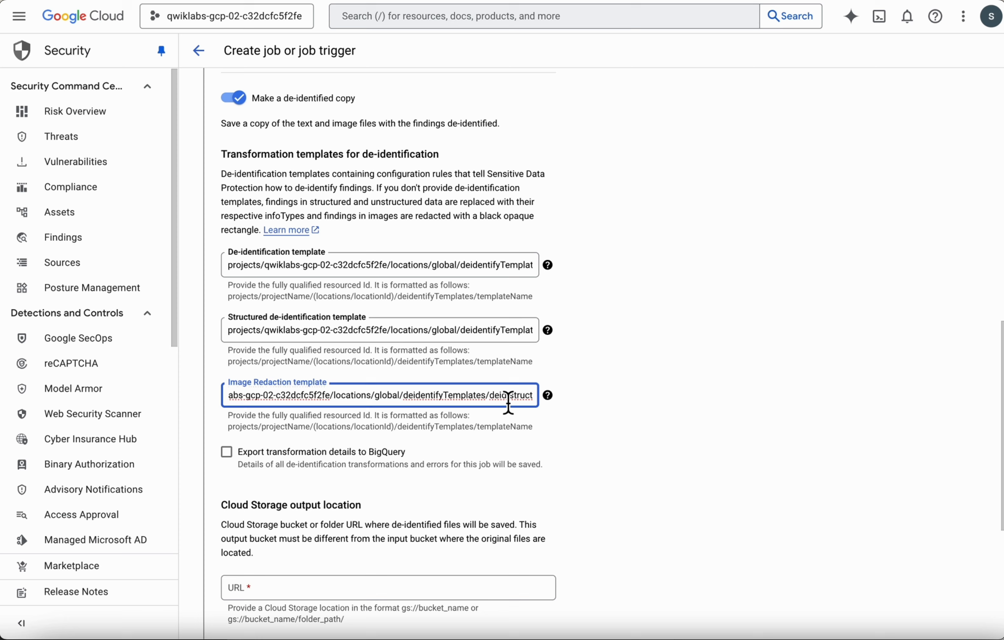
double_click(493, 405)
drag(516, 406, 568, 402)
key(BackSpace)
text(deid)
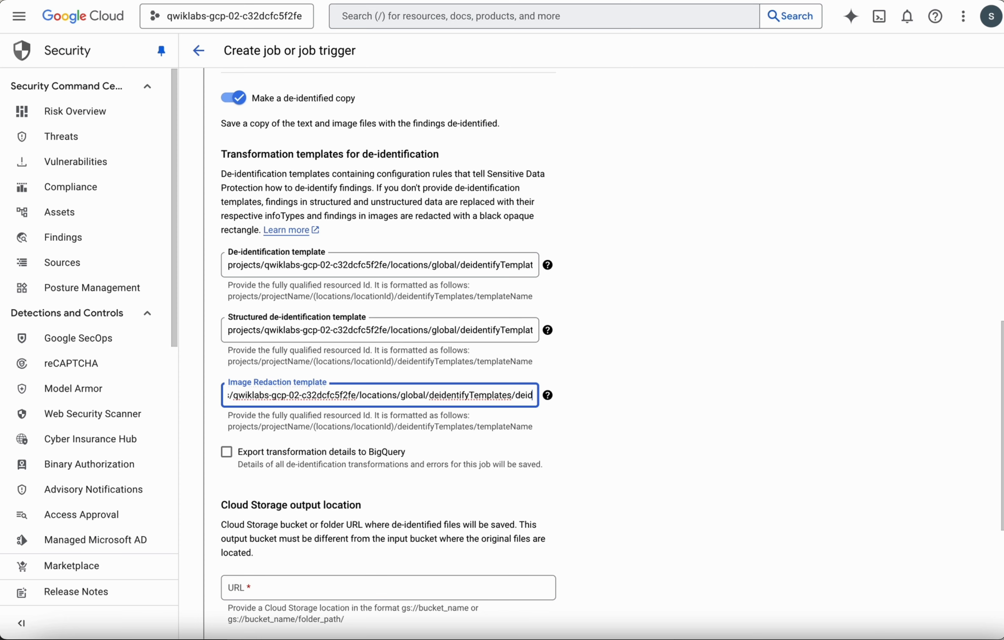
text(-image)
key(Home)
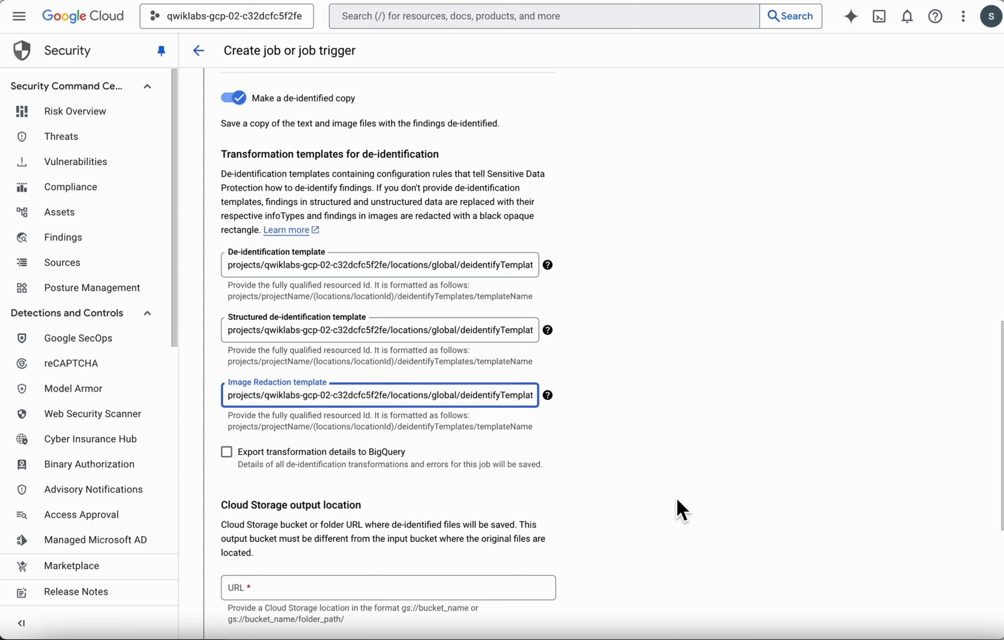
Set the Cloud Storage output URL to gs://qwiklabs-gcp-02-c32dcfc5f2fe-output and continue to the schedule.
scroll(682, 511, down, 1)
scroll(682, 511, down, 7)
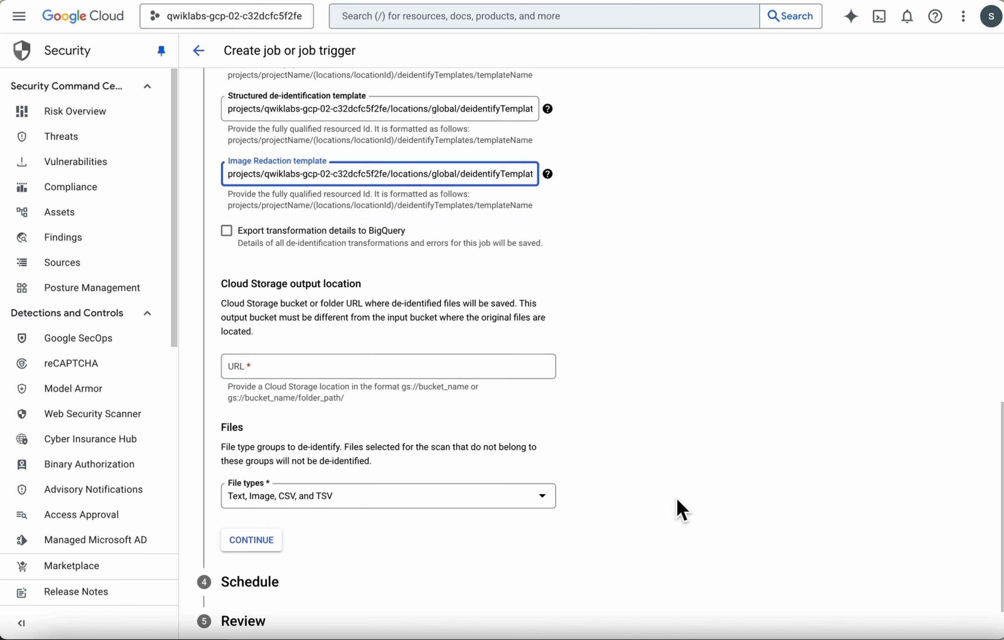
click(411, 303)
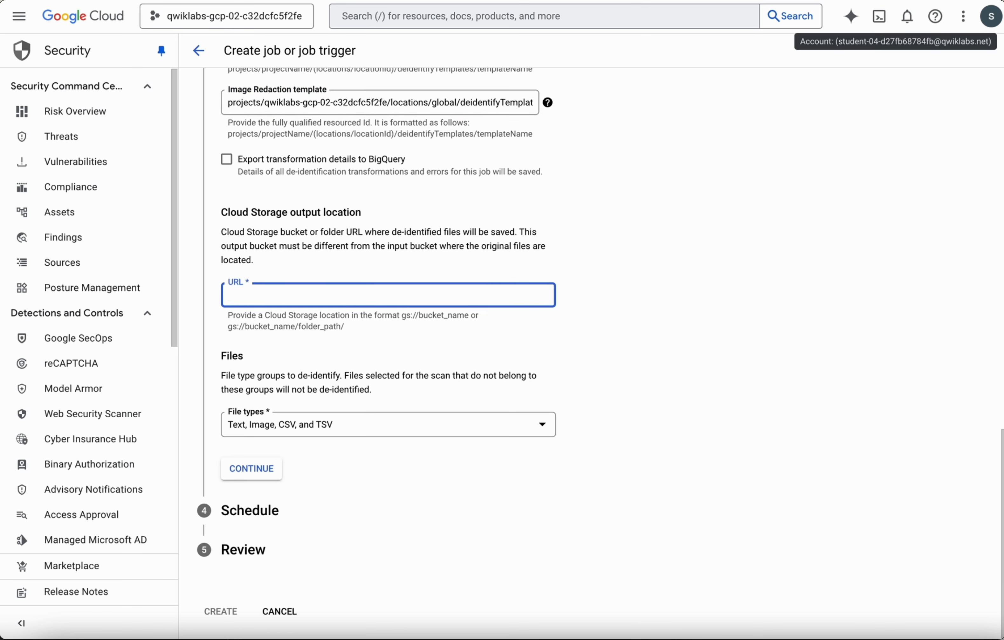
key(ctrl+v)
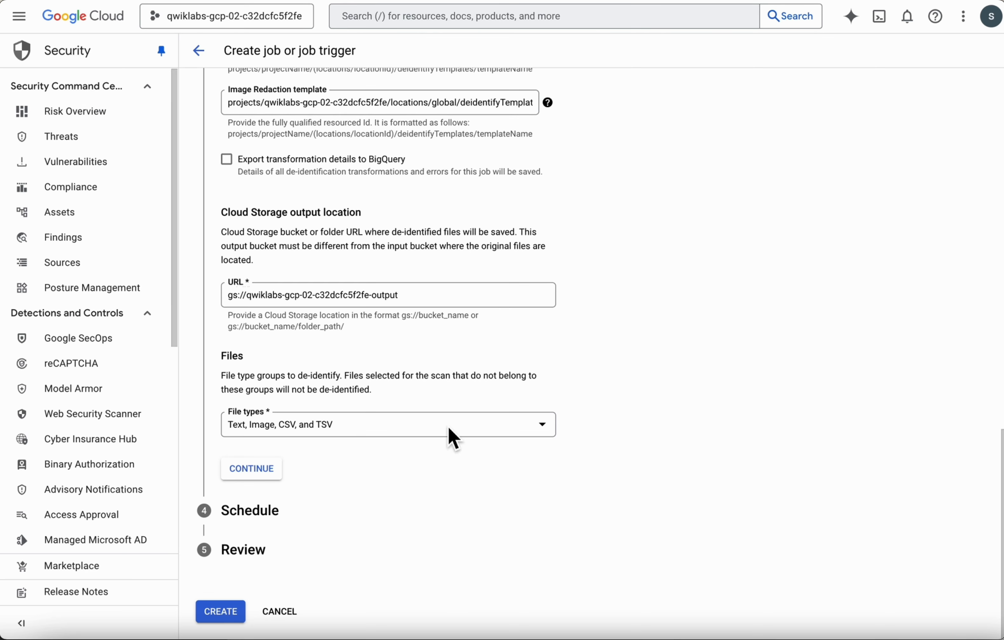
click(276, 472)
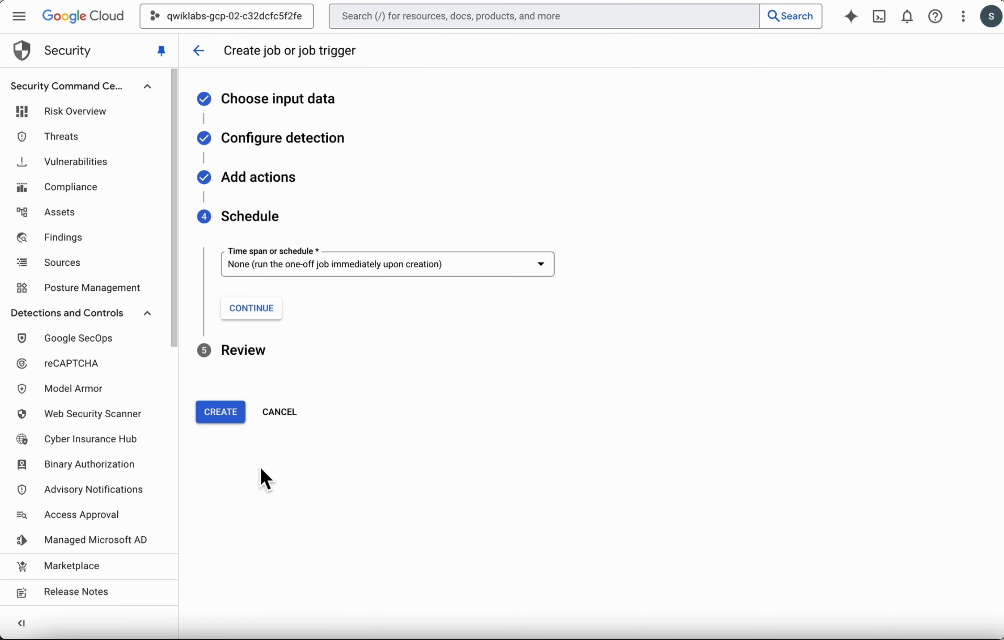
Schedule the job with a trigger that runs it periodically, repeating weekly.
click(287, 264)
click(280, 319)
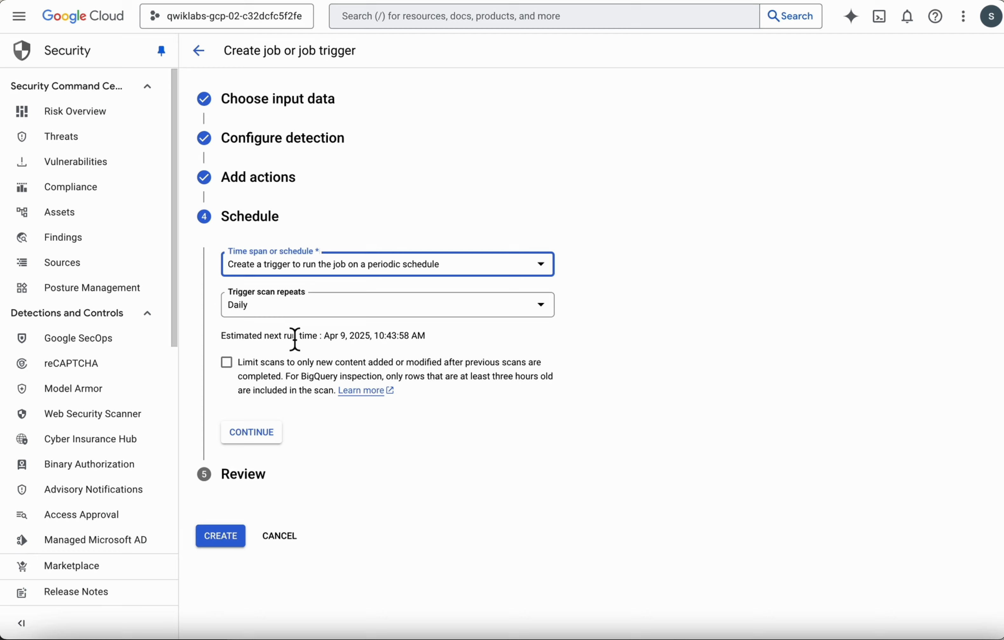
click(297, 308)
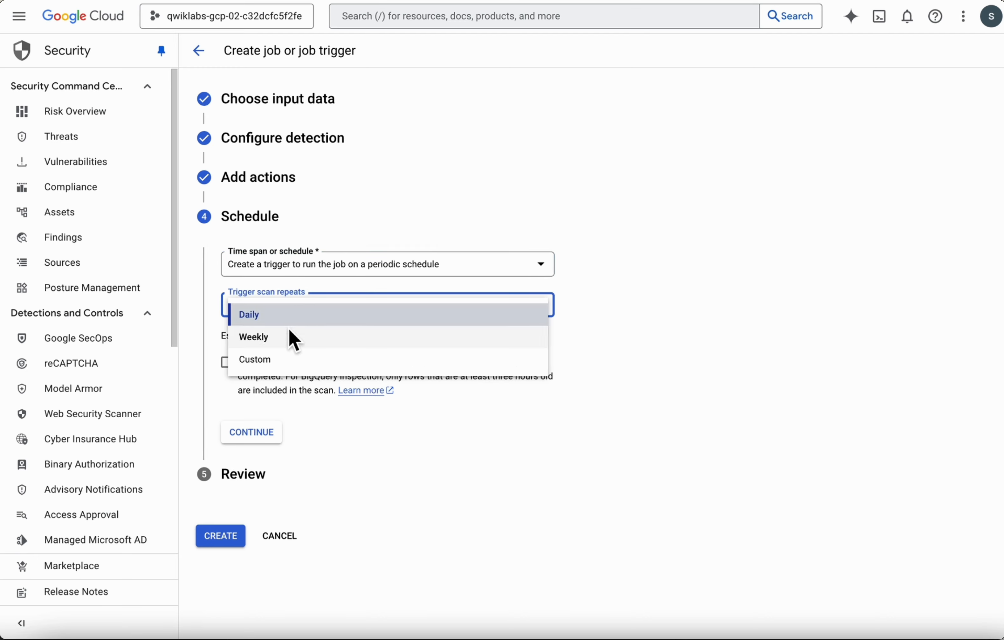
click(287, 337)
click(282, 308)
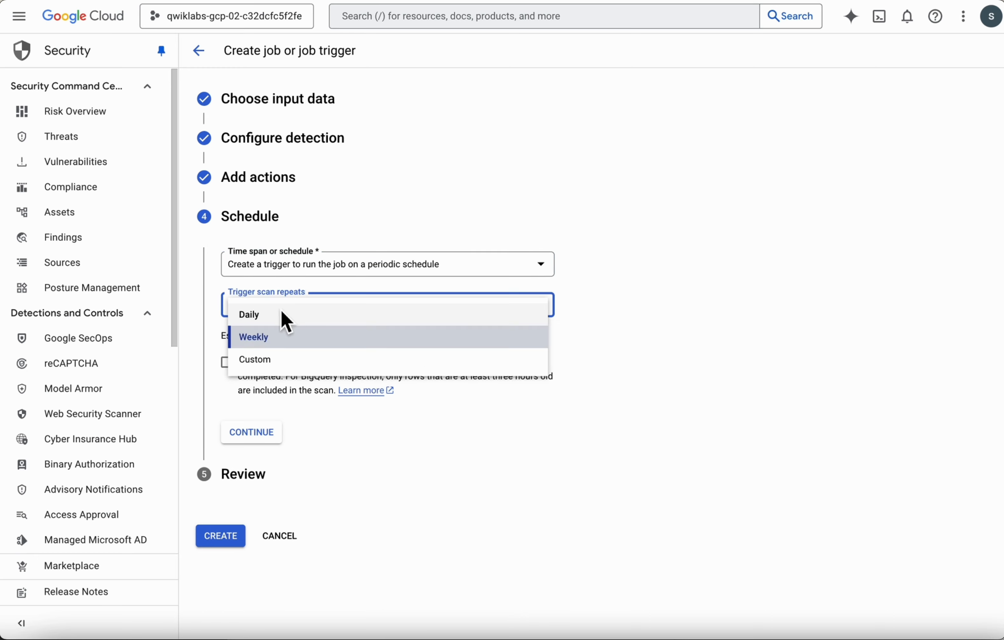
click(282, 361)
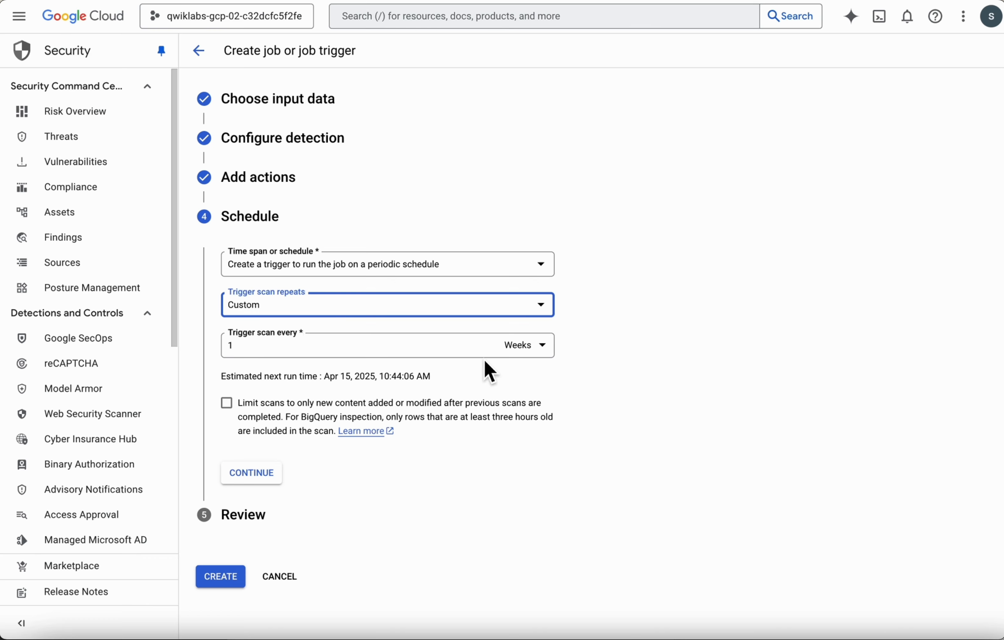
click(442, 311)
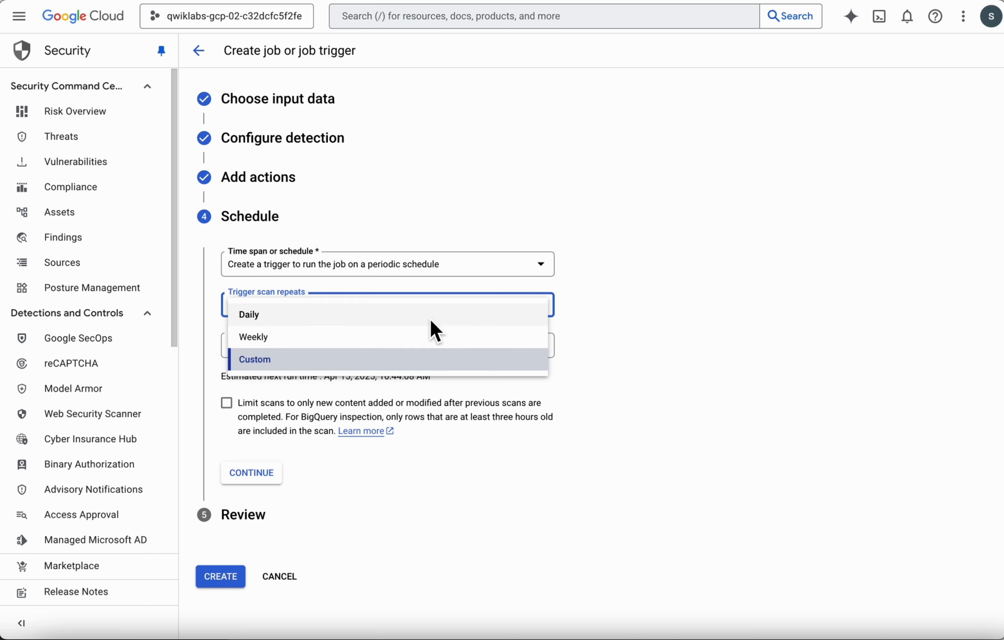
click(415, 337)
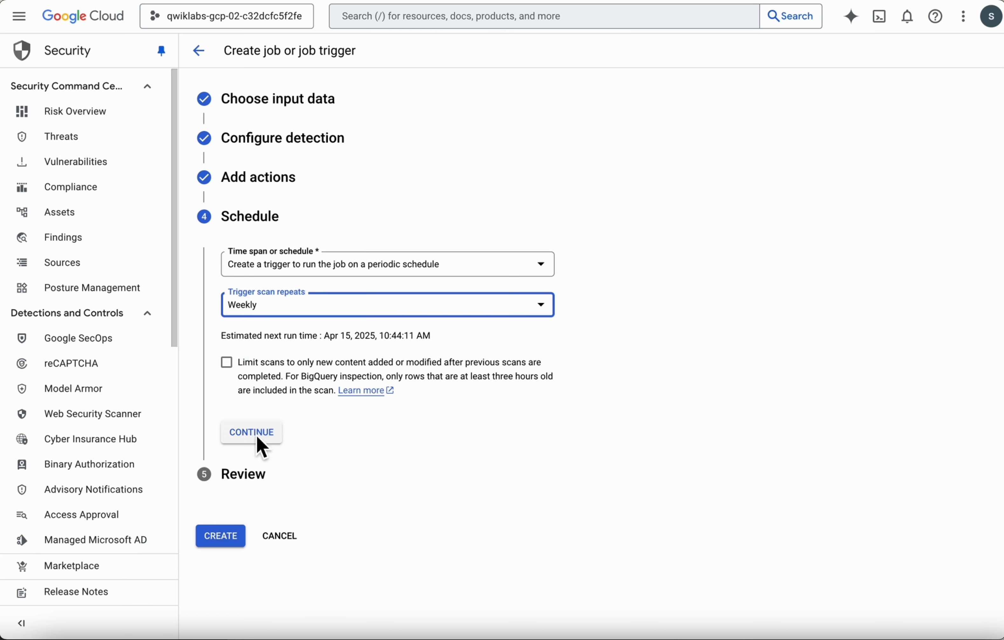
Finish the weekly schedule, review the generated job configuration, and create the dev-bucket-upload job trigger.
click(272, 375)
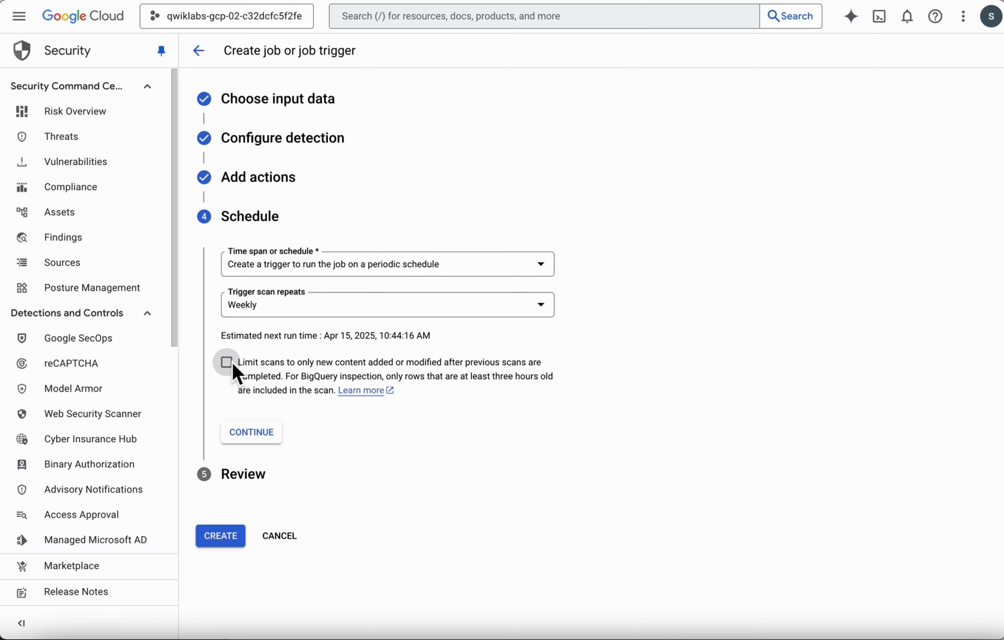
click(244, 433)
scroll(244, 435, down, 2)
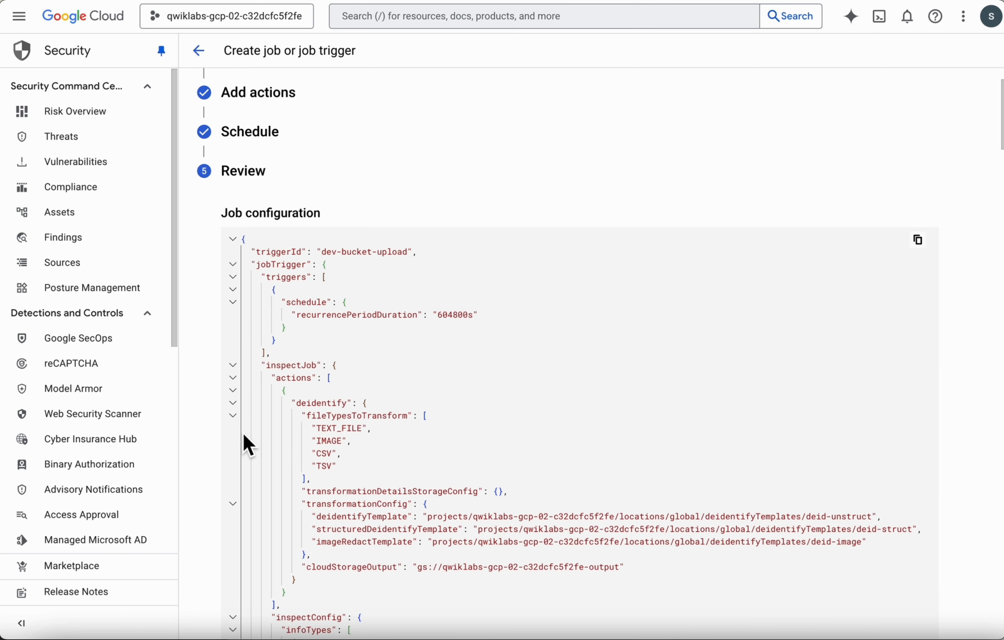
scroll(244, 435, down, 20)
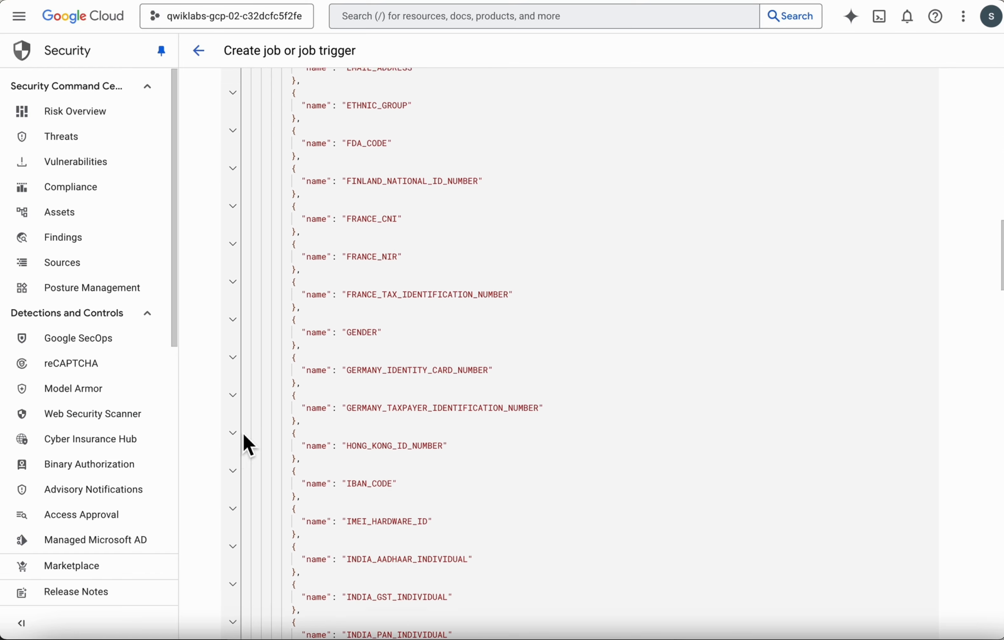
scroll(249, 445, down, 20)
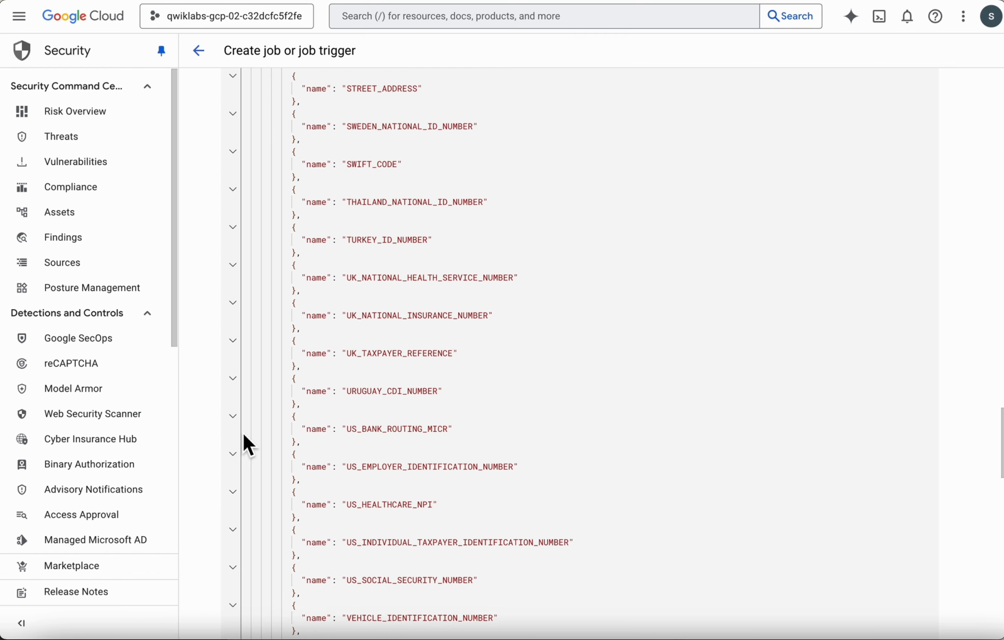
scroll(249, 446, down, 20)
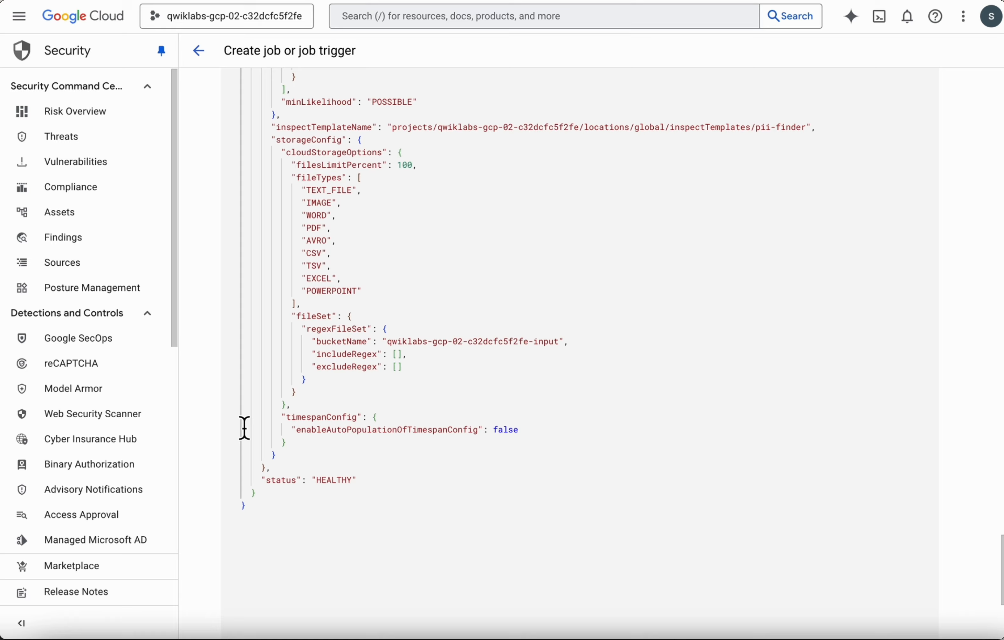
scroll(245, 428, down, 6)
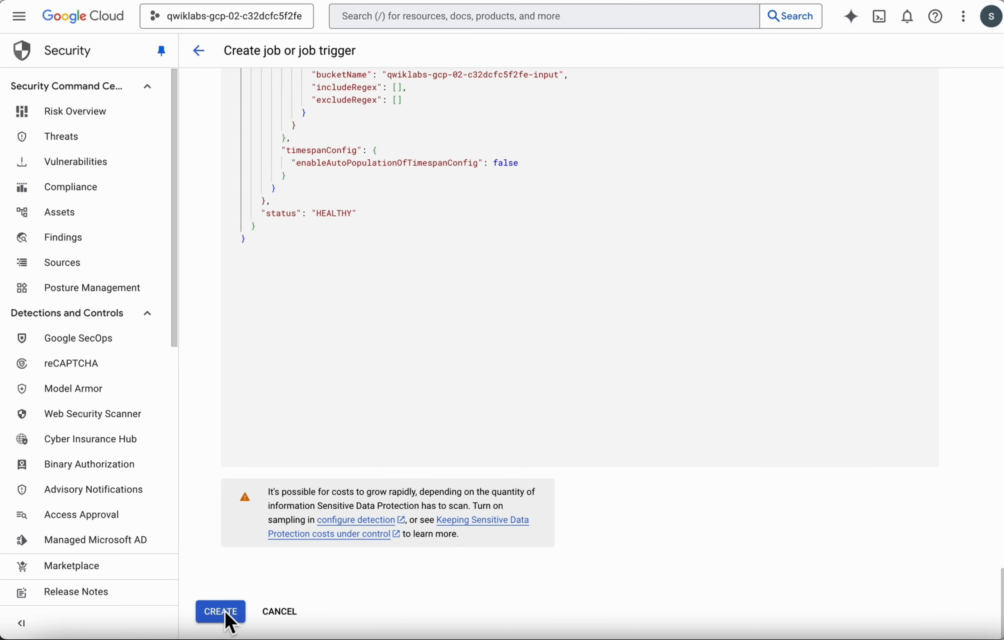
click(226, 611)
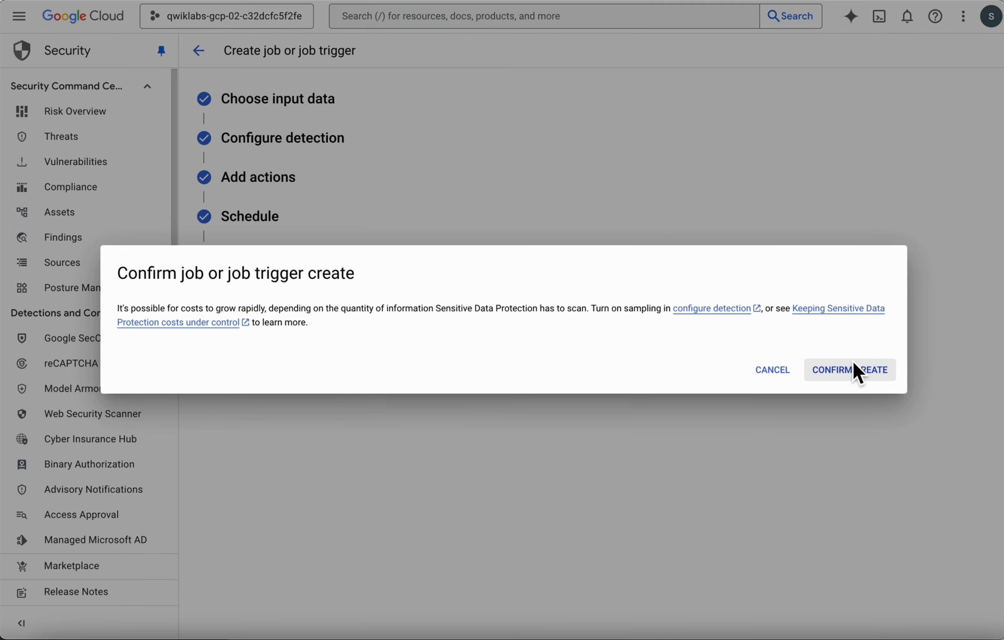
click(857, 371)
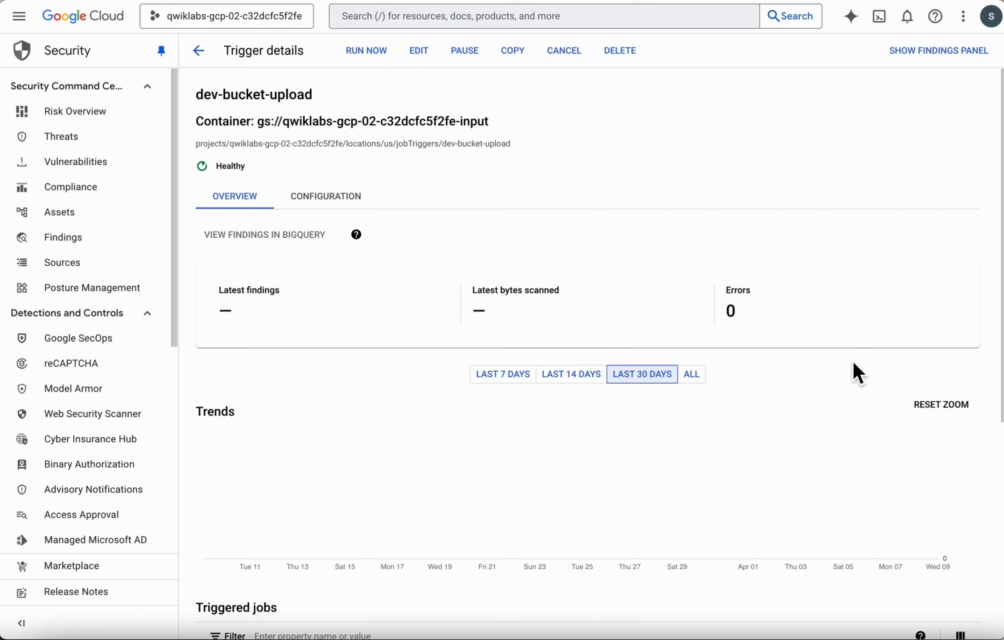
Run the dev-bucket-upload trigger immediately and review the configuration of the triggered job.
click(372, 59)
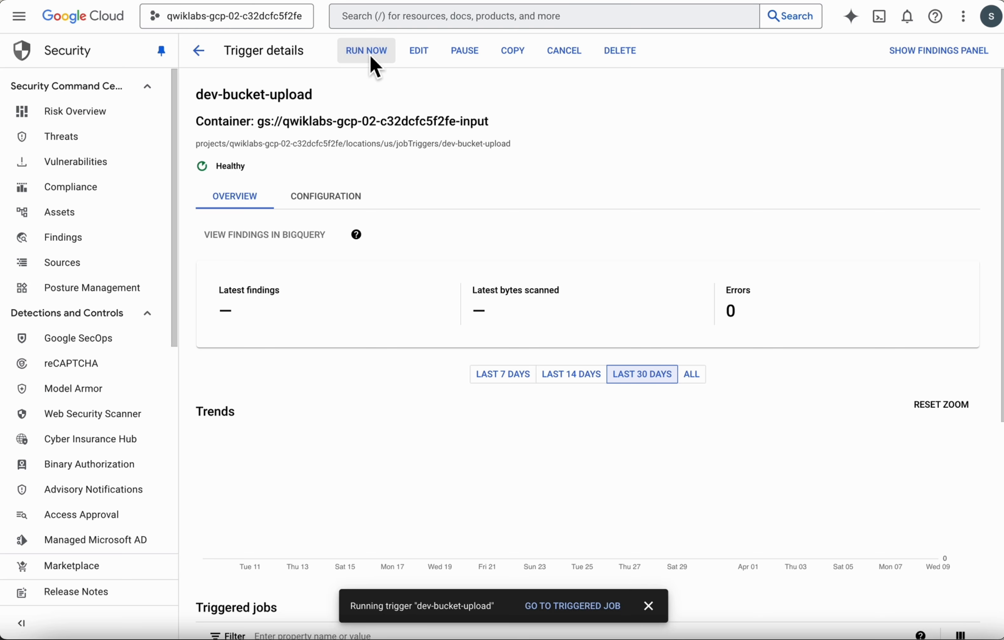
click(552, 606)
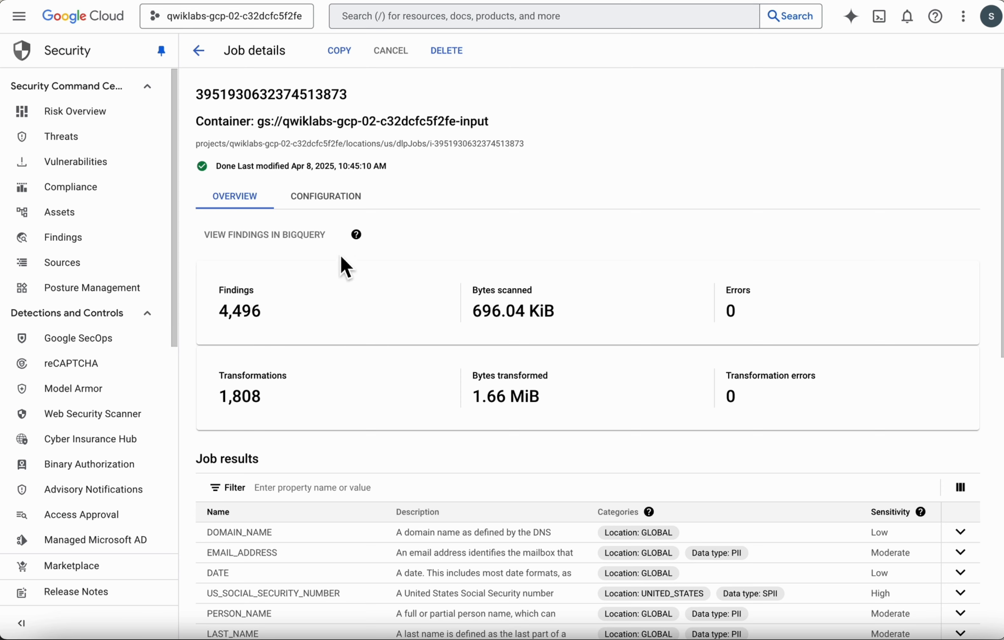
click(333, 198)
scroll(471, 254, down, 2)
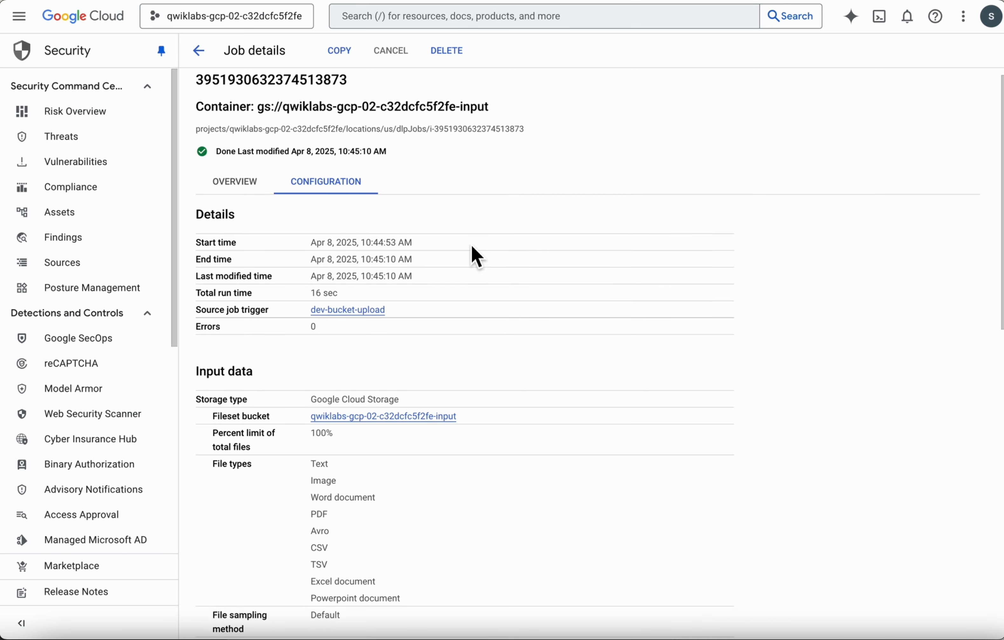
scroll(469, 437, down, 5)
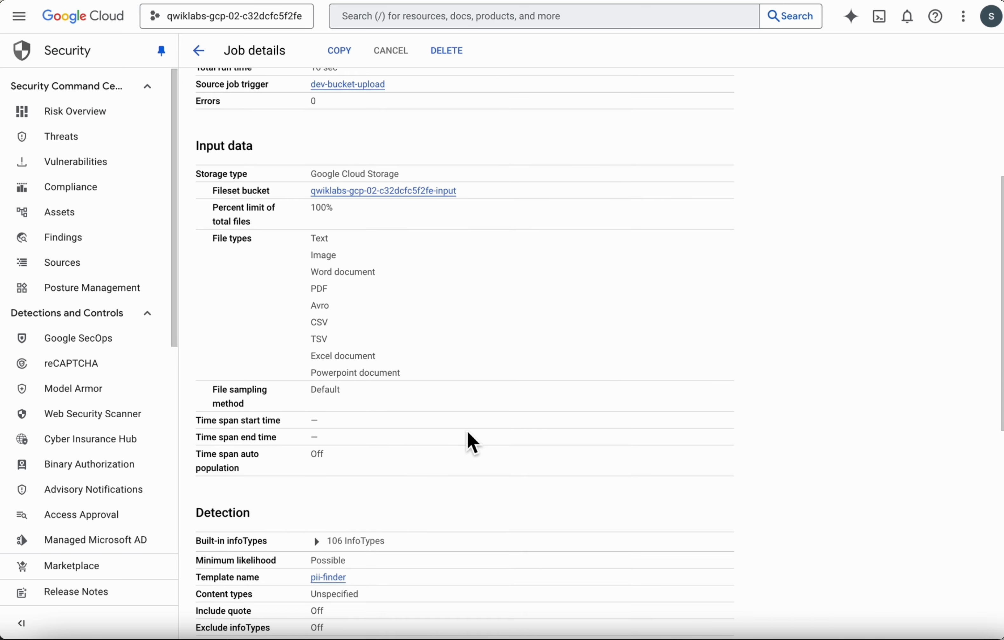
Open loan_doc (3).jpg in the images folder of the job's input bucket and view the original document.
scroll(395, 236, up, 1)
click(387, 229)
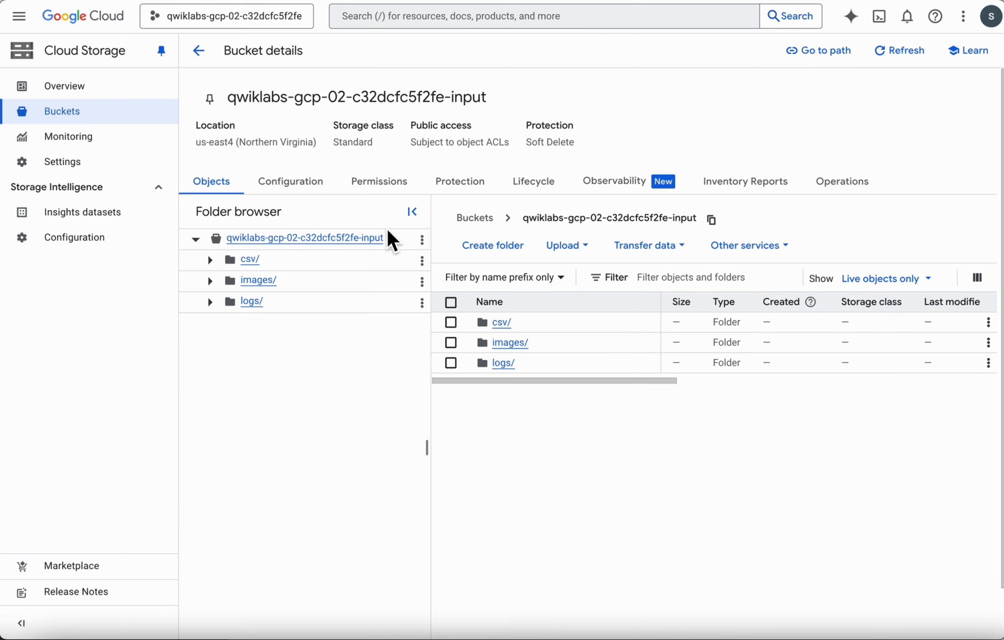
click(513, 343)
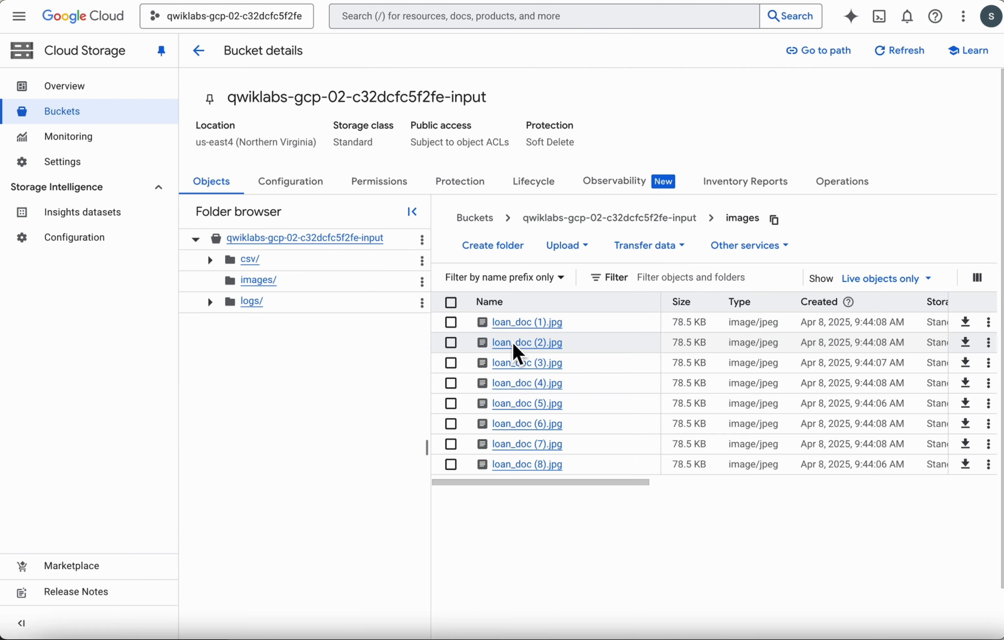
click(525, 364)
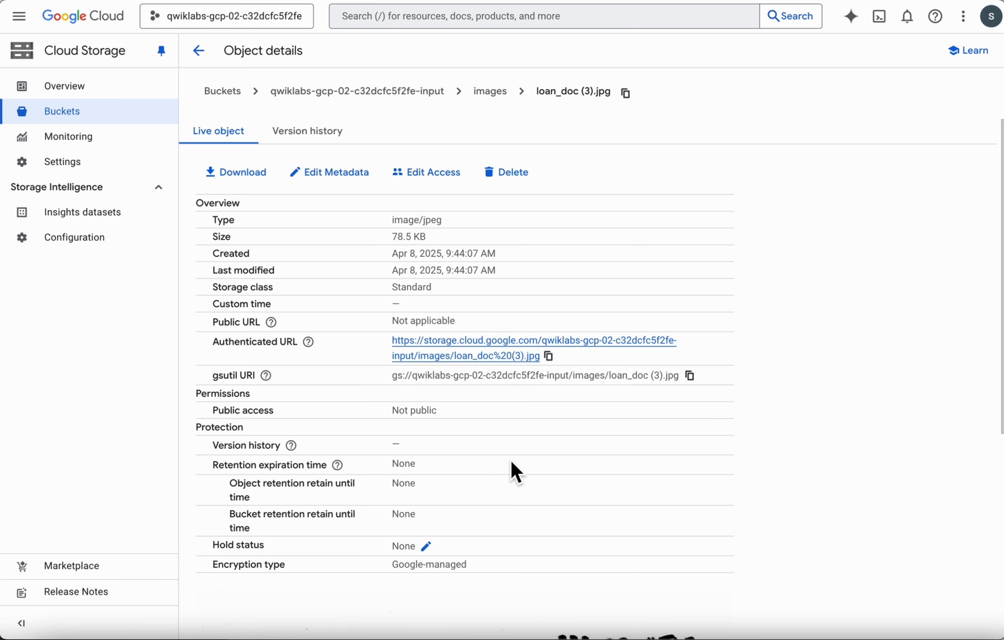
scroll(510, 506, down, 8)
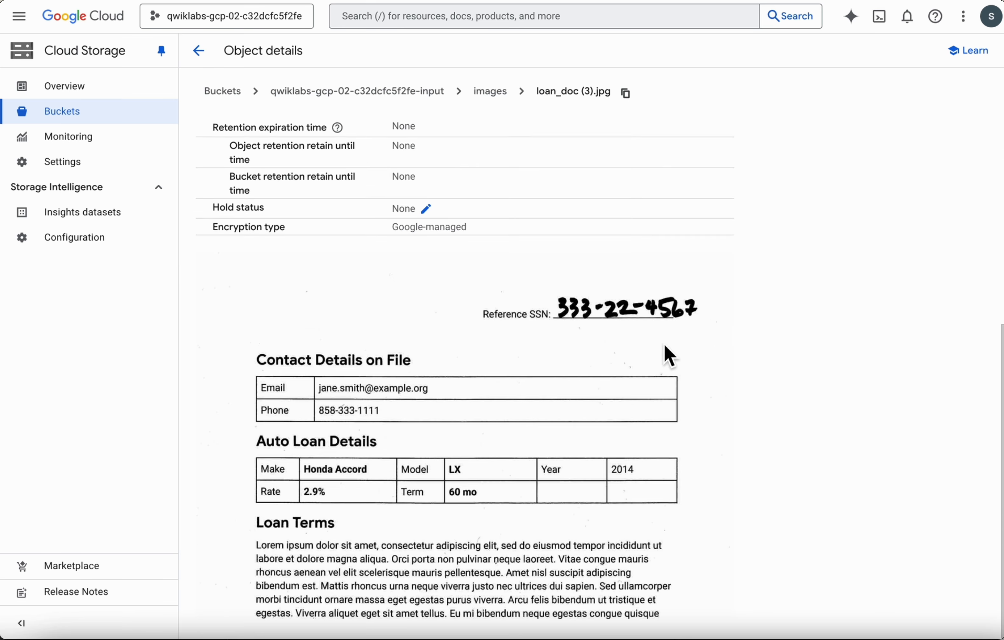
scroll(443, 420, up, 8)
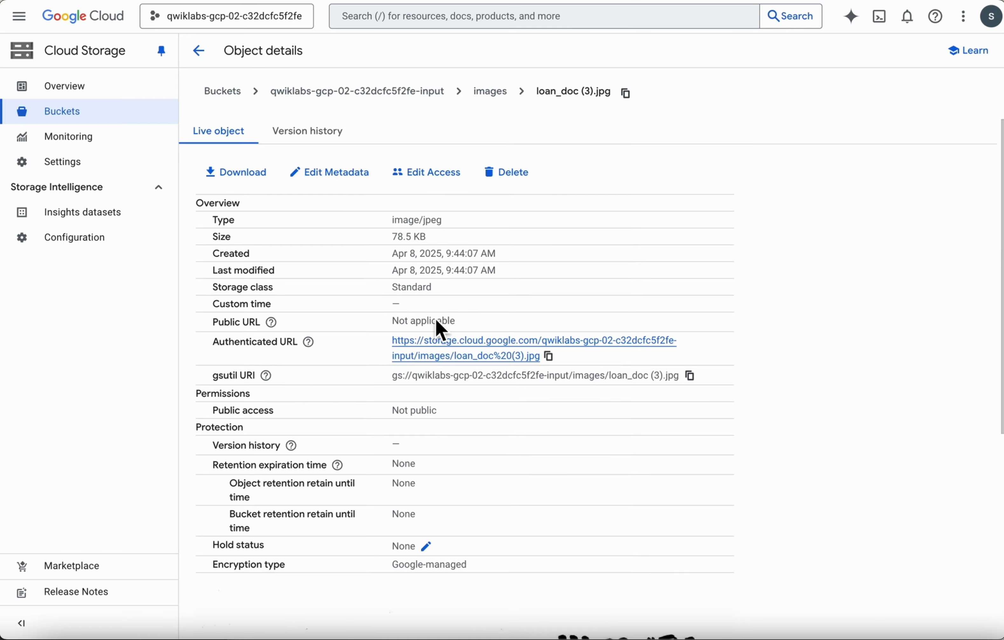
View the original text of visit log (2).txt in the input bucket's logs folder through its authenticated URL.
click(198, 52)
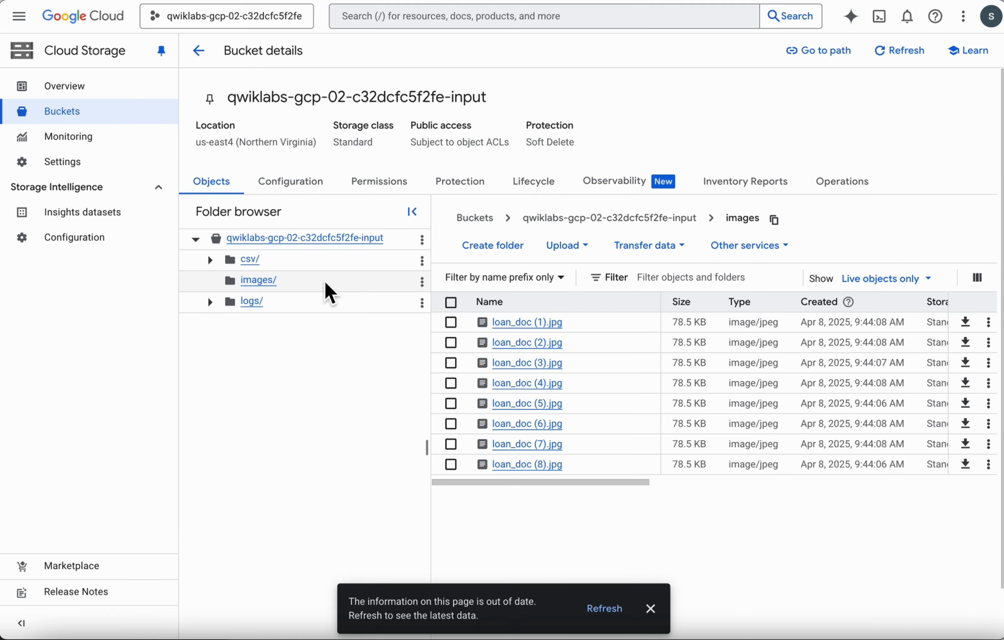
click(251, 303)
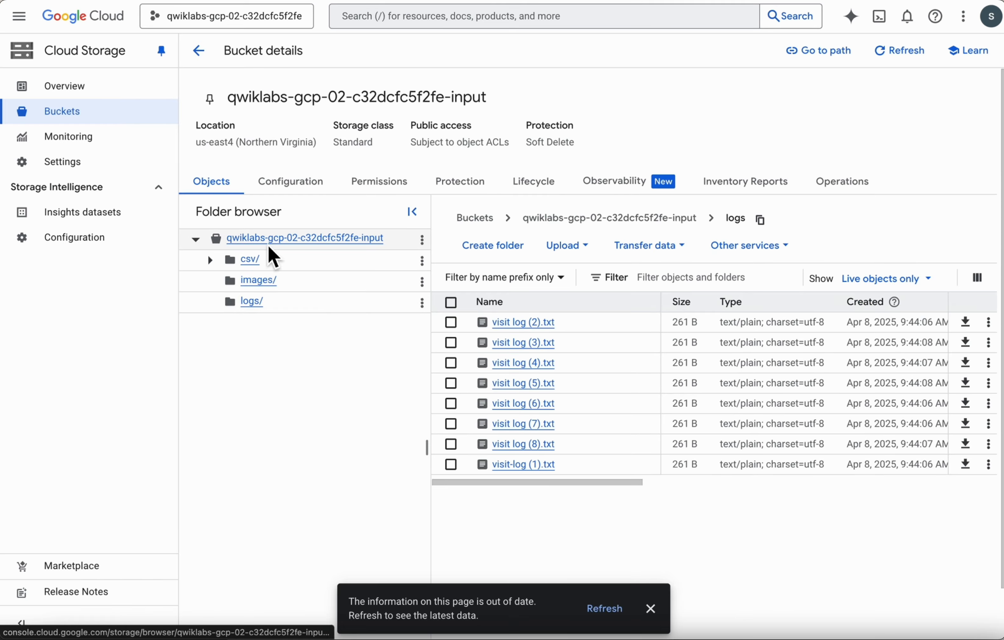
click(524, 324)
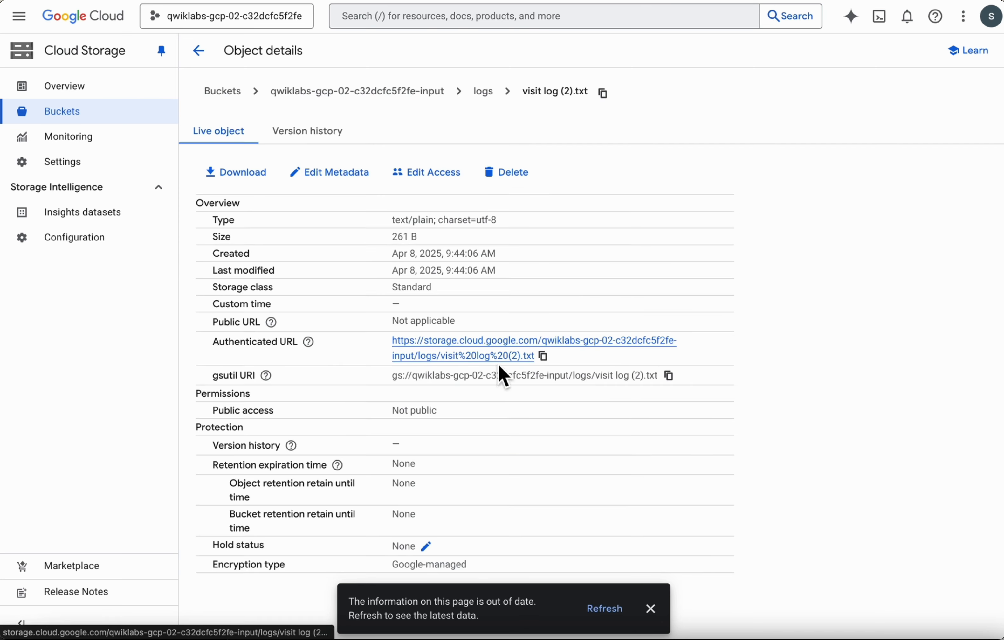
click(485, 354)
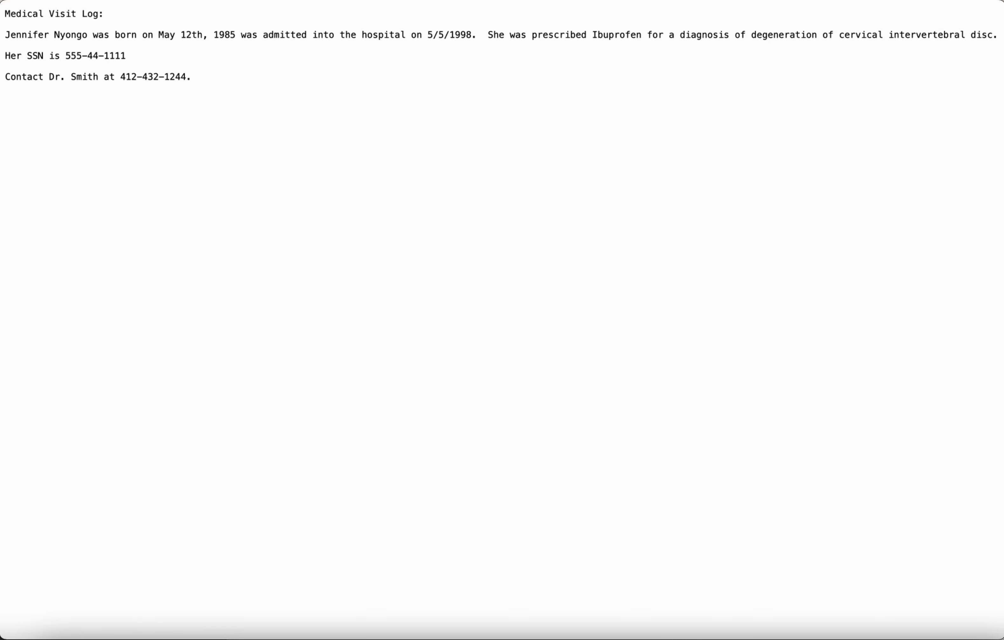
key(super+w)
Open SampleChatLogData (2).csv from the input bucket's csv folder and look through its original chat records.
click(199, 51)
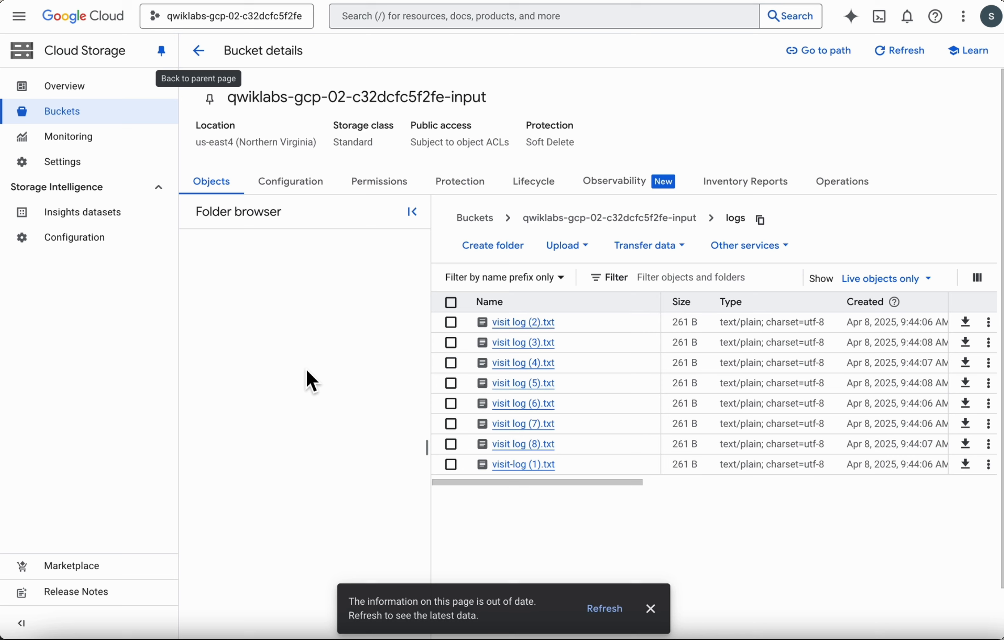
click(253, 261)
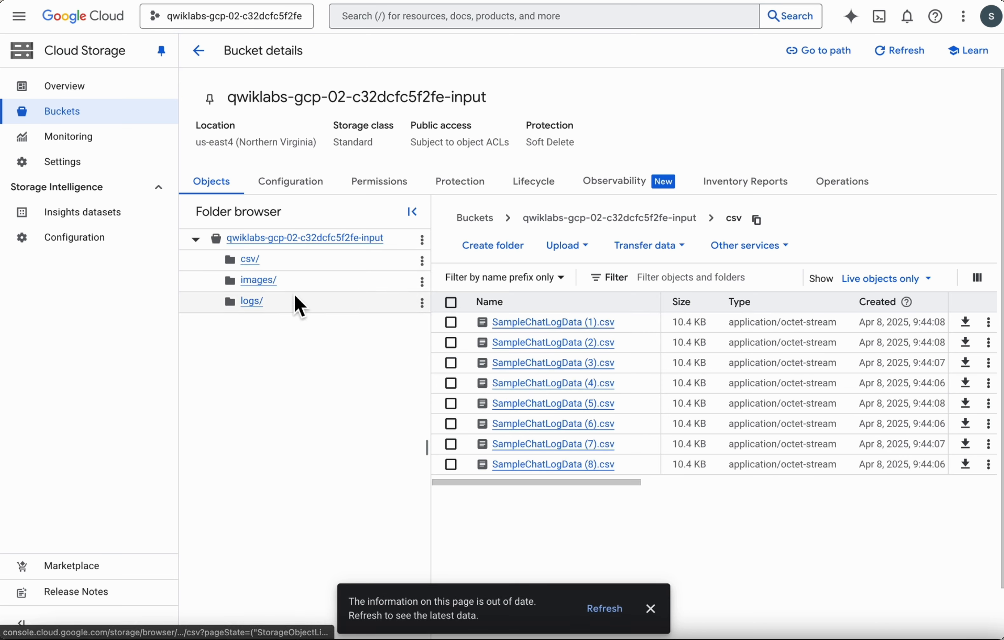
click(558, 353)
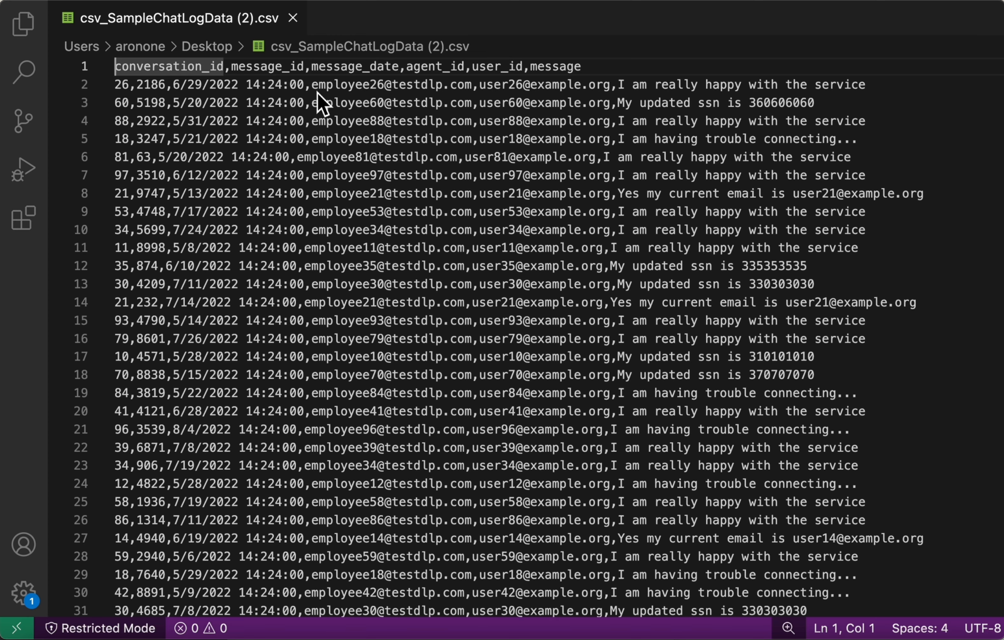
scroll(319, 199, down, 4)
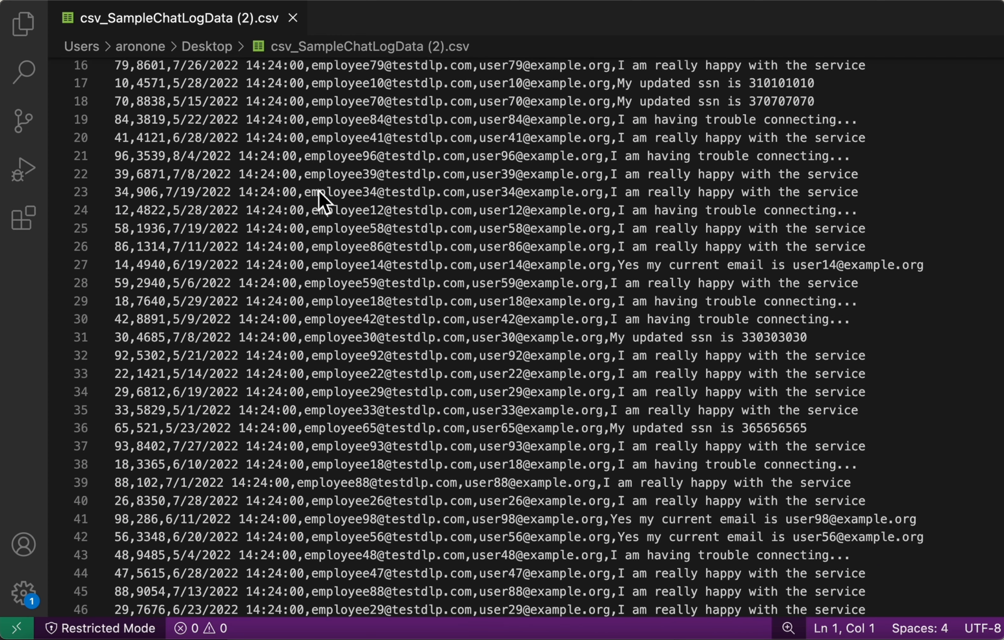
scroll(319, 199, up, 5)
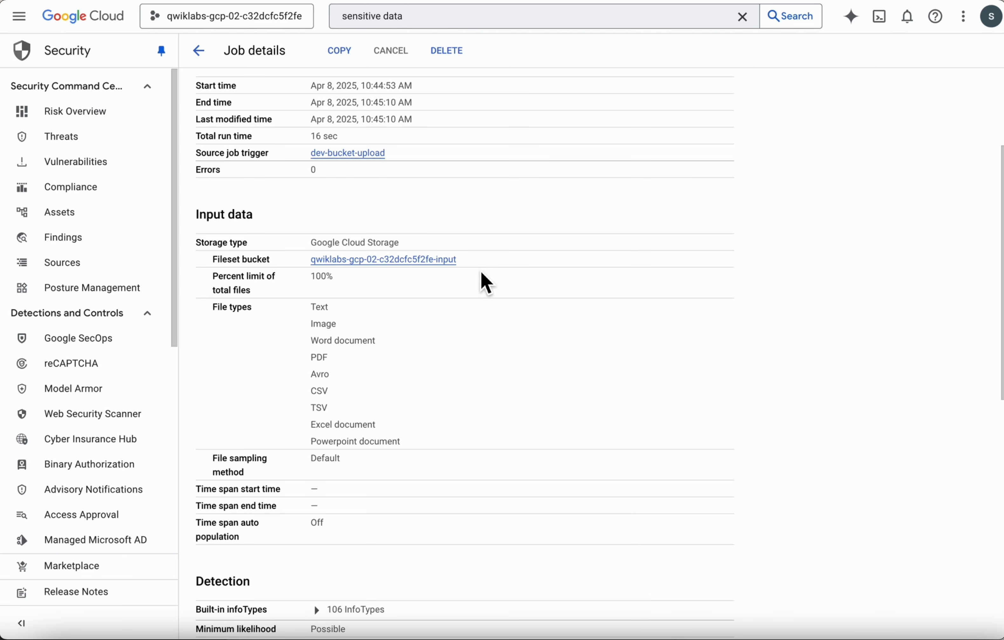
Open SampleChatLogData (2).csv from the csv folder of the job's output bucket and examine how its user IDs and messages were de-identified.
scroll(502, 396, down, 10)
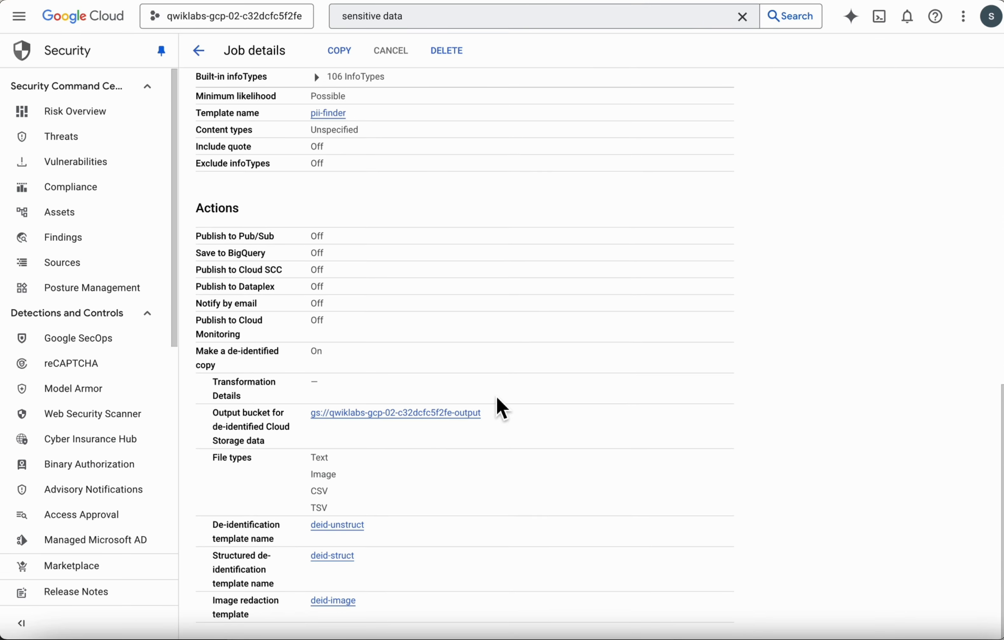
click(461, 415)
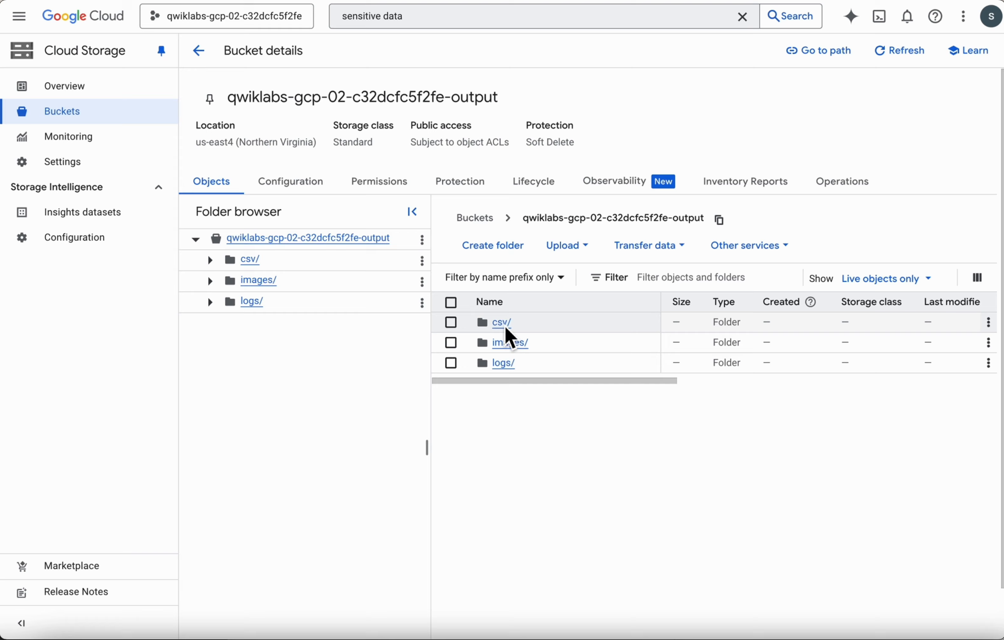
click(505, 324)
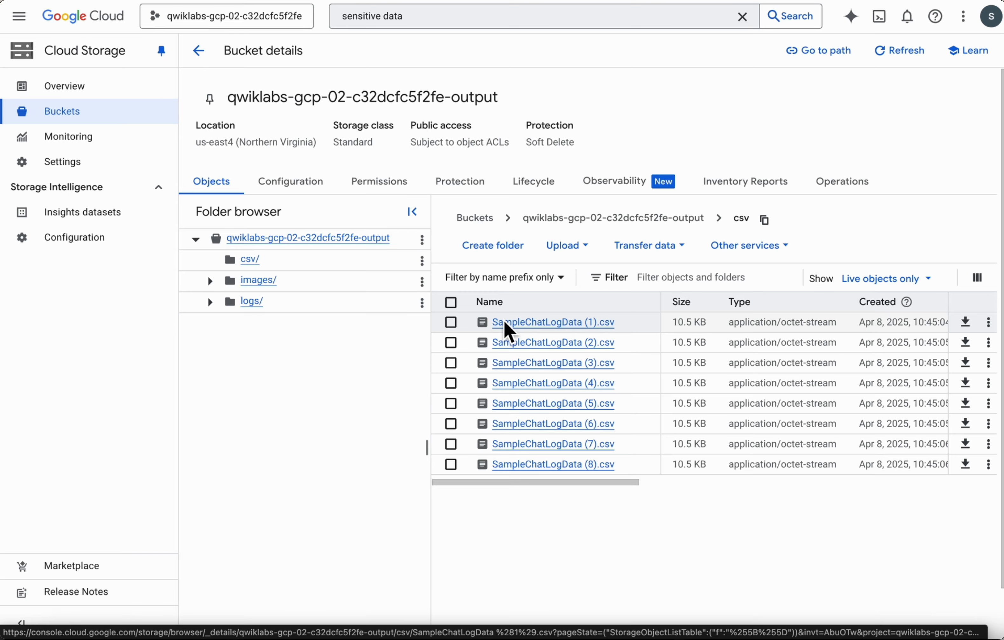
click(542, 351)
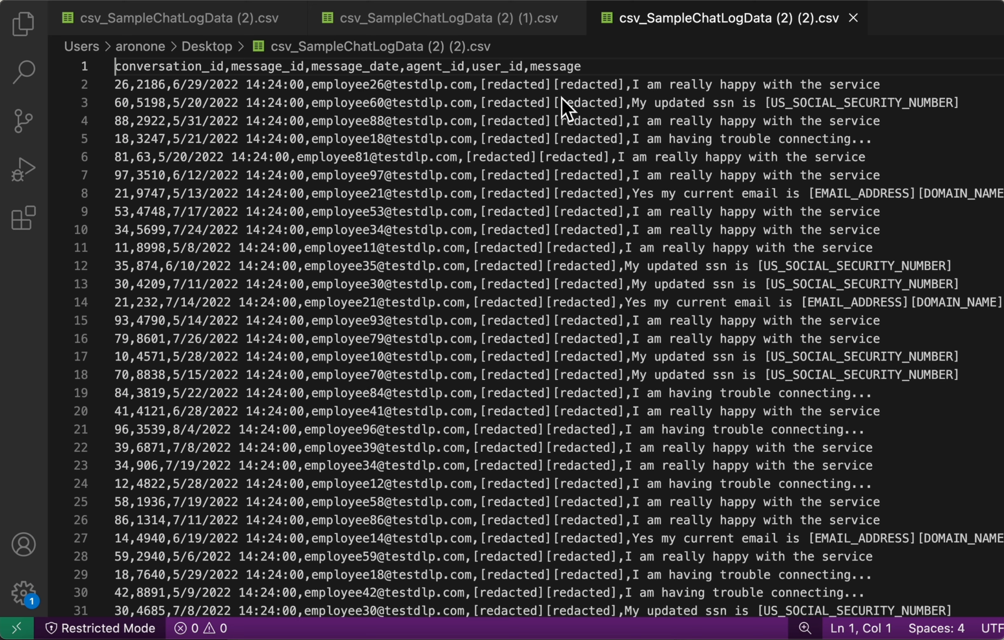
scroll(849, 119, down, 1)
scroll(847, 128, up, 1)
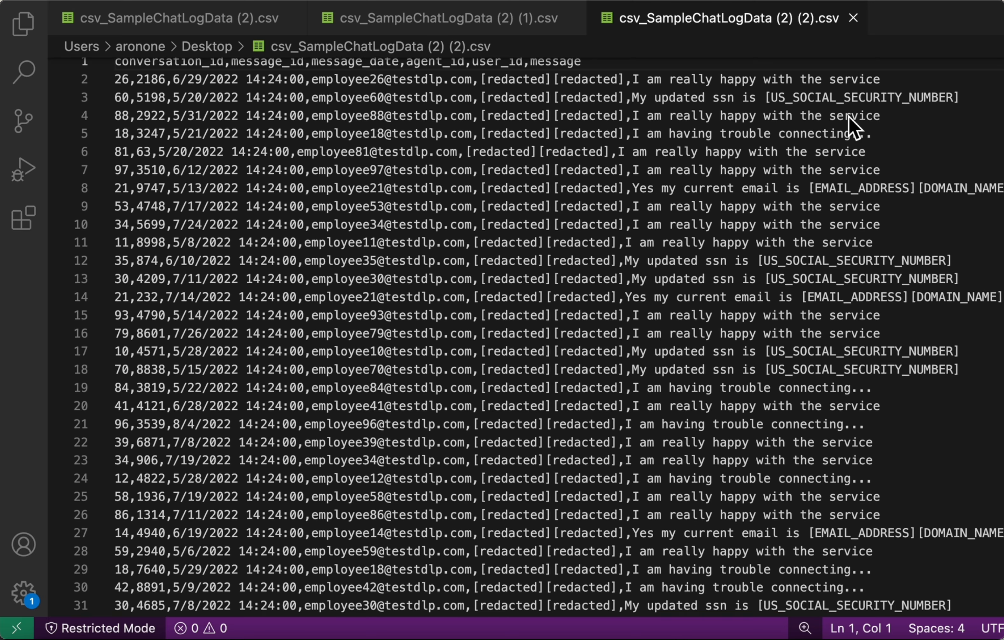
scroll(844, 217, down, 5)
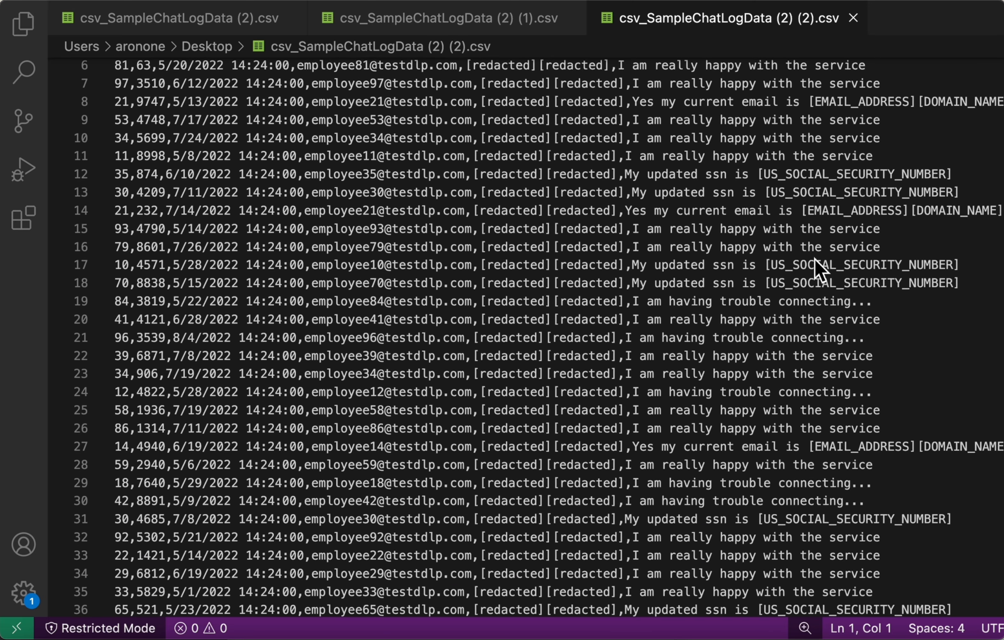
scroll(814, 259, down, 14)
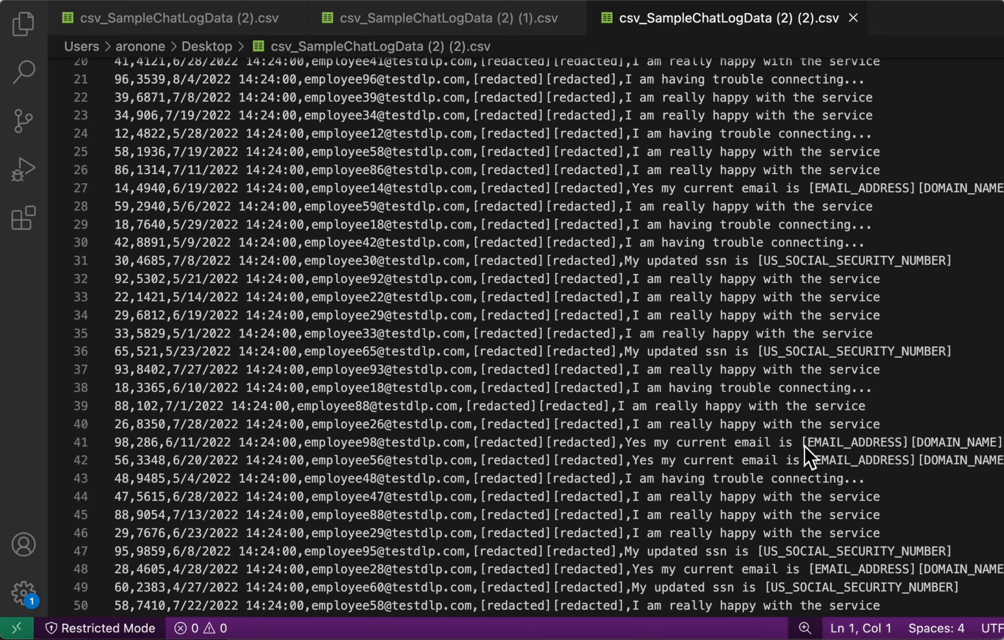
scroll(805, 452, down, 4)
scroll(805, 451, up, 20)
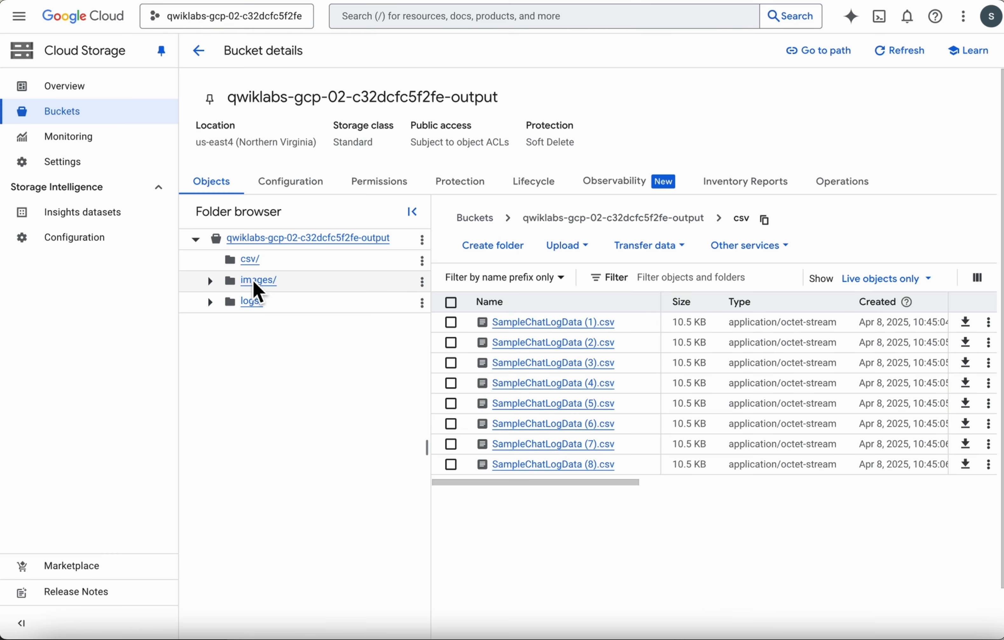
Open loan_doc (3).jpg from the output bucket's images folder and inspect the redaction of its contact and loan details.
click(254, 280)
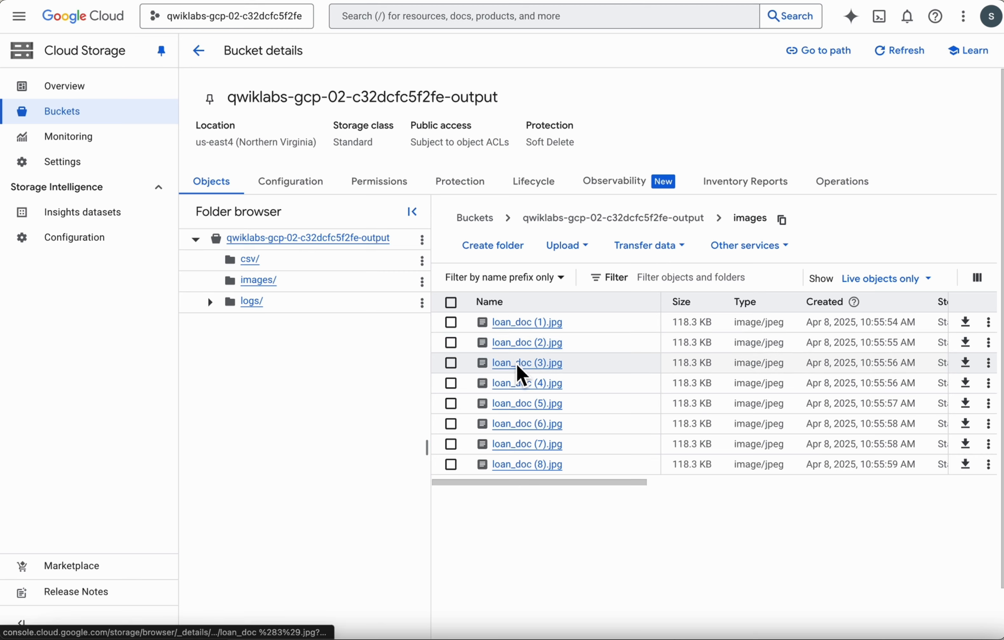
click(518, 364)
click(507, 350)
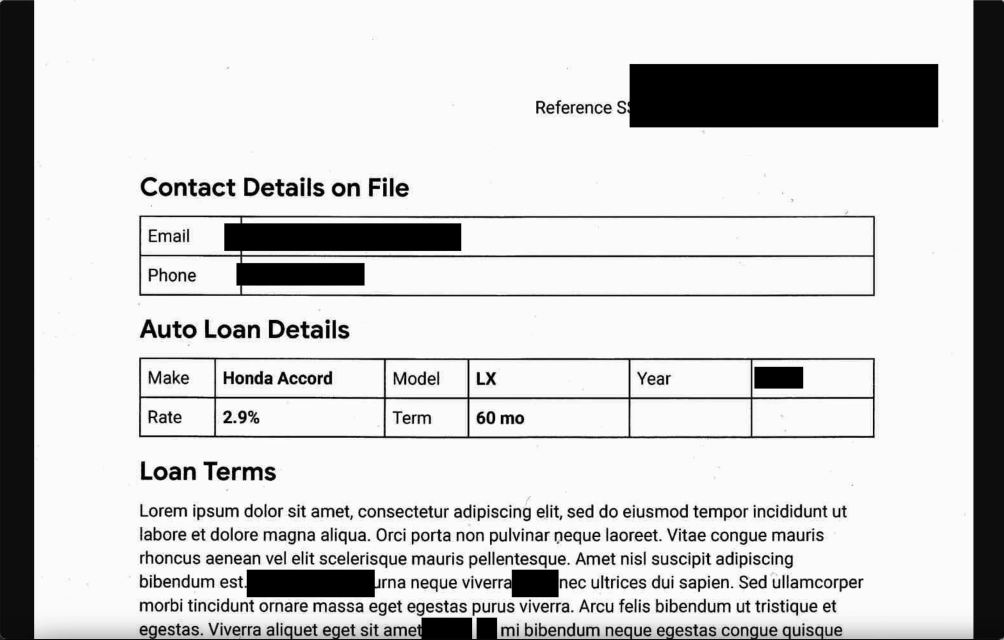
mouse_move(186, 377)
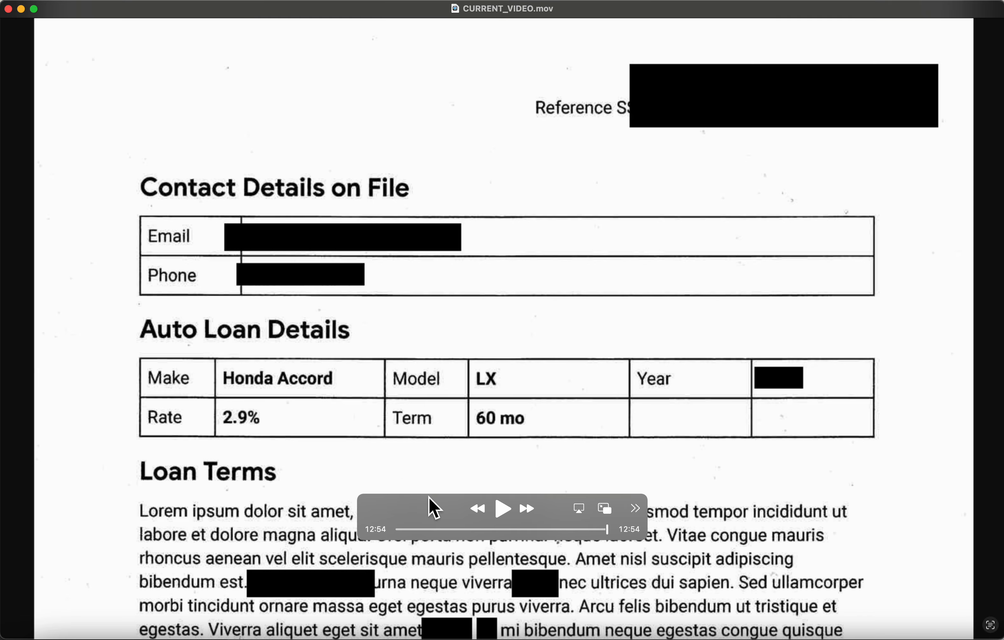